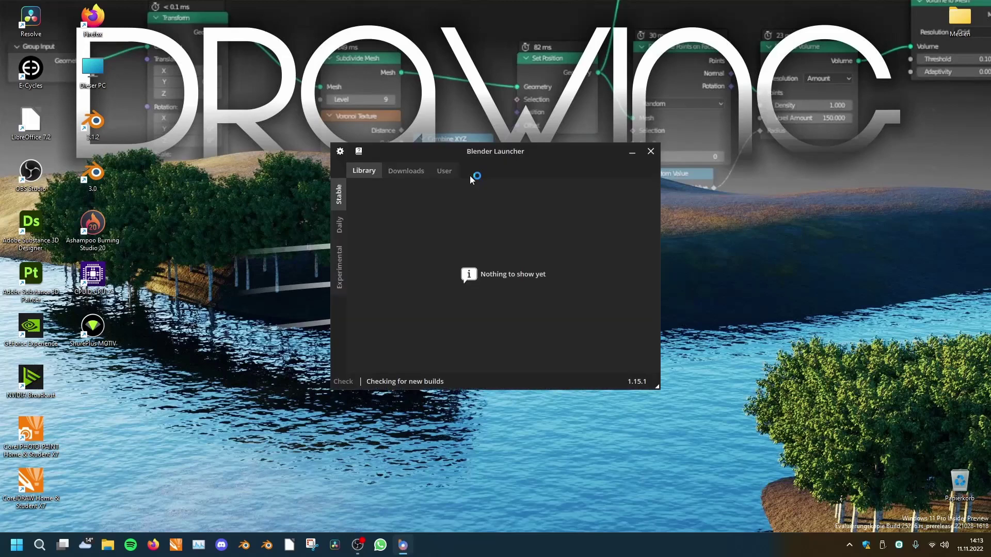
Launch the 3.5.0 Alpha daily build of Blender from the launcher's library and dismiss the splash screen.
left_click(339, 226)
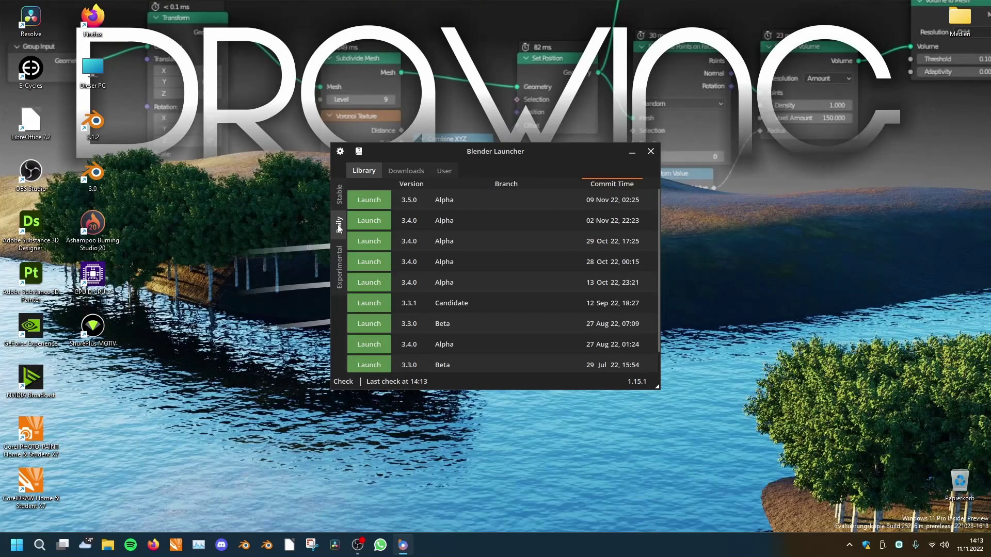
left_click(406, 171)
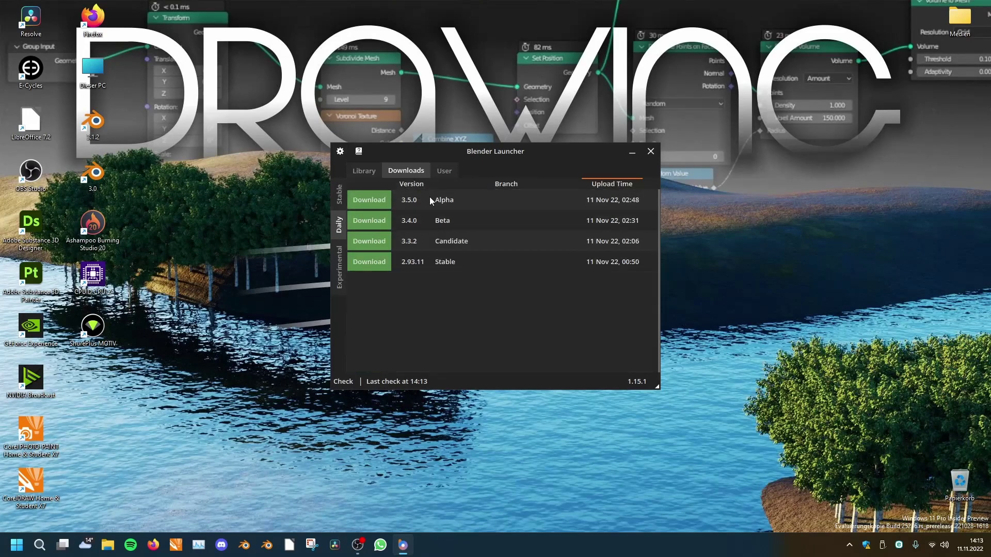
left_click(364, 171)
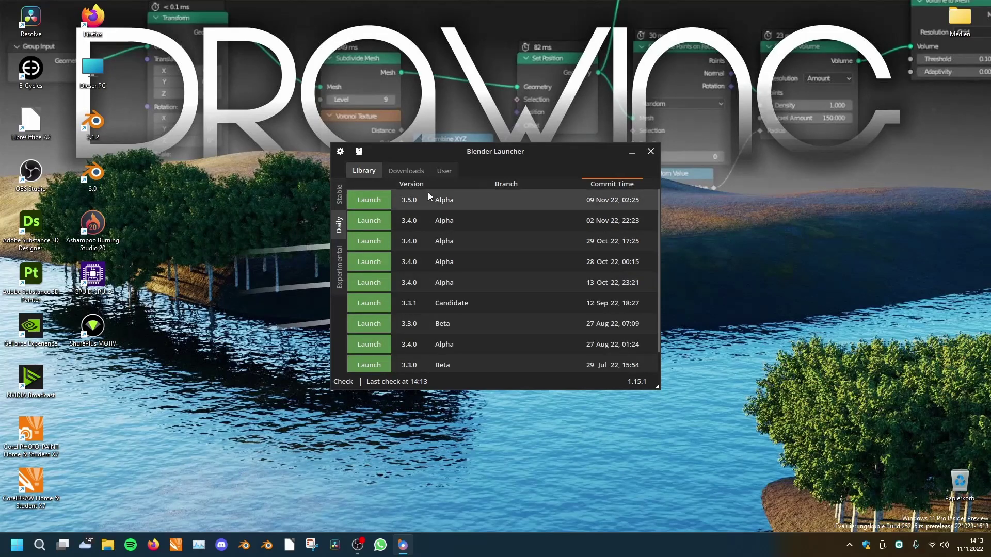
left_click(379, 201)
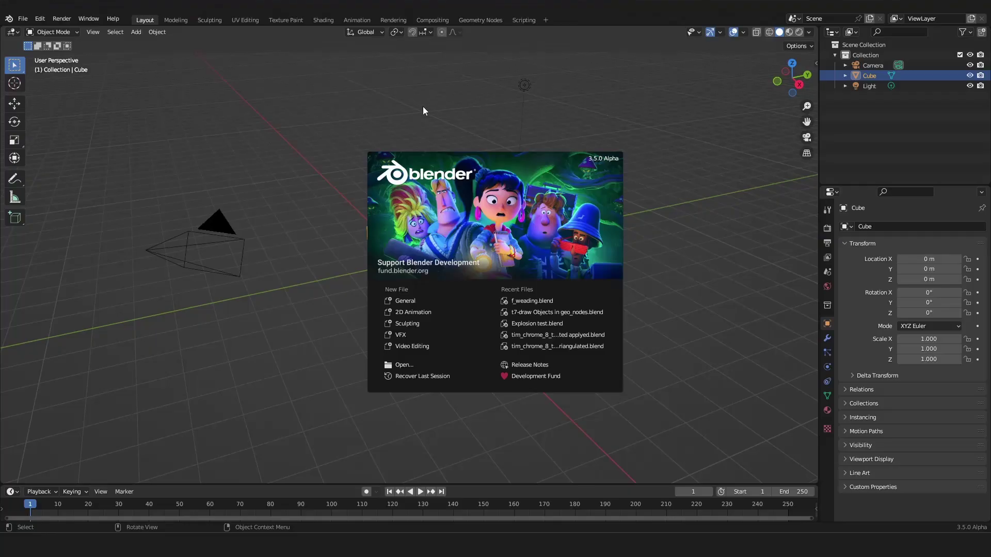
left_click(422, 107)
Delete all default objects from the scene.
middle_click_drag(479, 232, 646, 218)
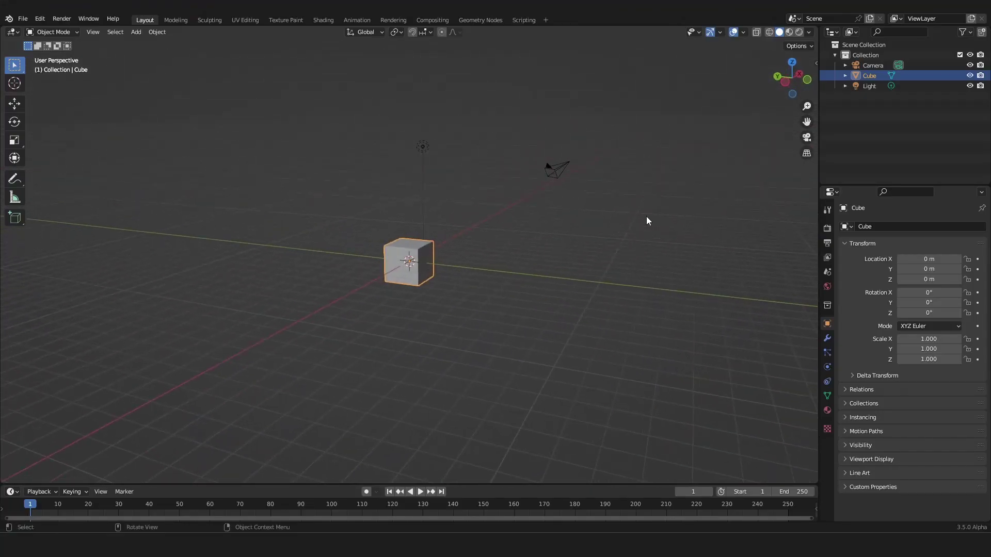
key("a")
key("Delete")
Add a plane mesh at the origin and scale it by 10.
middle_click_drag(594, 217, 581, 223)
key("shift+a")
mouse_move(428, 197)
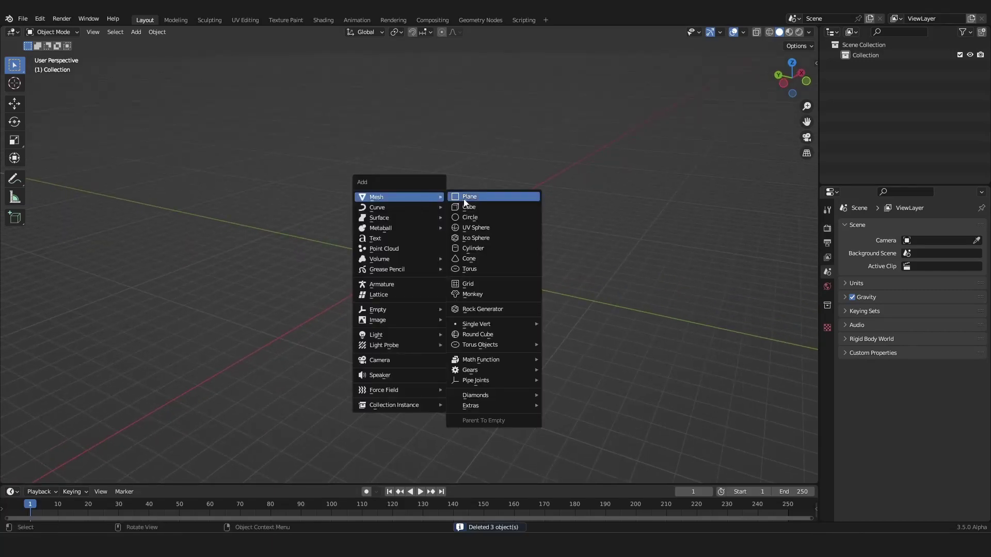
left_click(464, 201)
type("s10")
key("Return")
middle_click_drag(451, 282, 519, 337)
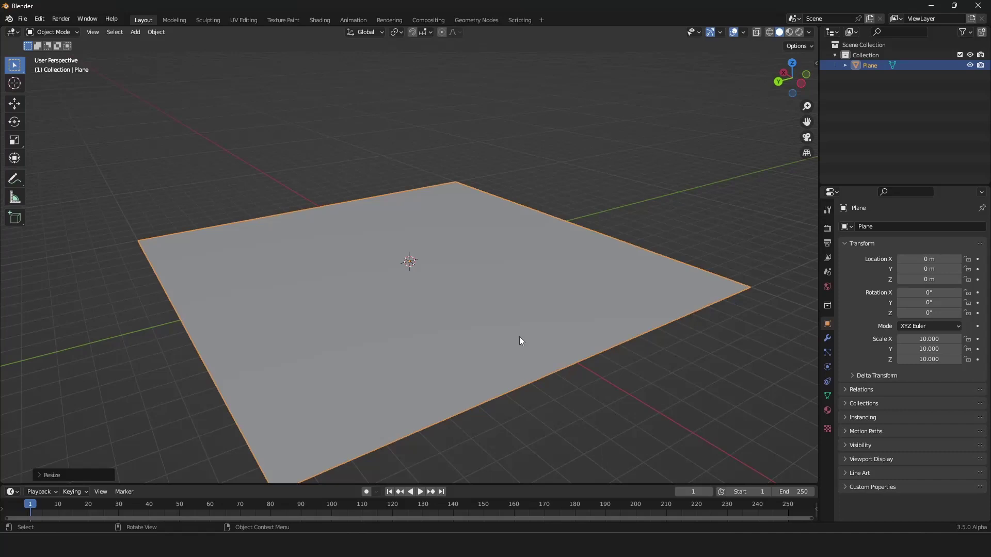
middle_click_drag(519, 337, 530, 318)
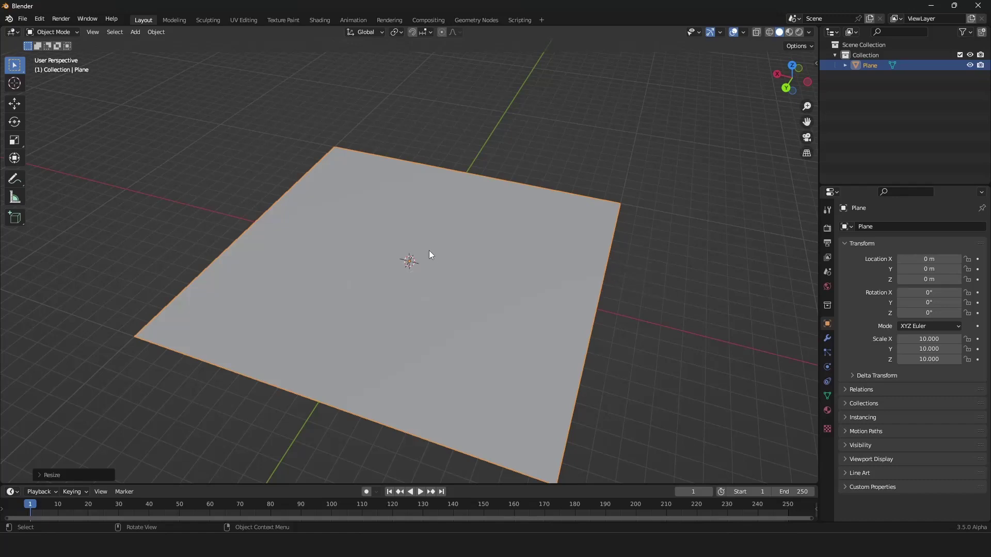
scroll(429, 250, "down", 4)
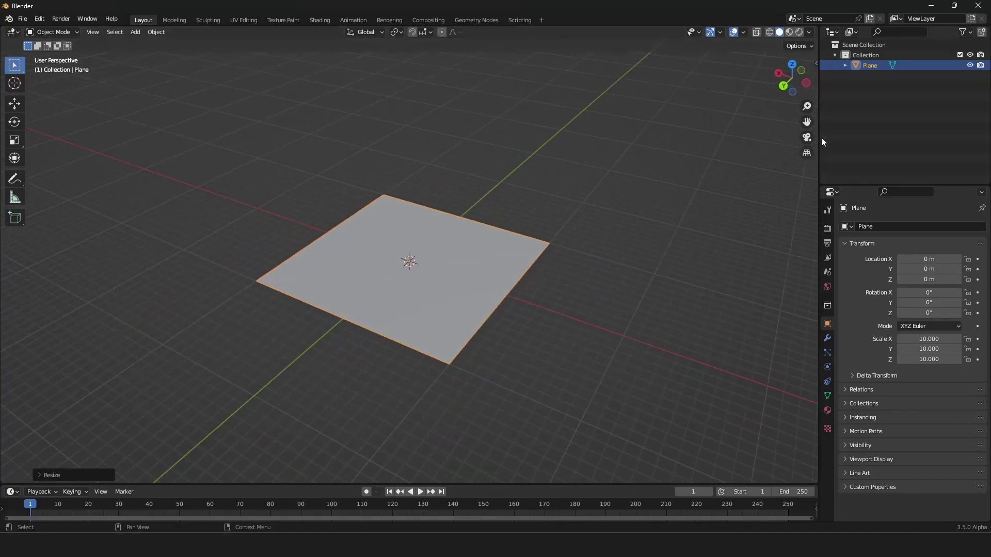
scroll(495, 308, "up", 2)
middle_click_drag(496, 309, 513, 318)
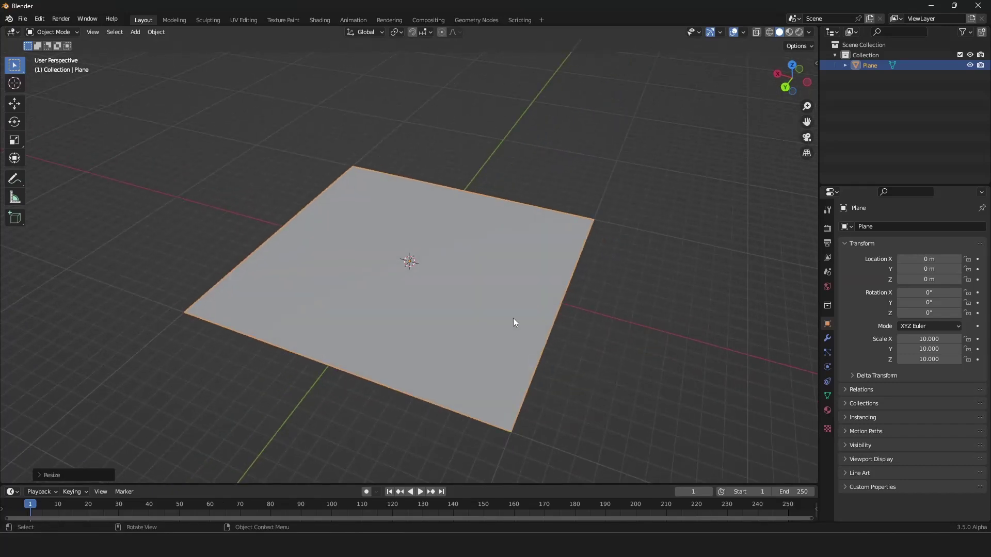
middle_click_drag(513, 323, 516, 289)
Enlarge the timeline area, turn it into a Geometry Node editor with a new node tree for the plane, and hide its sidebar.
left_click_drag(162, 485, 162, 303)
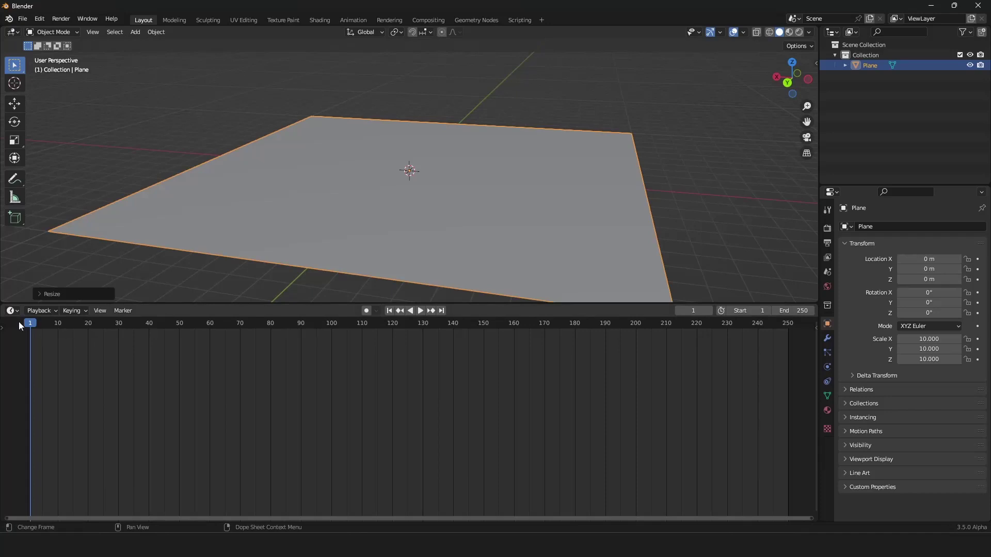
left_click(12, 310)
left_click(44, 396)
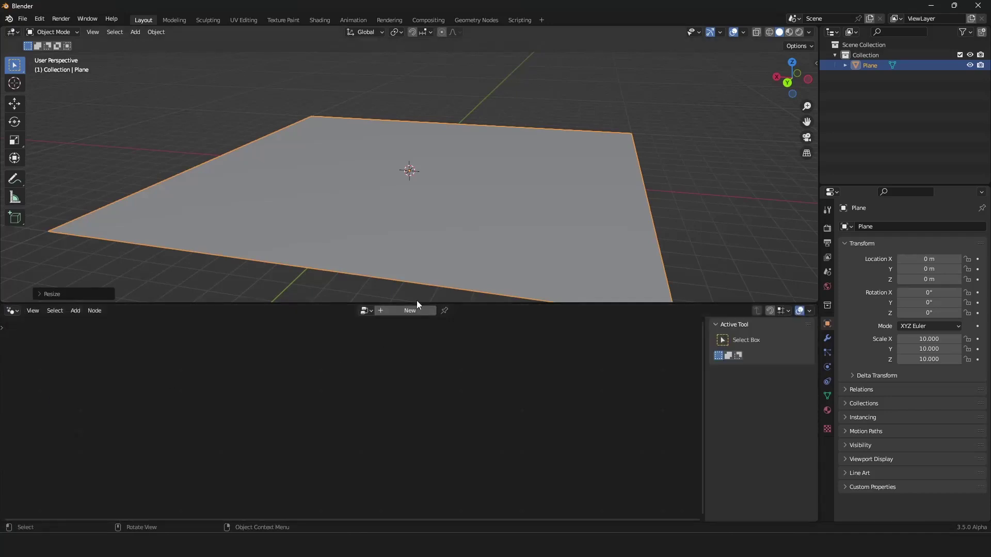
left_click(411, 309)
key("n")
Spread the Group Input and Group Output nodes apart to make room between them.
key("a")
key("Home")
scroll(422, 364, "down", 3)
key("s")
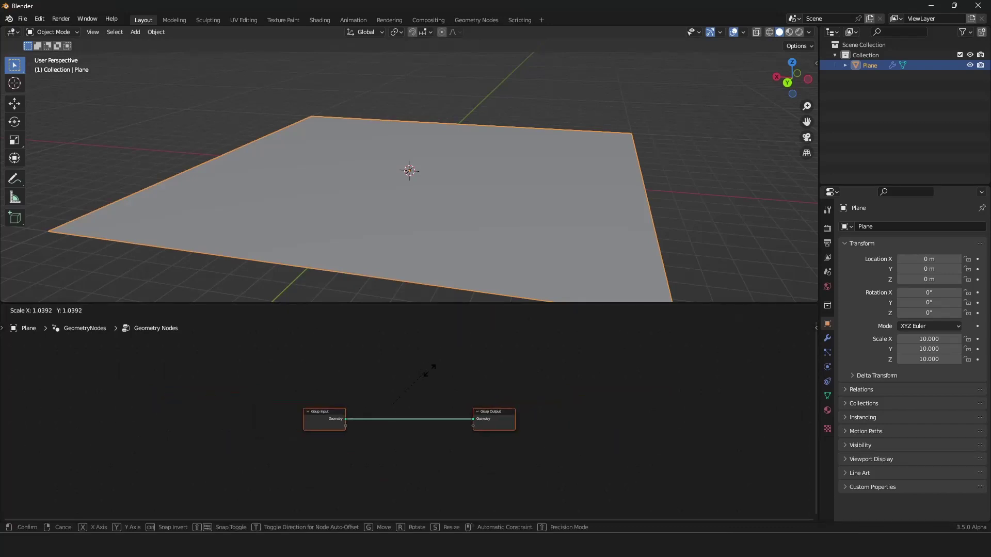
left_click(512, 356)
scroll(449, 388, "up", 2)
middle_click_drag(441, 392, 412, 390)
Insert a Set Position node on the link between Group Input and Group Output and place it midway.
key("shift+a")
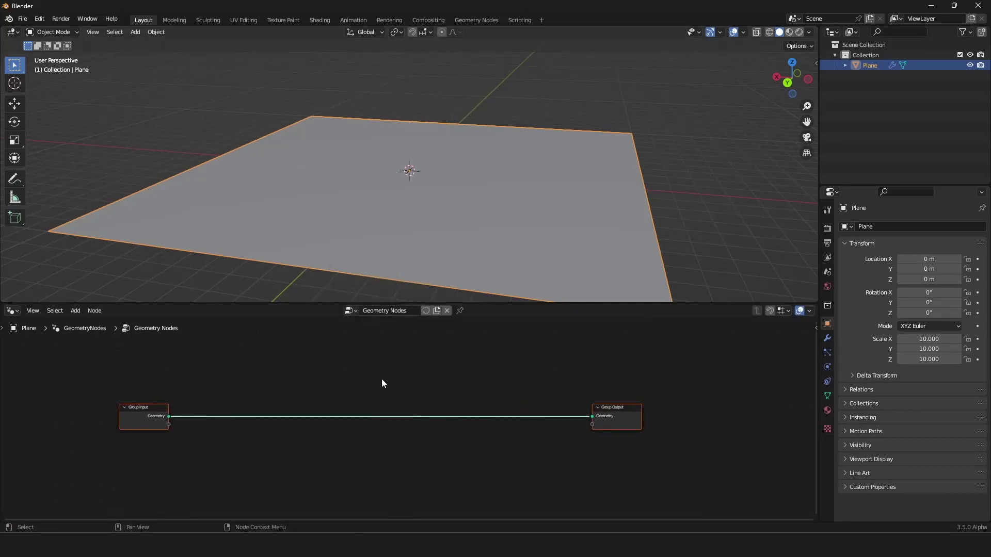
key("shift+a")
mouse_move(354, 360)
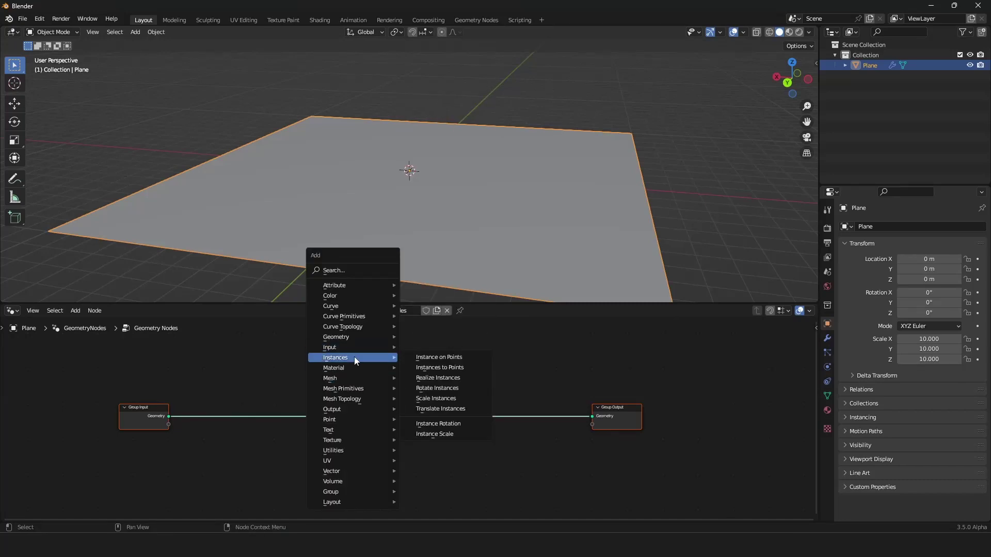
mouse_move(358, 337)
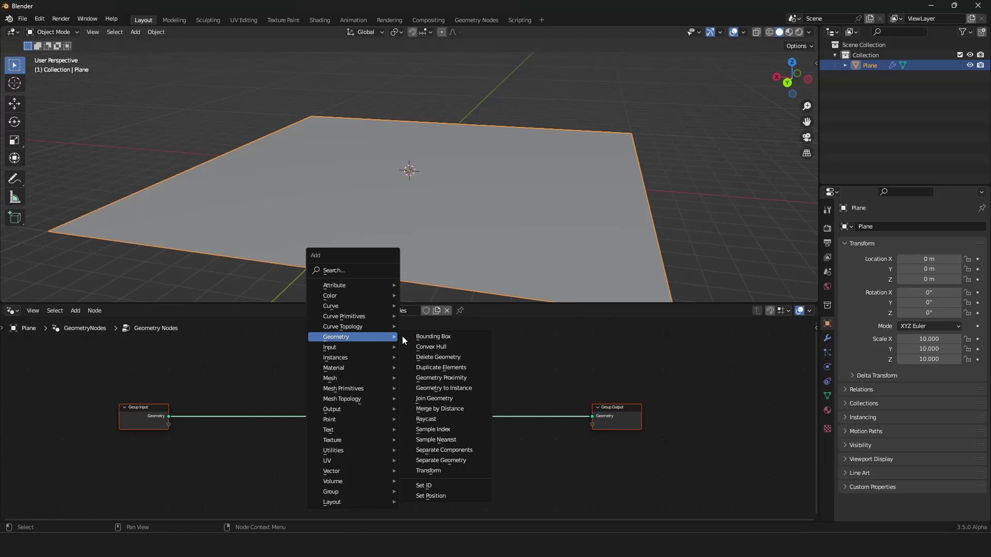
left_click(453, 494)
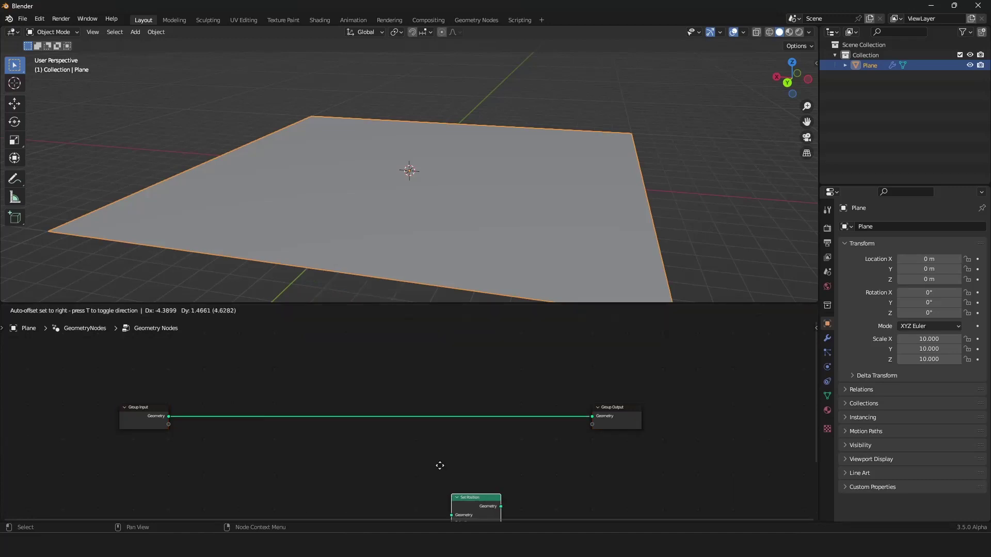
left_click(401, 396)
left_click_drag(407, 395, 340, 395)
scroll(451, 156, "down", 1)
middle_click_drag(451, 157, 485, 204)
scroll(468, 429, "down", 2)
scroll(485, 422, "up", 2)
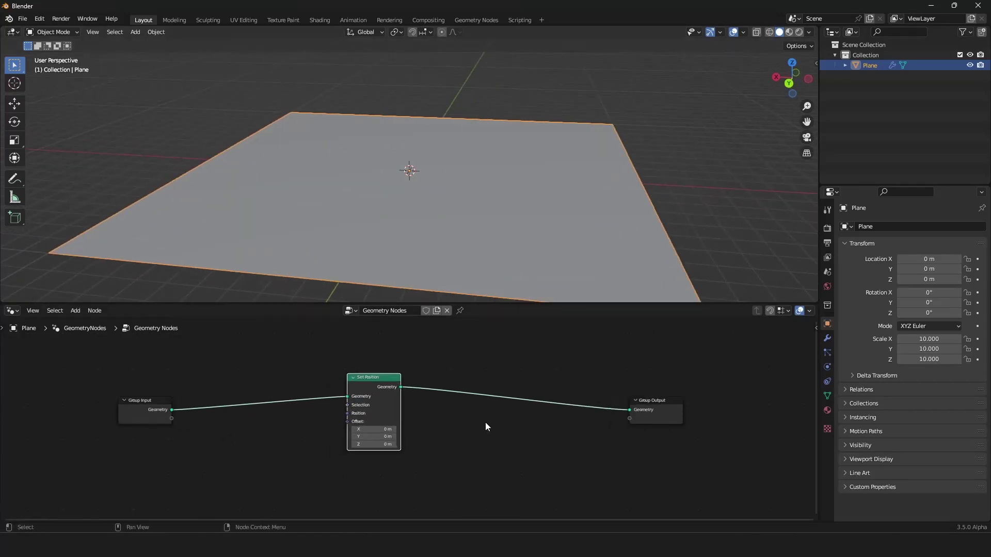
left_click_drag(383, 390, 452, 412)
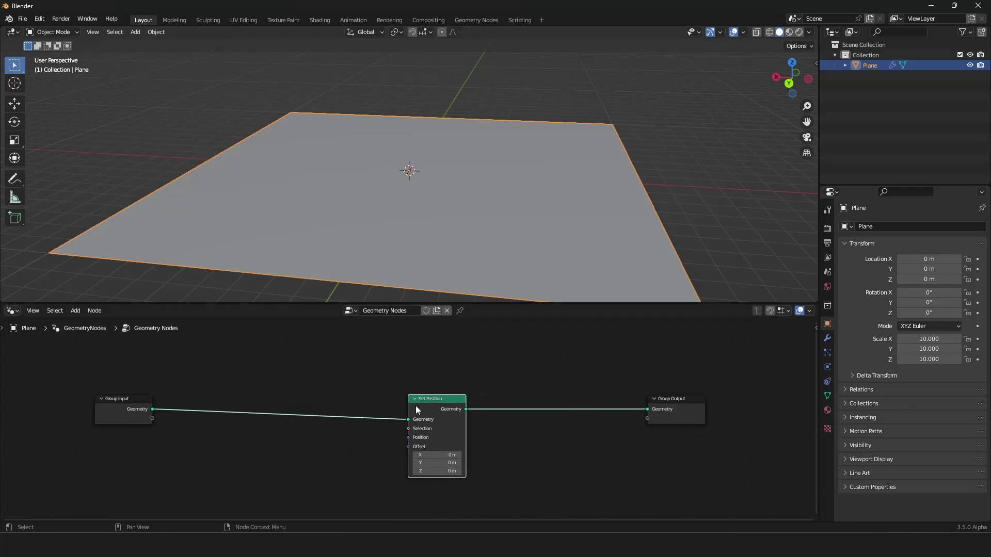
Insert a Subdivide Mesh node between Group Input and Set Position and set its level to 6.
scroll(371, 383, "up", 1)
key("shift+a")
mouse_move(292, 364)
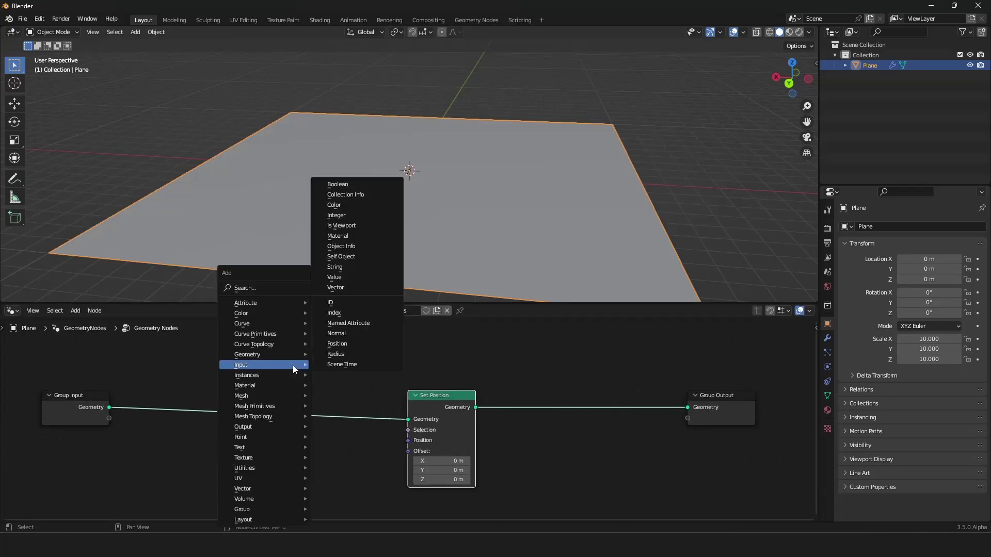
mouse_move(272, 396)
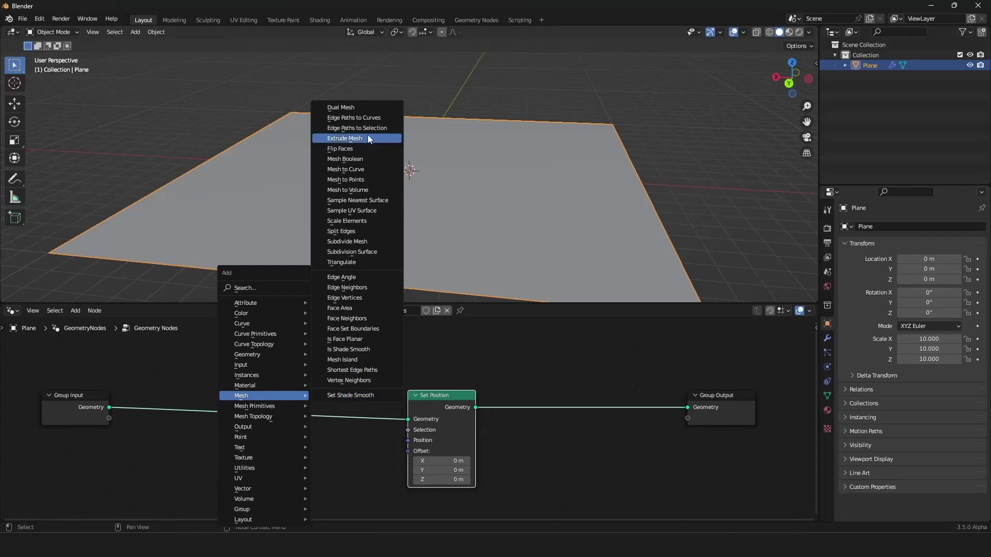
left_click(360, 243)
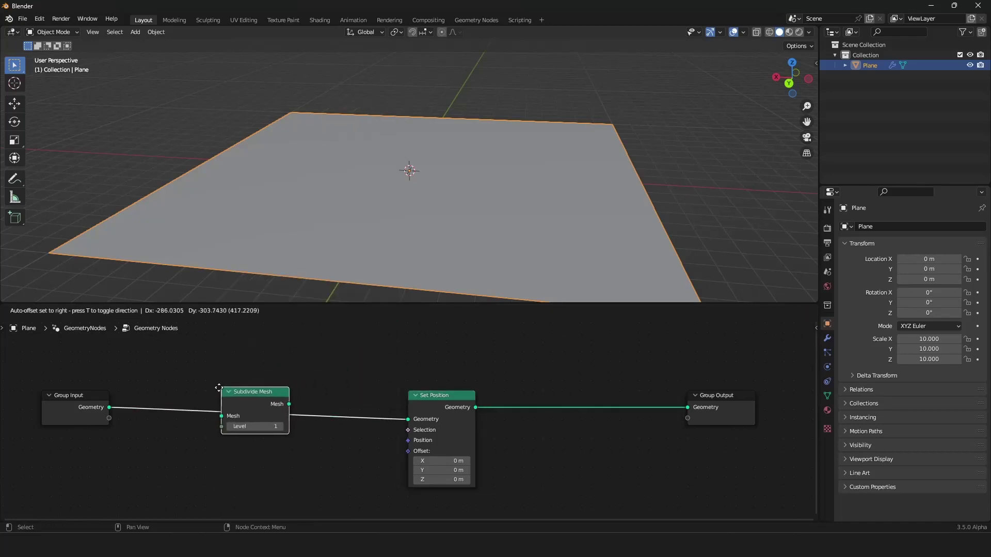
left_click(217, 388)
left_click_drag(278, 430, 300, 430)
middle_click_drag(401, 463, 404, 426)
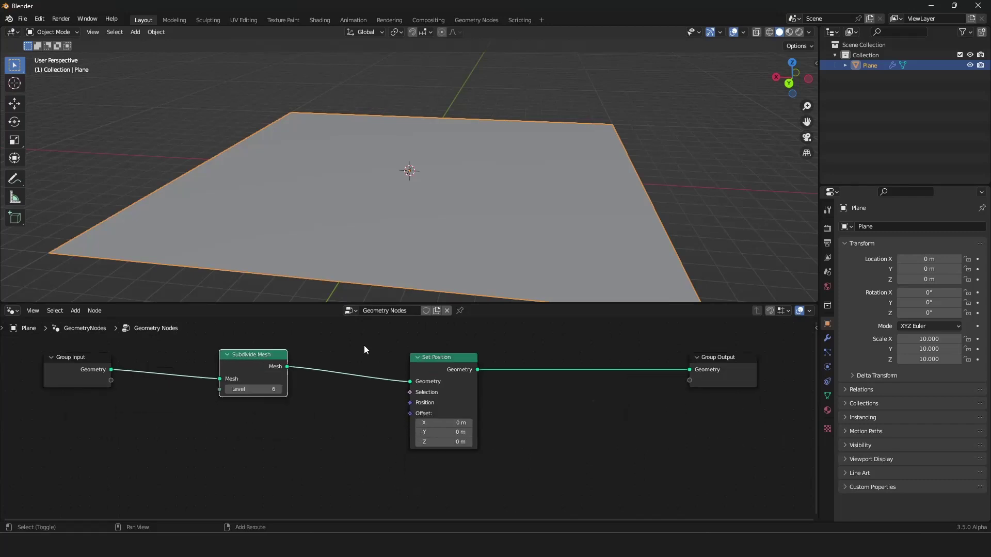
Add a Noise Texture node and connect its Color output to the Offset input of Set Position.
key("shift+a")
mouse_move(330, 403)
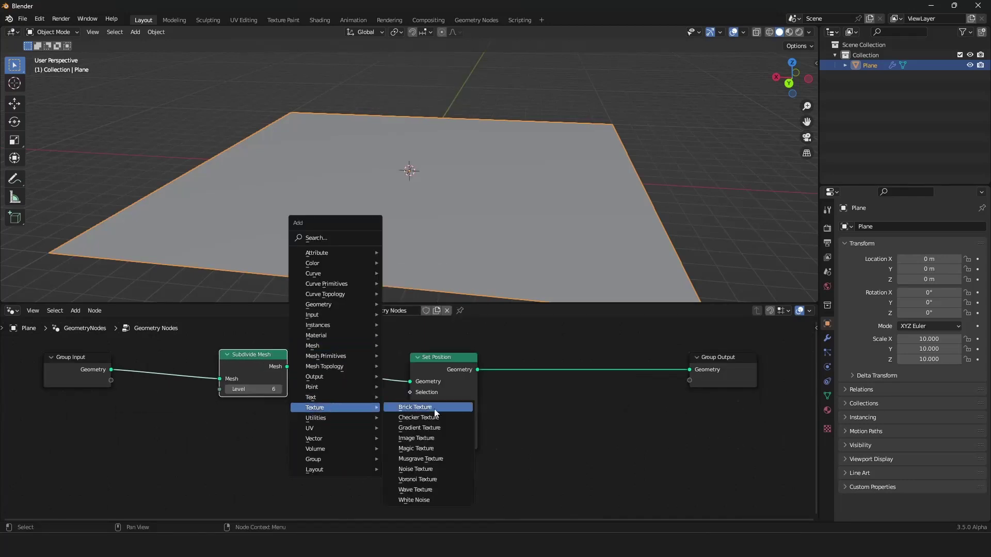
left_click(415, 469)
left_click(363, 479)
left_click_drag(314, 477, 421, 413)
scroll(403, 217, "down", 5)
middle_click_drag(392, 188, 440, 194)
scroll(440, 194, "up", 5)
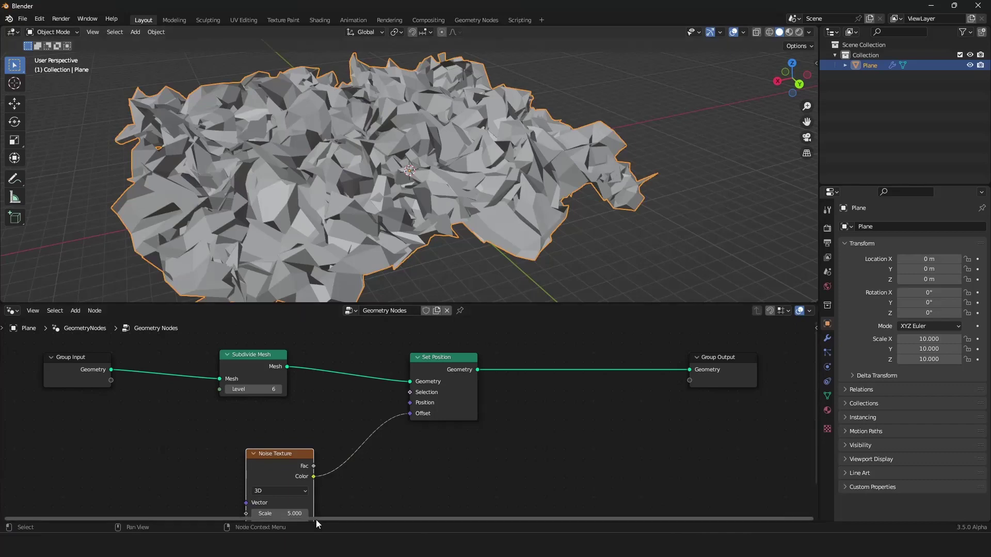
Reduce the Noise Texture's scale to 1.140.
middle_click_drag(316, 519, 321, 447)
left_click_drag(301, 444, 206, 445, "shift")
middle_click_drag(452, 196, 445, 174)
key("Home")
middle_click_drag(449, 220, 413, 253)
Insert a Combine XYZ node before Set Position's Offset so that the noise Color feeds only its Z input.
scroll(426, 361, "down", 1)
left_click_drag(415, 393, 494, 389)
scroll(470, 405, "up", 1)
key("shift+a")
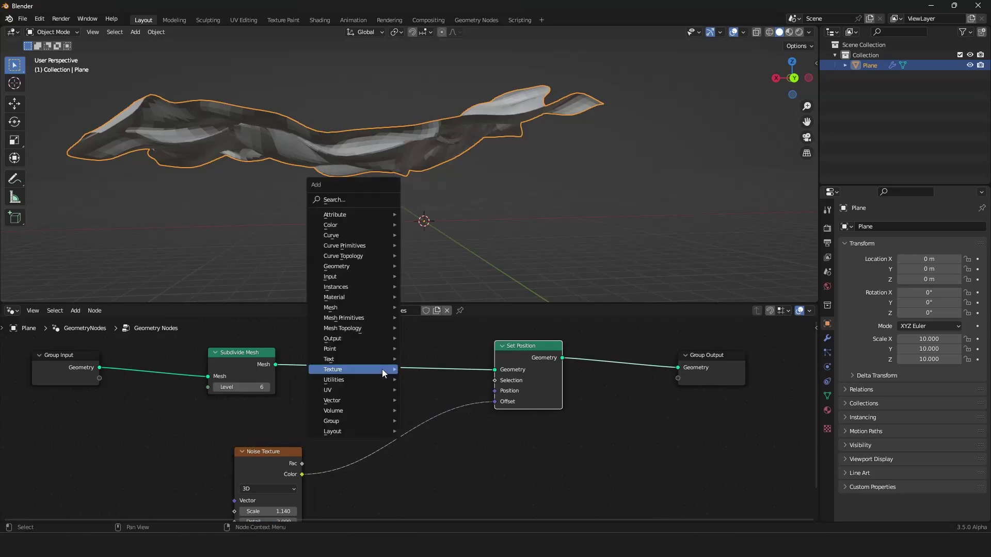
left_click(363, 199)
type("comb")
left_click(394, 217)
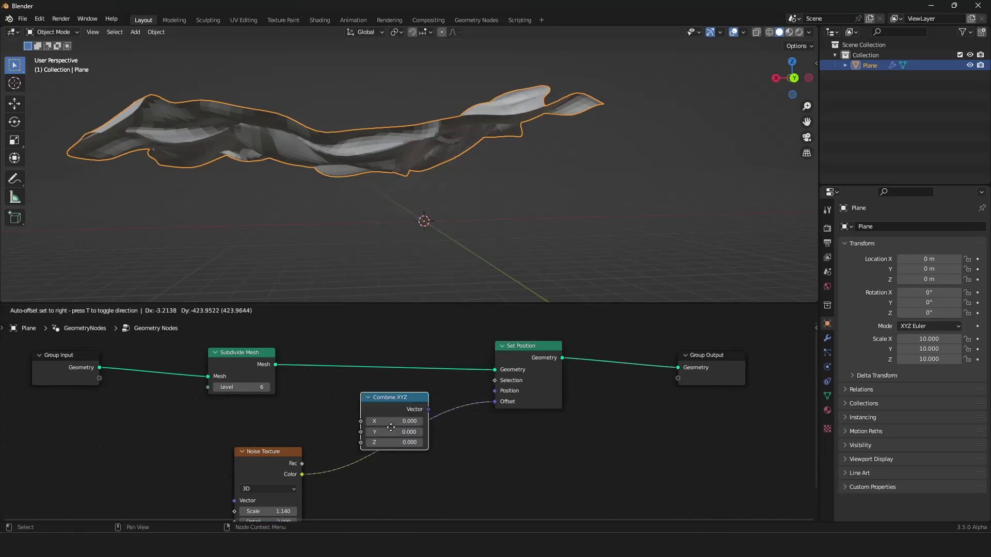
left_click(410, 437)
left_click_drag(385, 430, 384, 449)
mouse_move(420, 205)
middle_mouse_down()
mouse_move(615, 250)
mouse_move(599, 227)
middle_mouse_up()
Insert a ColorRamp node between the Noise Texture and the Combine XYZ node.
key("shift+a")
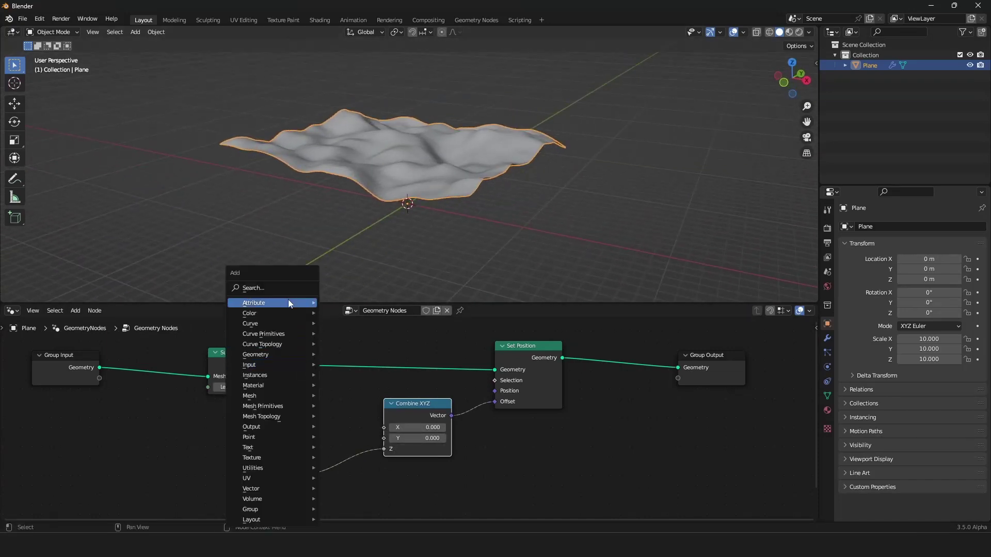
left_click(282, 291)
type("colo")
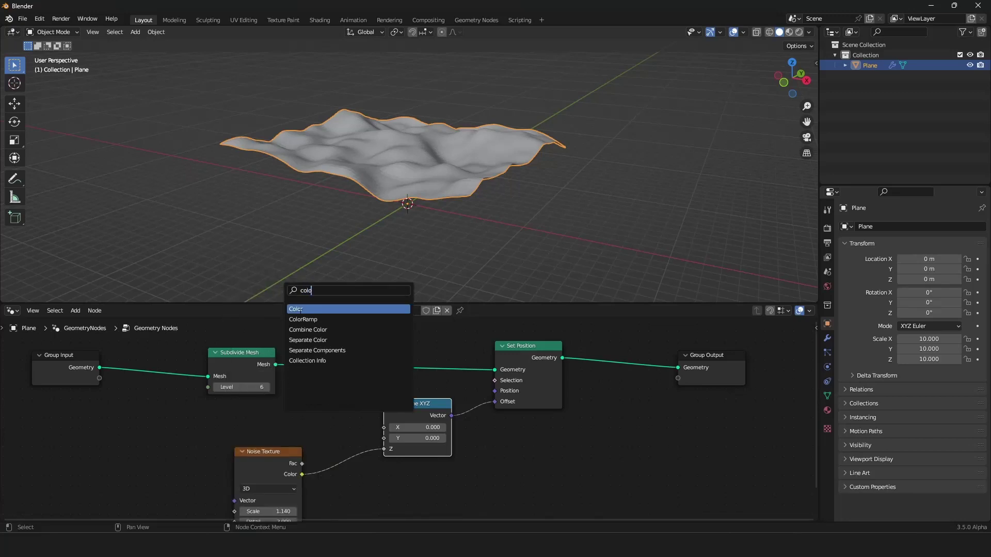
left_click(290, 320)
left_click(339, 472)
Set the ColorRamp's interpolation to Ease.
middle_click_drag(424, 485, 406, 425)
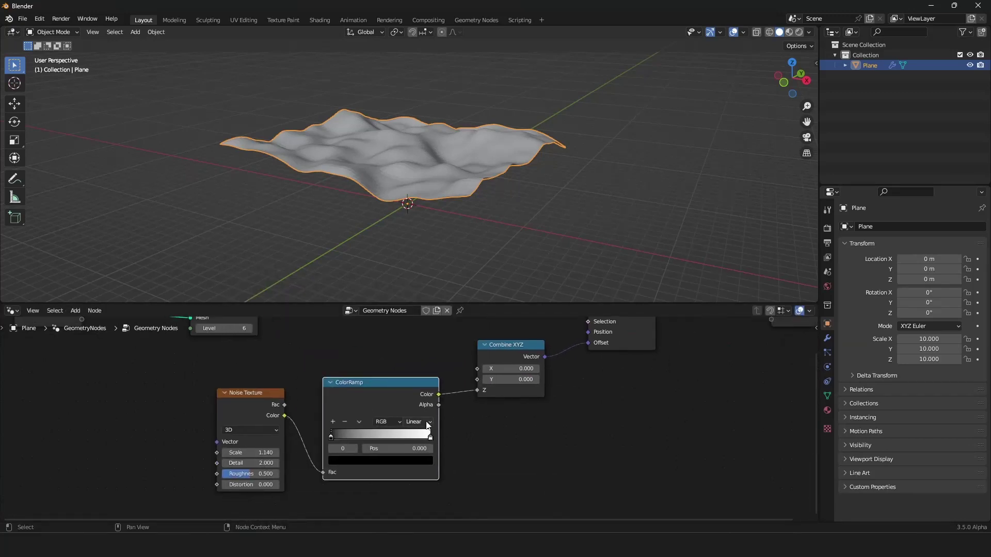
left_click(426, 422)
left_click(432, 432)
mouse_move(462, 202)
middle_mouse_down()
mouse_move(592, 214)
mouse_move(532, 228)
mouse_move(587, 216)
middle_mouse_up()
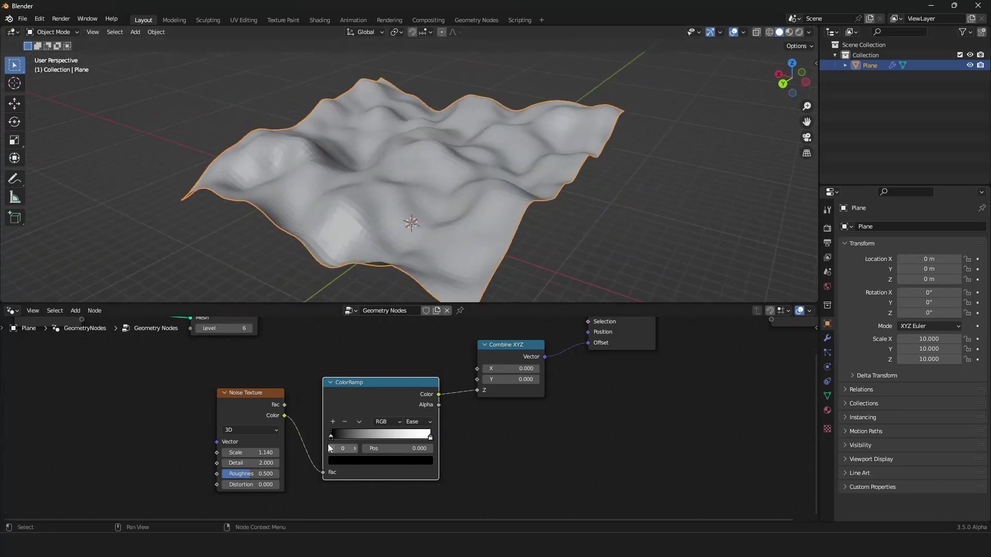
Move the ColorRamp's black stop to just before the middle and set the Noise Texture's scale to 0.480.
left_click_drag(330, 438, 433, 439)
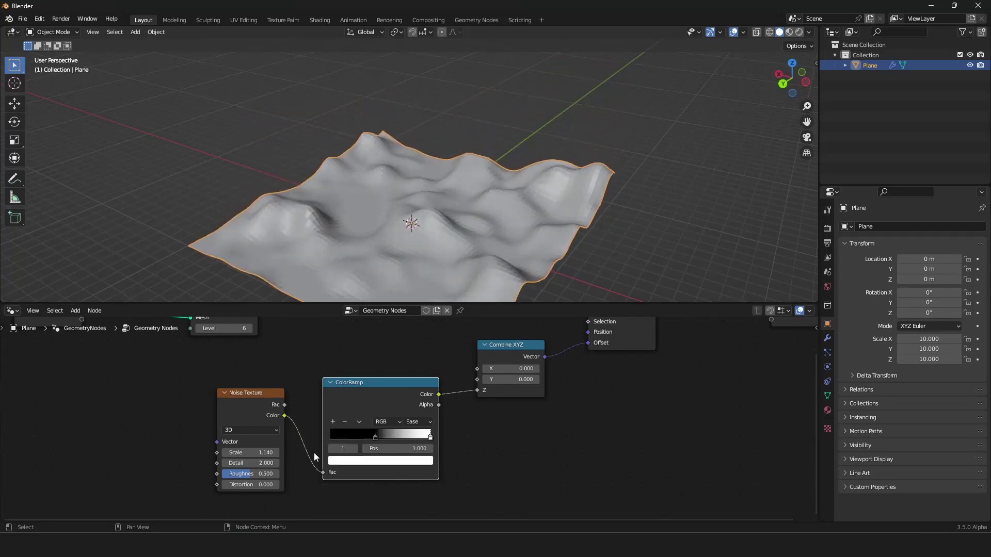
left_click_drag(256, 455, 217, 455)
middle_click_drag(389, 214, 514, 209)
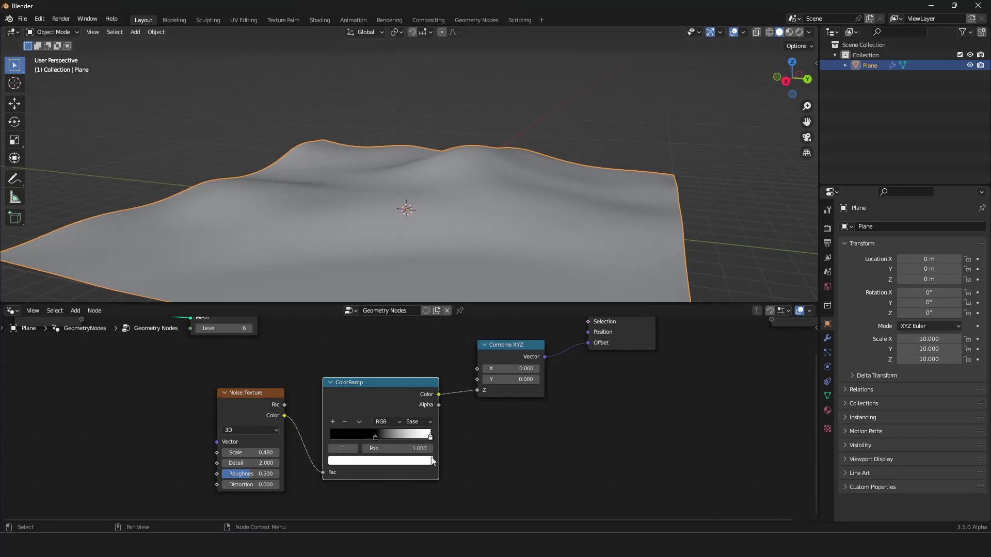
Move the ColorRamp's white stop inward to a position of about 0.84.
mouse_move(428, 440)
left_mouse_down()
mouse_move(386, 439)
mouse_move(415, 440)
left_mouse_up()
mouse_move(503, 211)
middle_mouse_down()
mouse_move(543, 196)
mouse_move(498, 200)
middle_mouse_up()
middle_click_drag(506, 271, 503, 207)
scroll(577, 461, "down", 5)
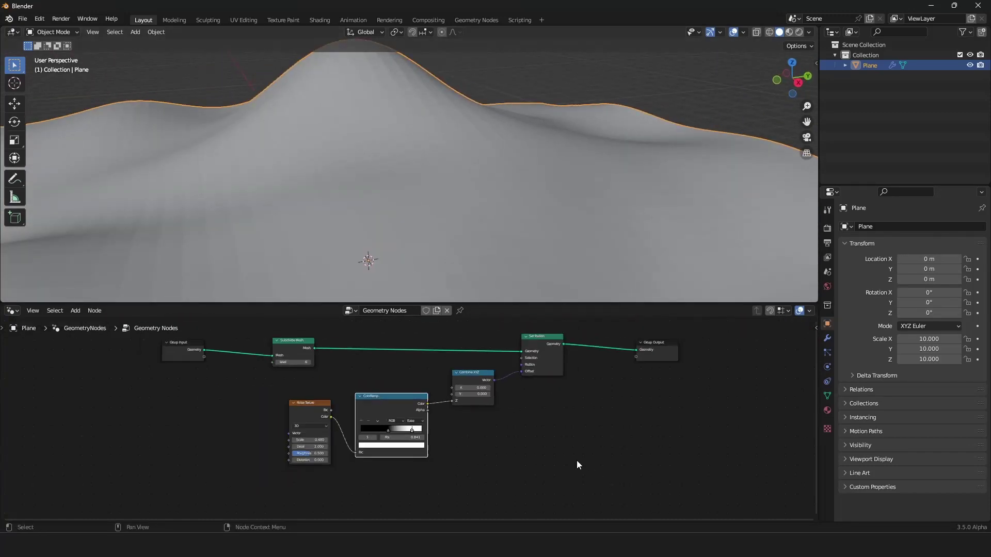
scroll(503, 436, "up", 3)
scroll(503, 435, "up", 2)
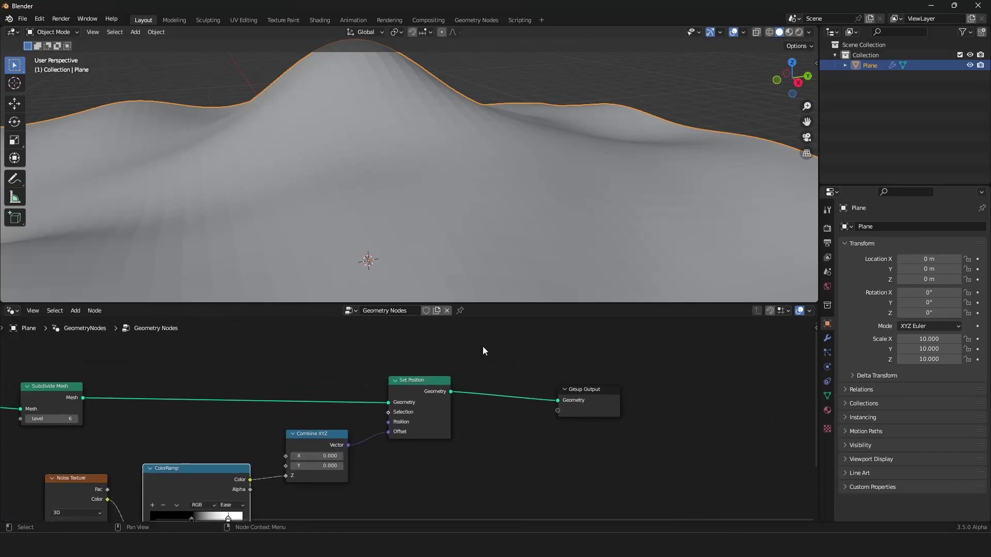
Insert a Set Shade Smooth node between the Set Position node and the Group Output.
key("shift+a")
mouse_move(455, 399)
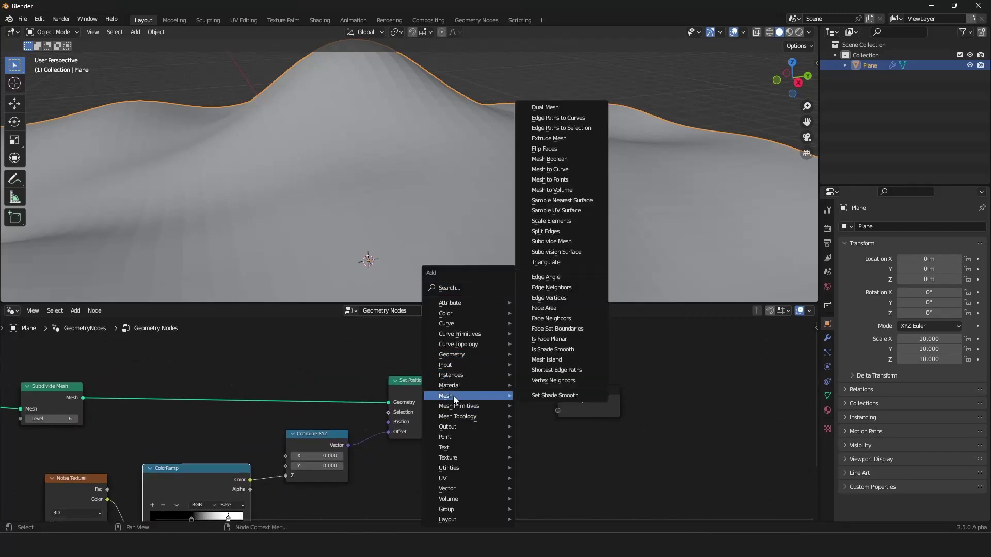
left_click(555, 396)
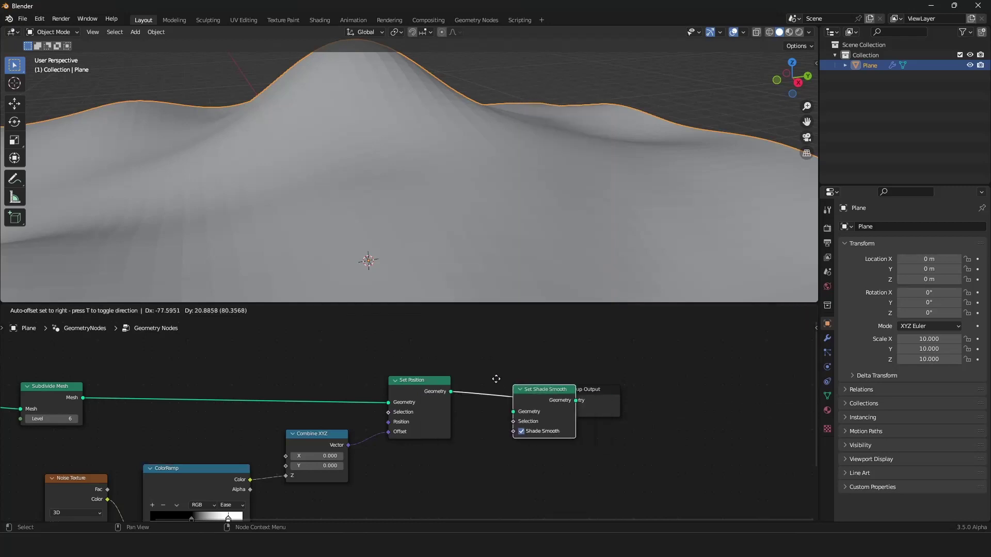
left_click(472, 370)
Add a second plane mesh at the terrain's centre and scale it by 10 to match the terrain's extent.
middle_click_drag(455, 166, 417, 156)
scroll(418, 154, "up", 4)
key("shift+a")
mouse_move(404, 148)
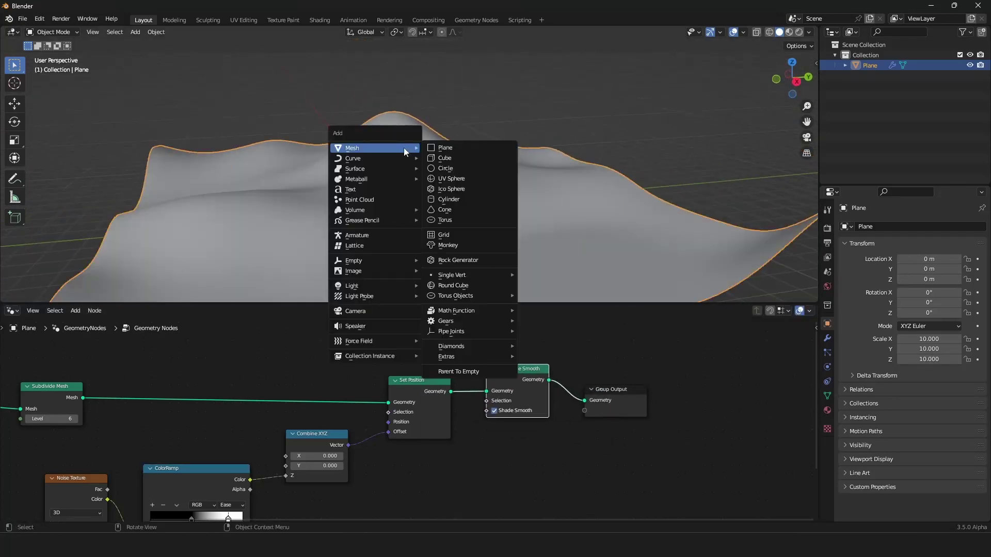
left_click(444, 149)
scroll(496, 95, "down", 4)
middle_click_drag(432, 138, 442, 190)
type("s")
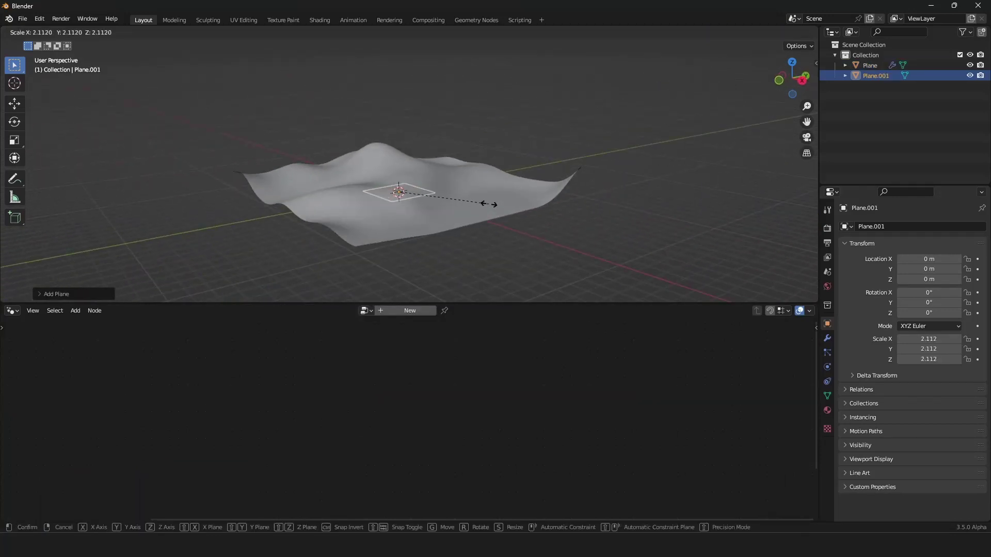
type("10")
key("Return")
Raise the new plane along Z to about 0.44 m so it cuts the terrain's low areas as a water surface.
scroll(489, 205, "up", 3)
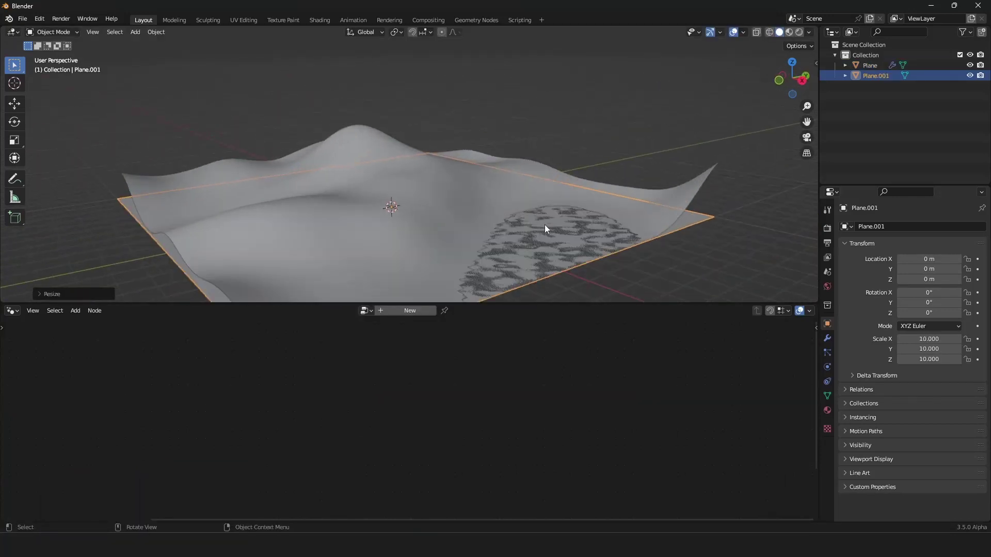
key("g")
key("z")
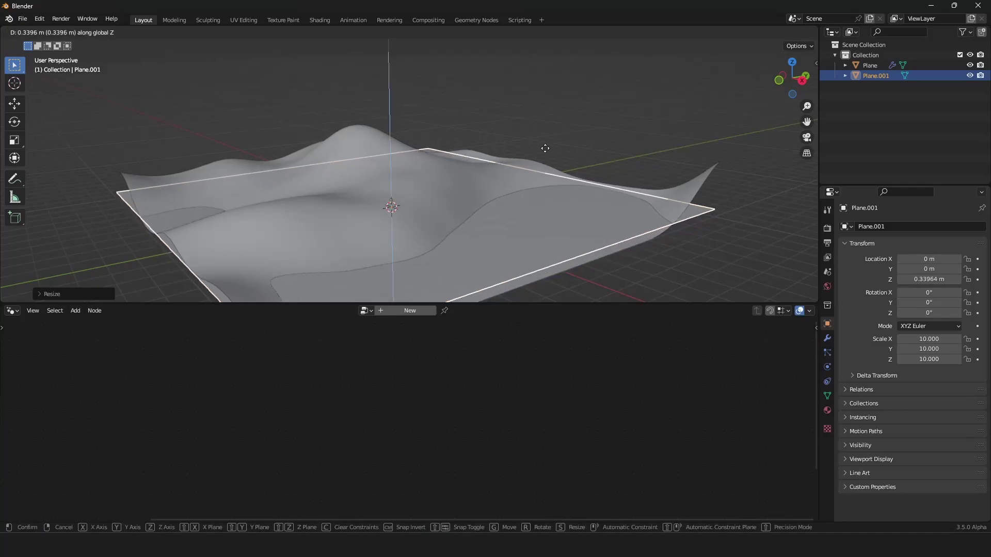
left_click(548, 153)
middle_click_drag(549, 154, 468, 195)
scroll(507, 167, "up", 2)
scroll(459, 213, "down", 3)
middle_click_drag(460, 214, 497, 219)
scroll(475, 223, "up", 3)
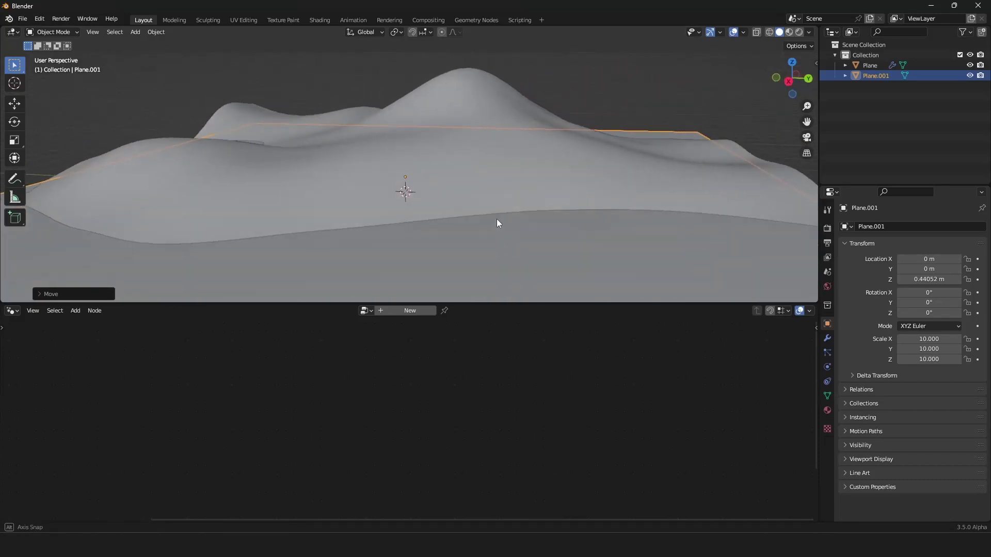
Set the render engine to Cycles with GPU Compute as the device.
left_click(828, 228)
left_click(934, 227)
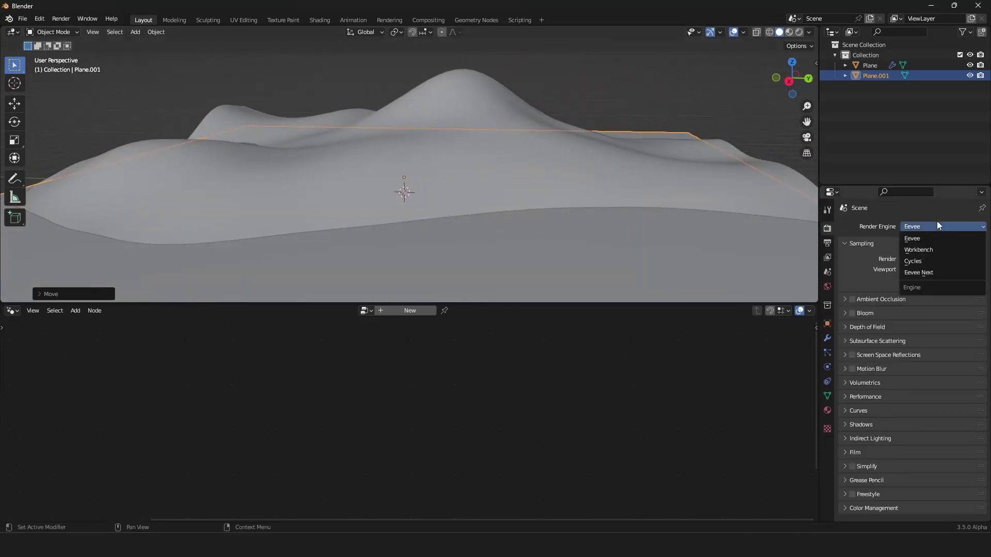
left_click(921, 262)
left_click(924, 252)
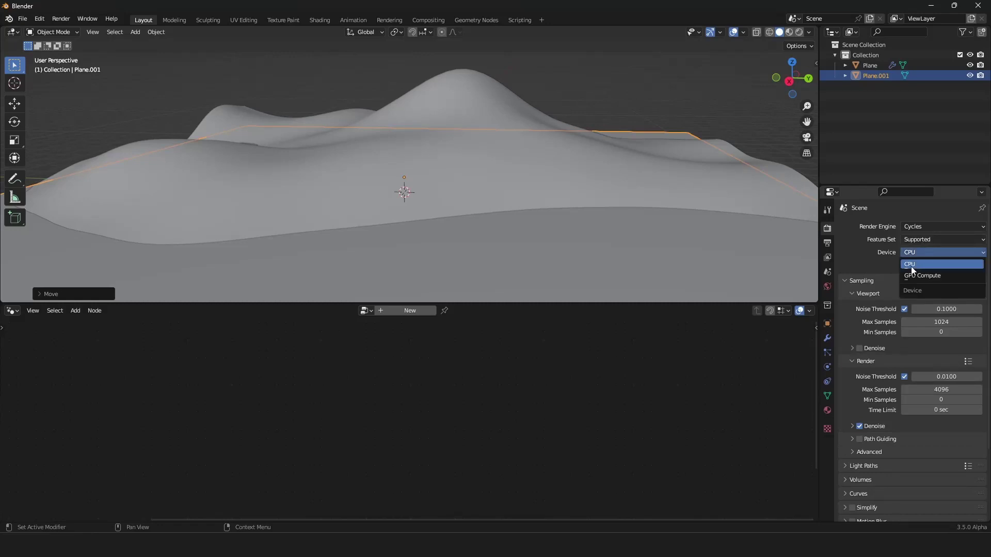
left_click(919, 273)
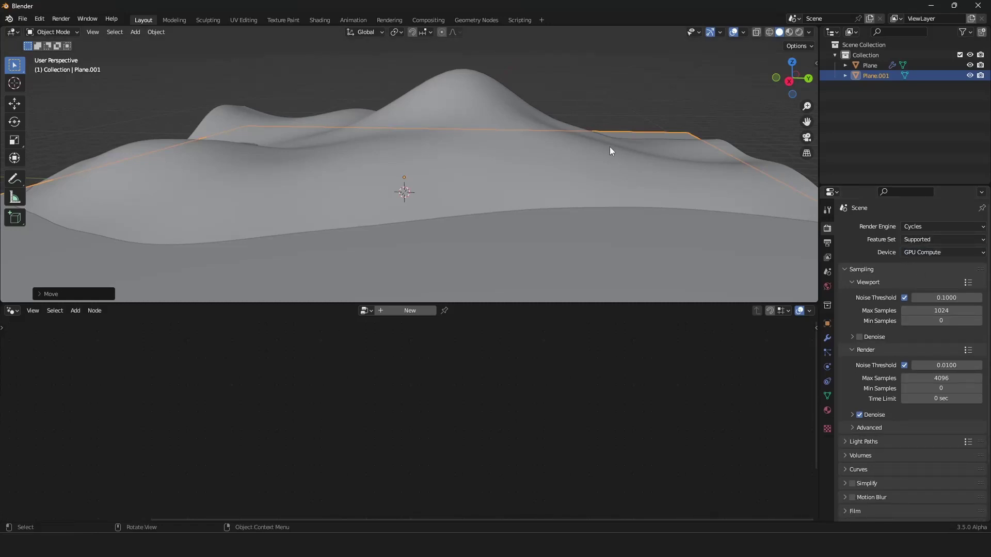
Switch the 3D viewport to rendered shading.
mouse_move(628, 154)
middle_mouse_down()
mouse_move(528, 159)
mouse_move(503, 140)
middle_mouse_up()
scroll(524, 155, "up", 1)
left_click(799, 32)
scroll(500, 138, "down", 1)
Use a Sky Texture as the world background's color.
left_click(828, 286)
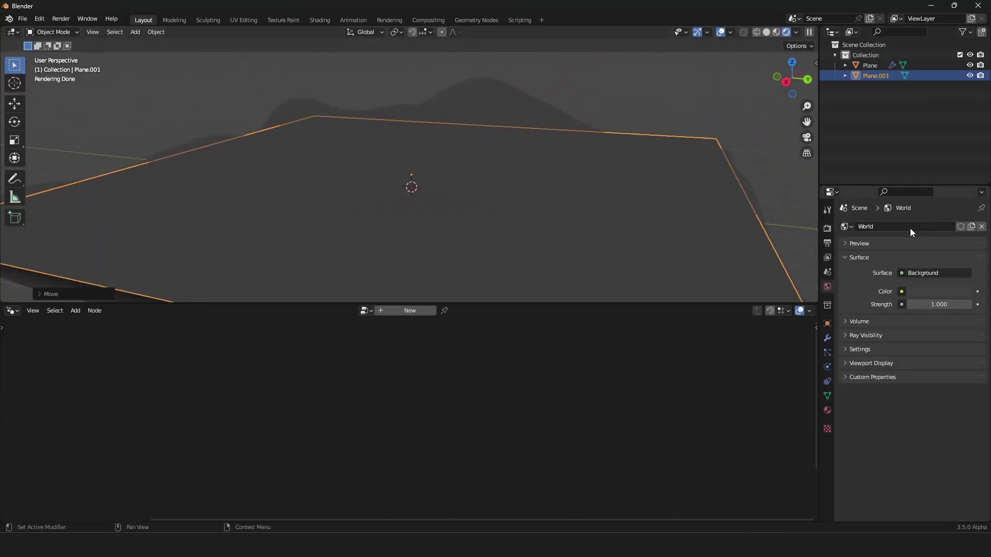
left_click(903, 291)
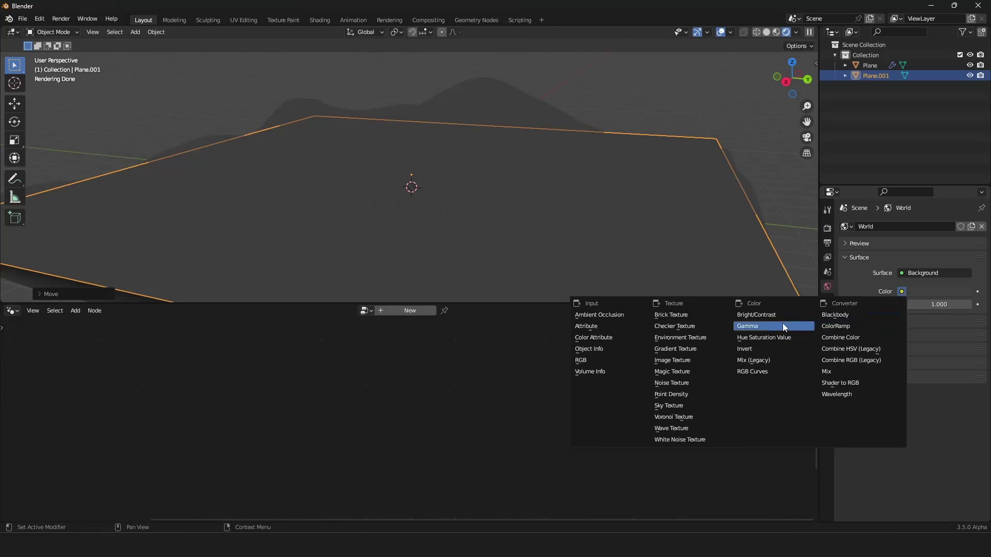
left_click(669, 406)
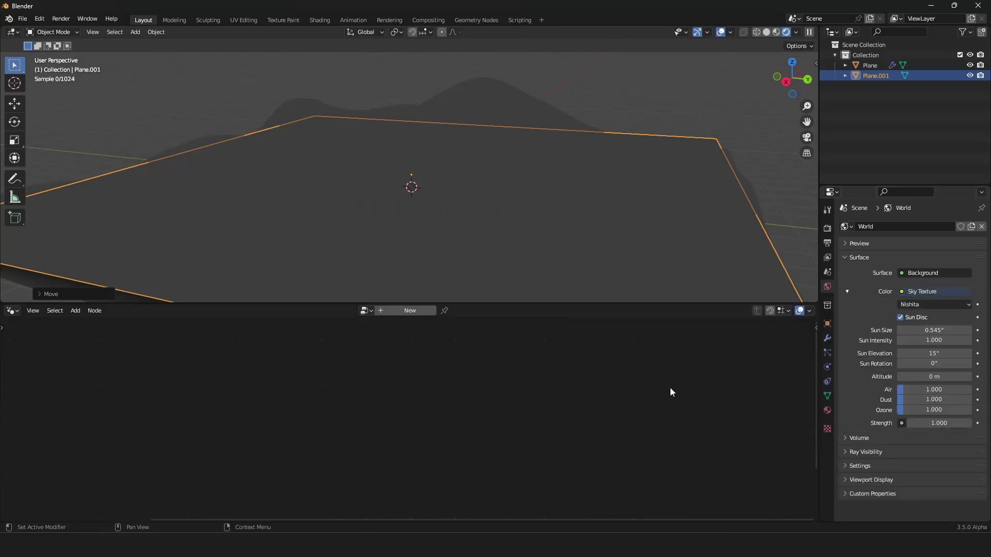
Set the Sky Texture's ozone to about 6.442, sun elevation to 3.2° and sun rotation to 156°.
middle_click_drag(560, 198, 567, 199)
left_click_drag(911, 416, 947, 413)
mouse_move(934, 352)
left_mouse_down()
mouse_move(914, 353)
mouse_move(937, 353)
mouse_move(927, 353)
mouse_move(935, 363)
left_mouse_up()
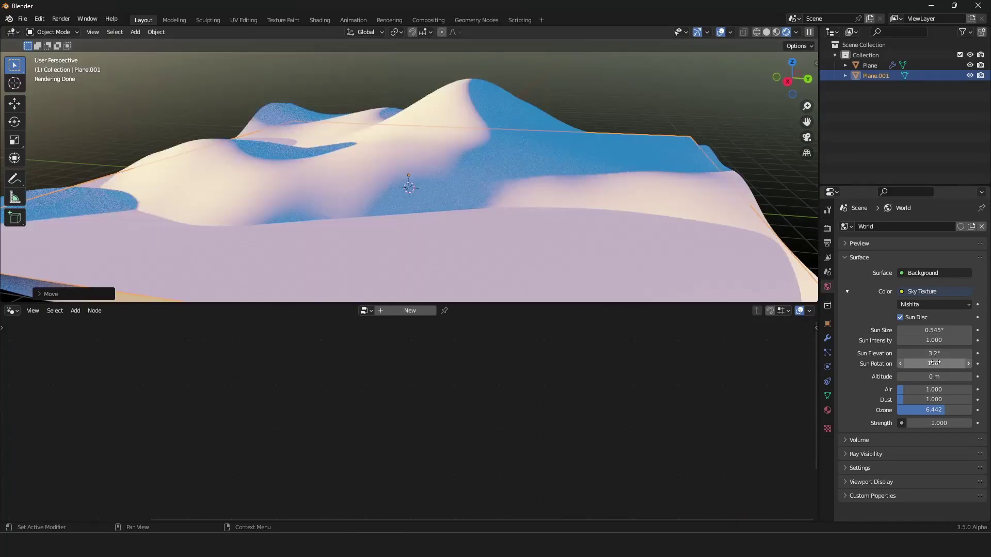
Set the Sky Texture's sun size to 3°.
left_click(930, 331)
type("3")
key("Return")
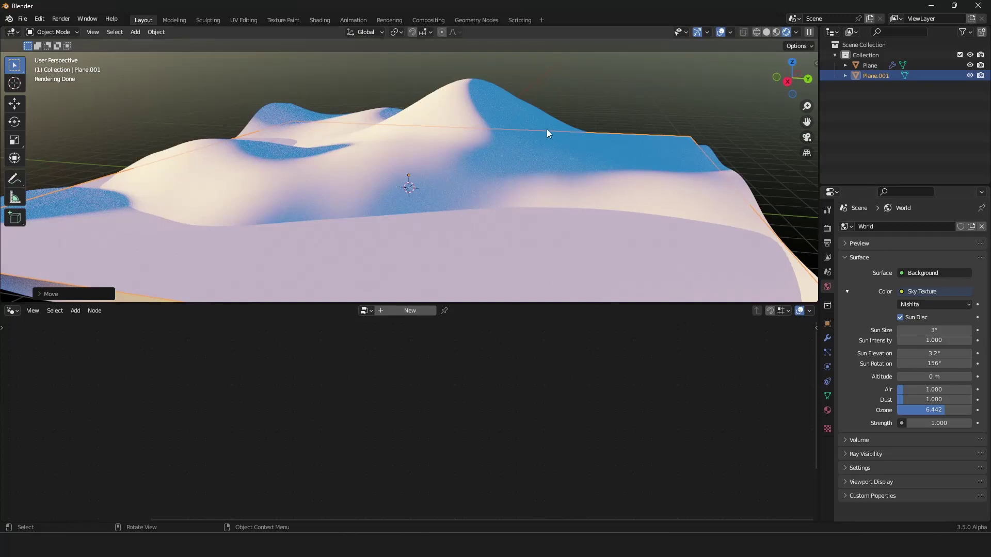
Select the hilly terrain and load the Material Pack_Advanced v1.21 library in the Asset Browser below the viewport.
middle_click_drag(649, 197, 640, 200)
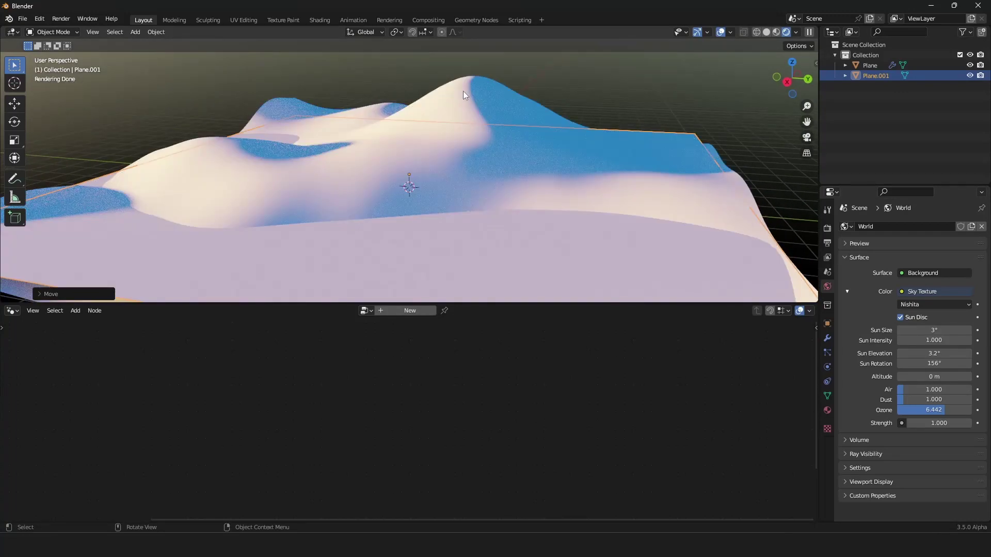
left_click(516, 108)
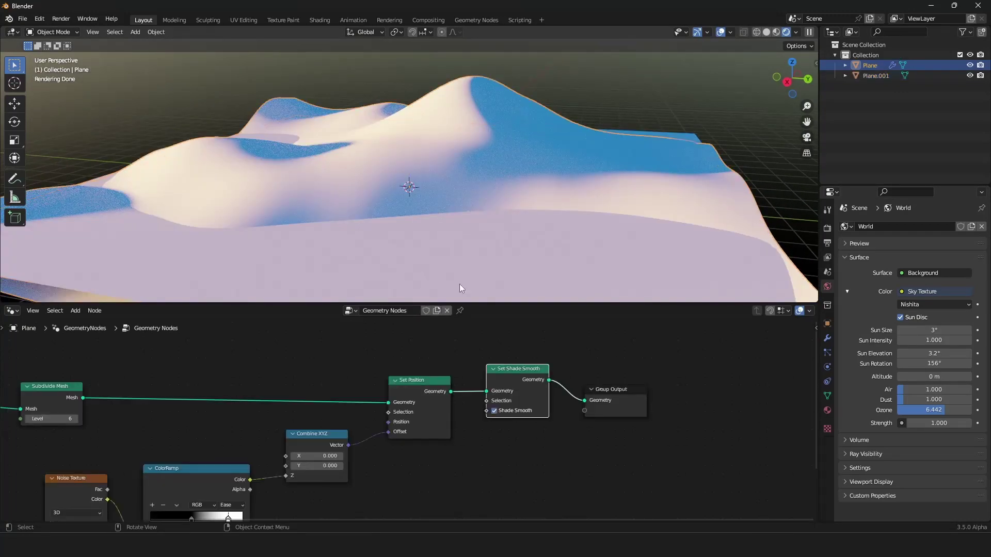
scroll(461, 425, "down", 2)
middle_click_drag(460, 425, 543, 388)
scroll(562, 396, "up", 1)
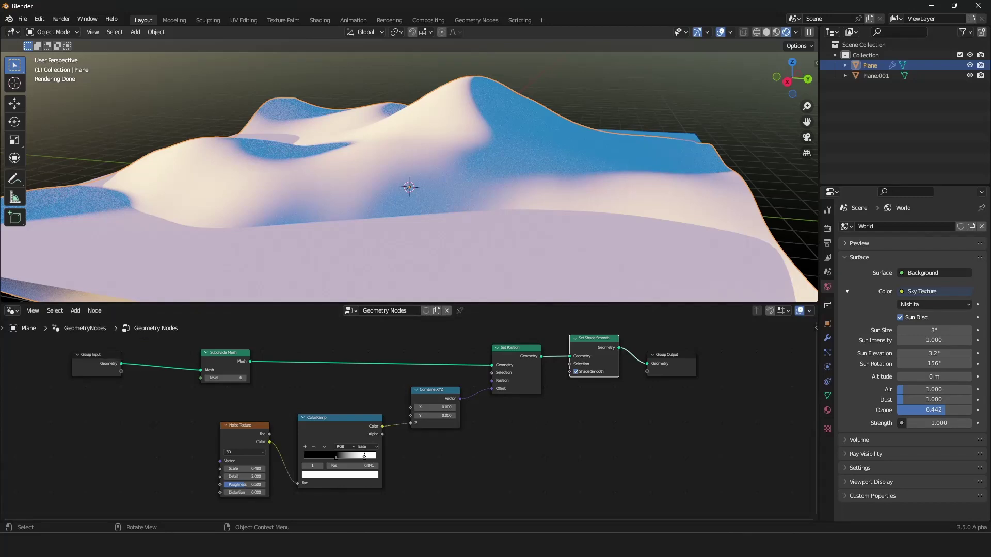
left_click(17, 311)
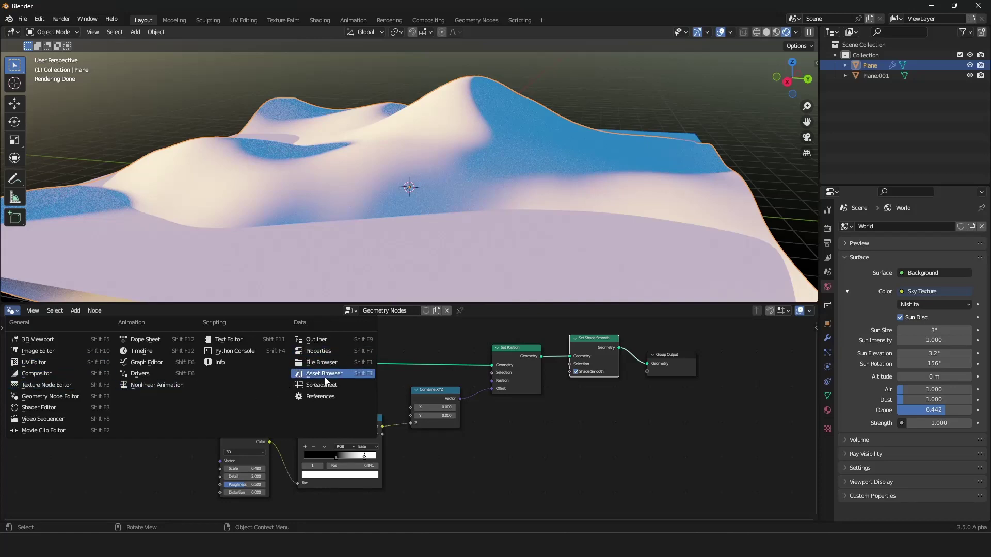
left_click(325, 376)
left_click(30, 326)
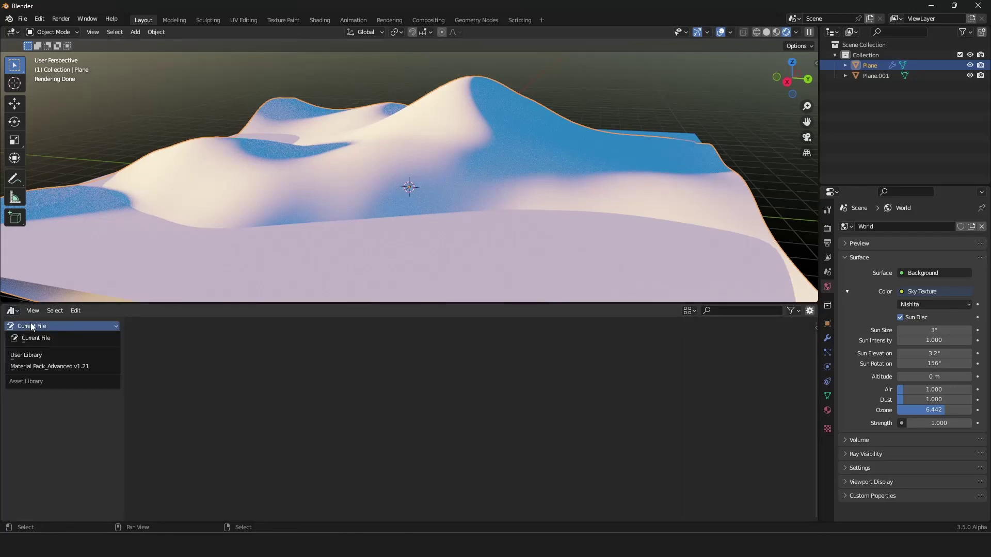
left_click(50, 369)
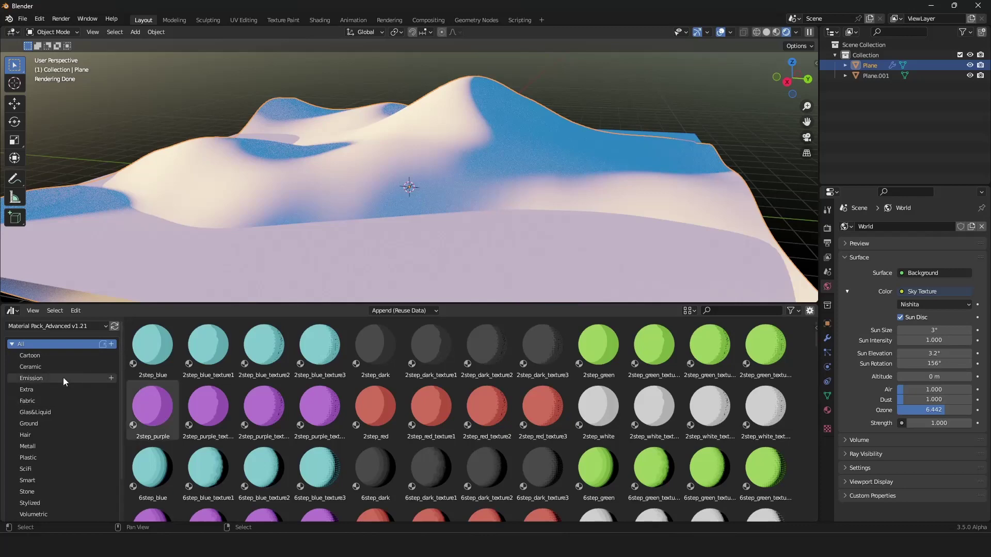
Apply the Forest ground material to the terrain and the Water big material to the water plane.
left_click(53, 425)
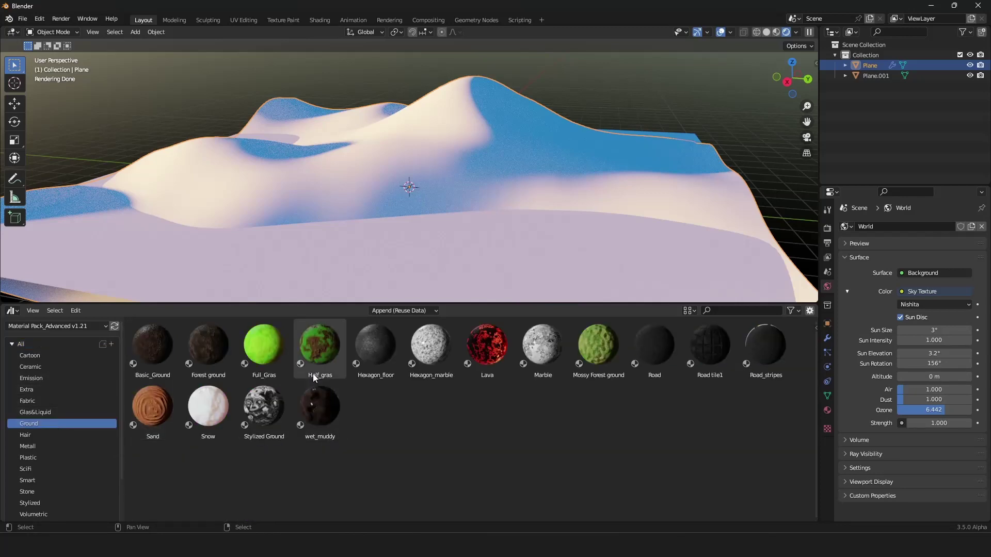
left_click_drag(214, 344, 482, 126)
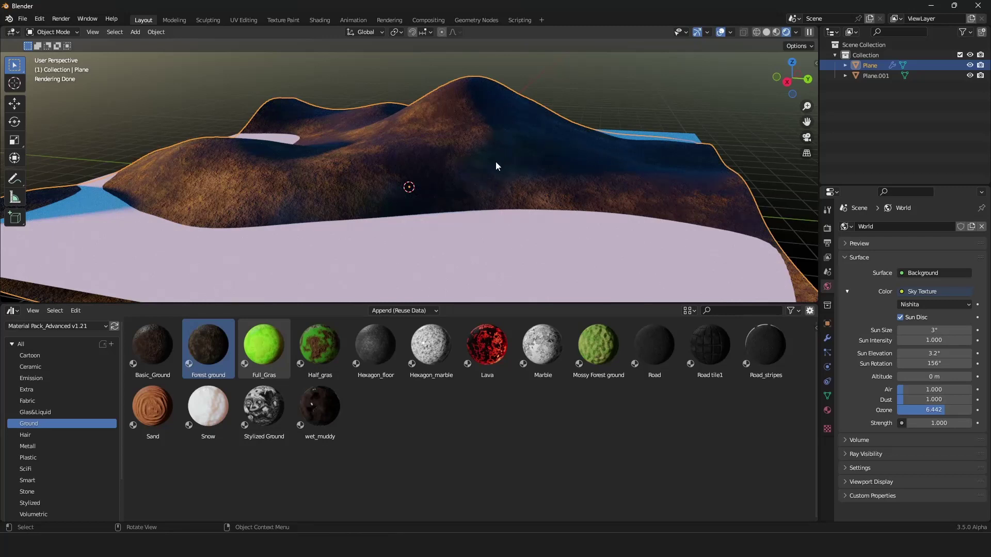
left_click(53, 416)
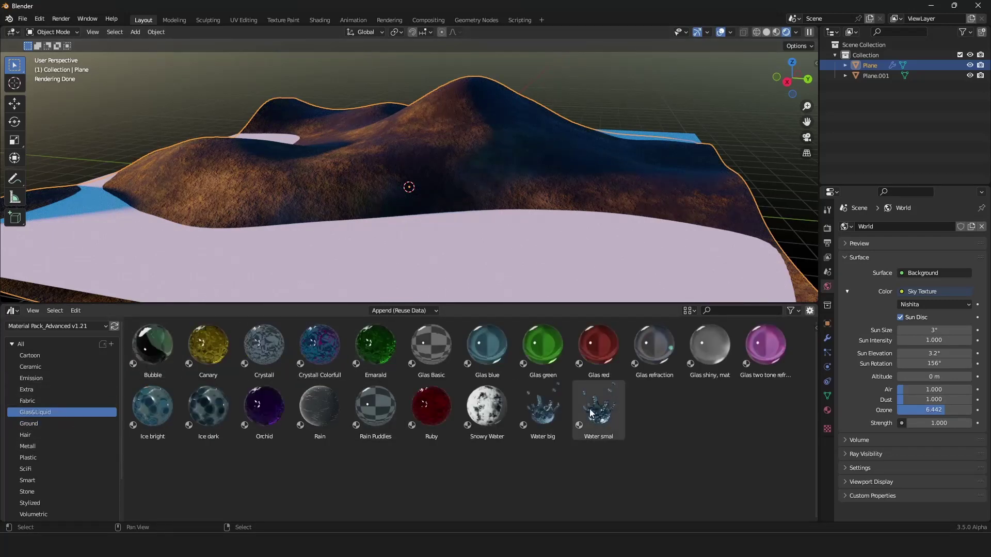
left_click_drag(553, 419, 398, 232)
middle_click_drag(461, 260, 560, 172)
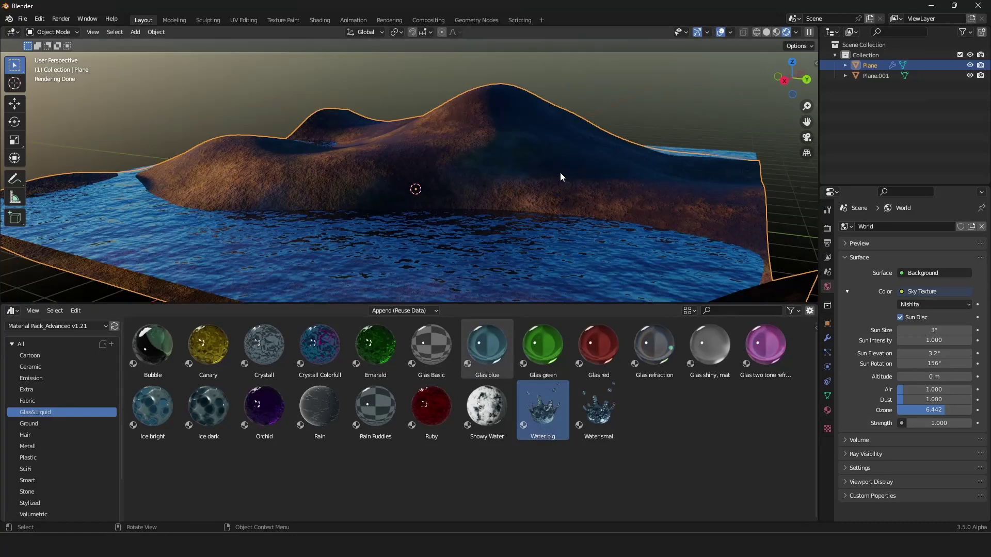
Select the water plane and show its material nodes in the Shader Editor.
left_click(285, 243)
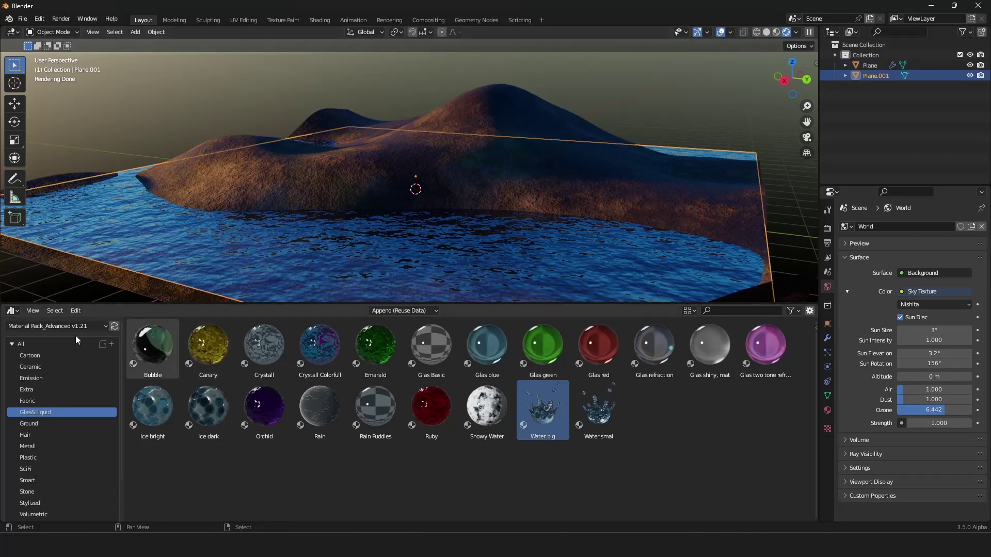
left_click(11, 310)
left_click(80, 408)
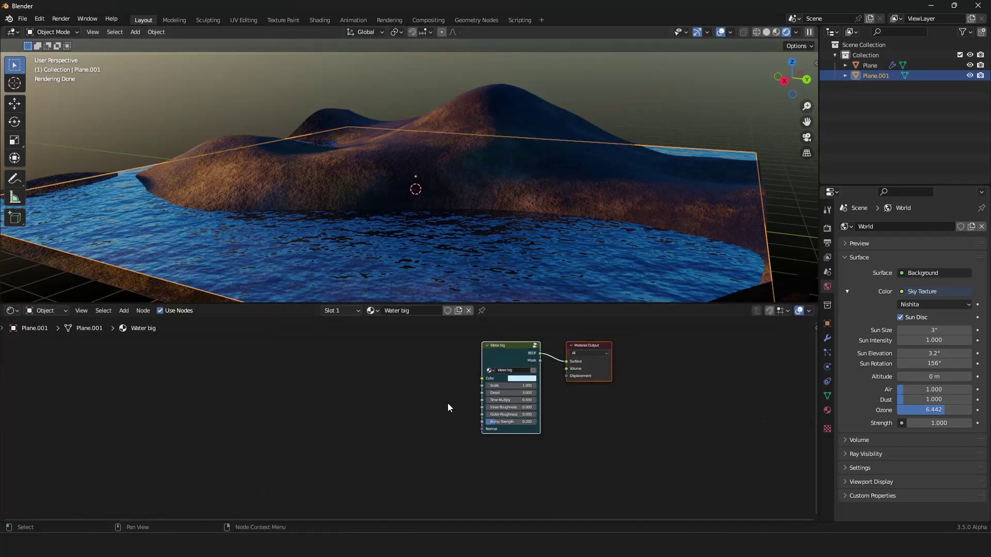
middle_click_drag(447, 404, 395, 417)
scroll(395, 417, "up", 1)
scroll(395, 417, "up", 2)
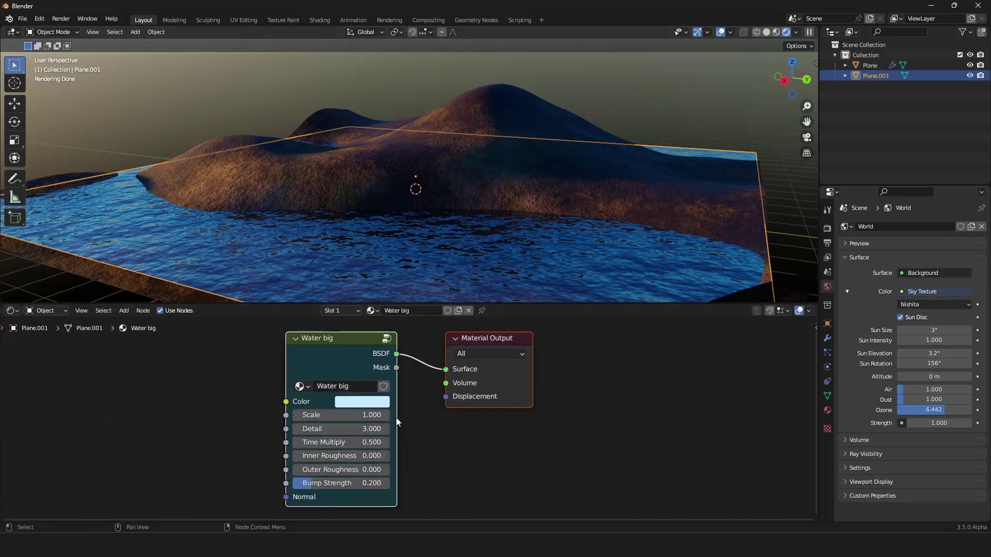
Set the Water big node's scale to 3 and its bump strength to about 0.052.
left_click(336, 416)
type("1.5")
key("Return")
left_click(335, 416)
type("3")
key("Return")
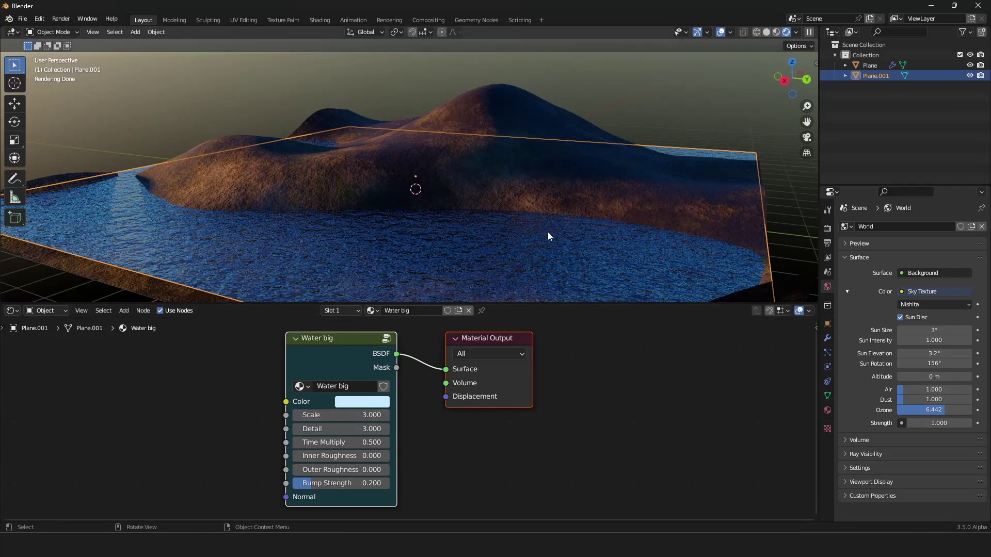
middle_click_drag(376, 484, 407, 465)
left_click_drag(407, 465, 368, 464, "shift")
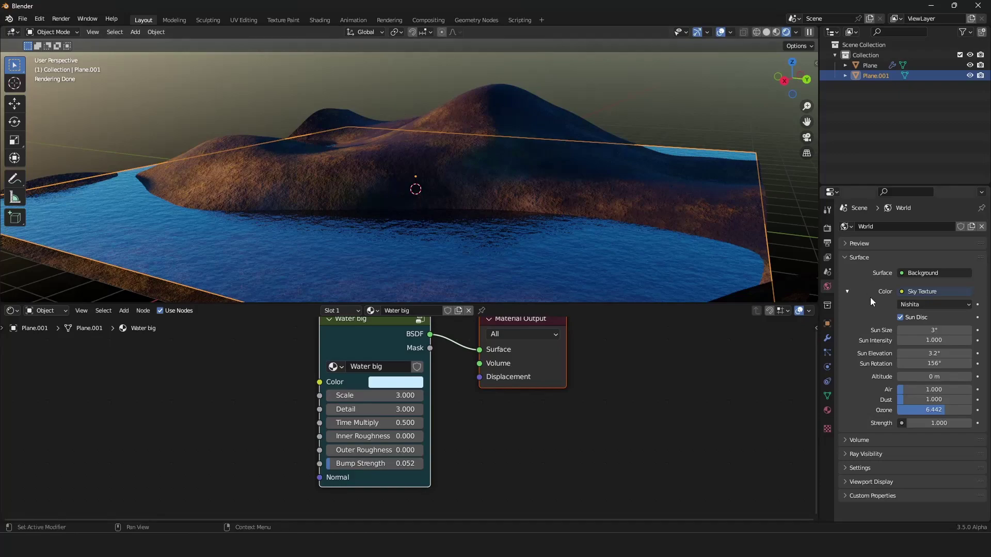
Set the Sky Texture's ozone to about 3.381 and sun elevation to 5.6°, and hide the viewport overlays.
mouse_move(934, 408)
left_mouse_down()
mouse_move(910, 407)
mouse_move(922, 410)
left_mouse_up()
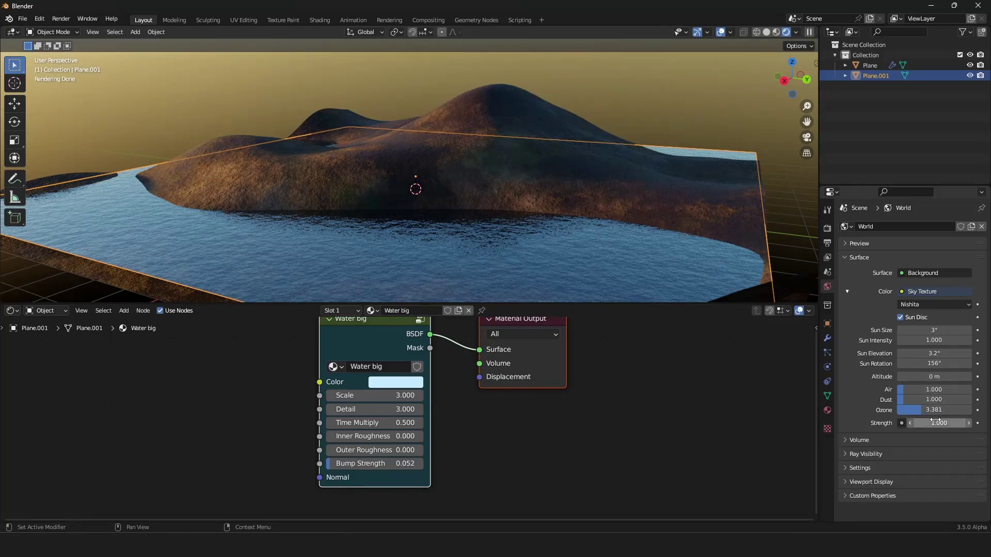
left_click_drag(929, 354, 943, 354)
mouse_move(504, 211)
middle_mouse_down()
mouse_move(505, 224)
mouse_move(509, 215)
middle_mouse_up()
left_click(721, 32)
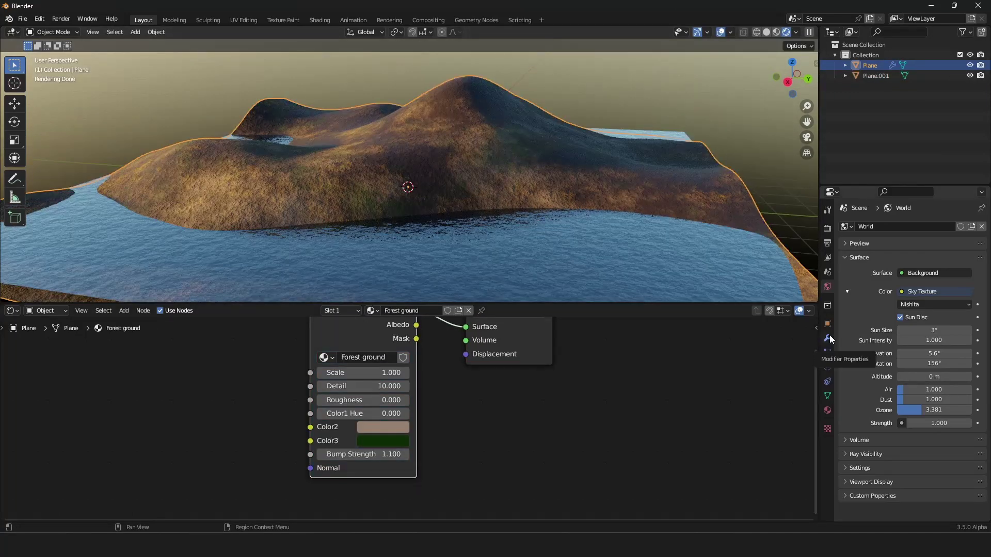
Apply the Geometry Nodes modifier on the terrain plane.
left_click(828, 337)
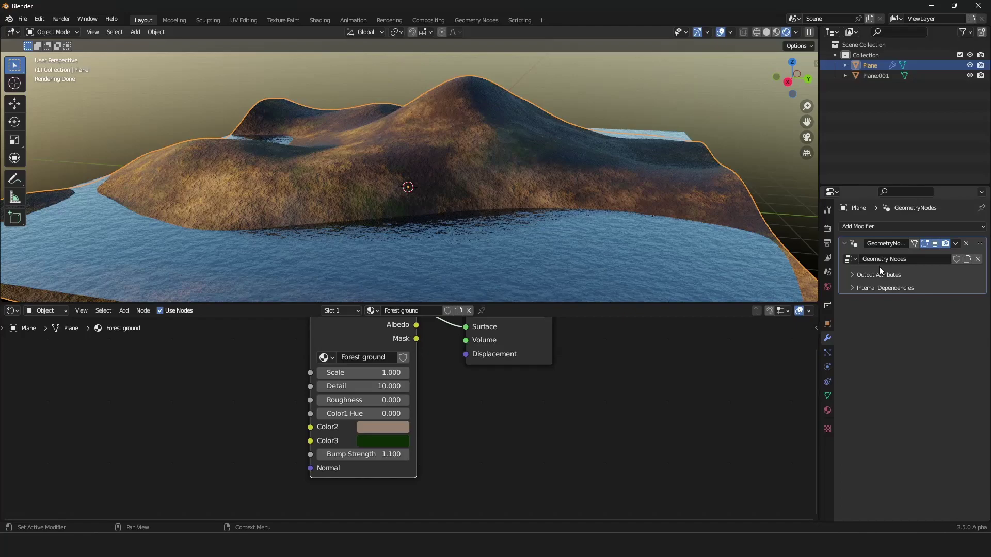
left_click(956, 244)
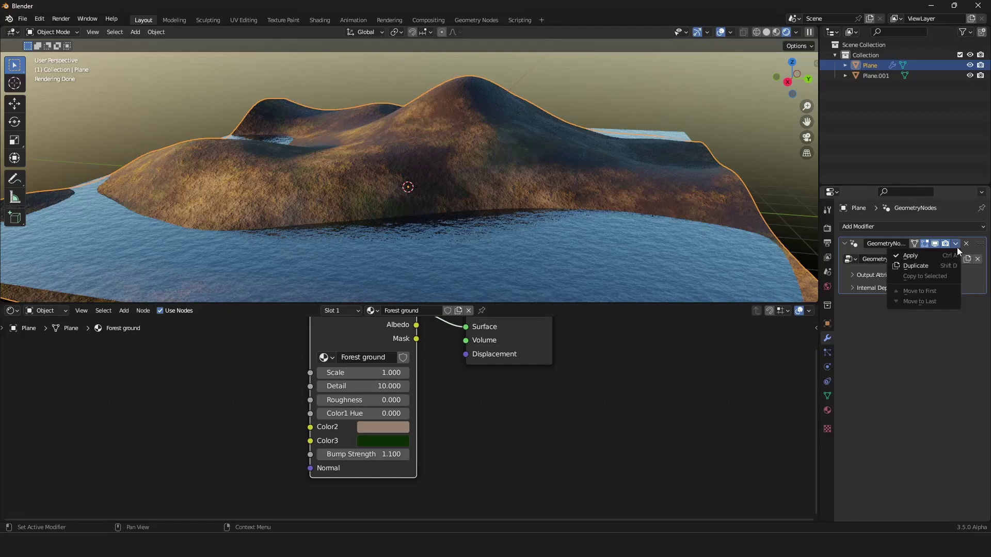
left_click(921, 255)
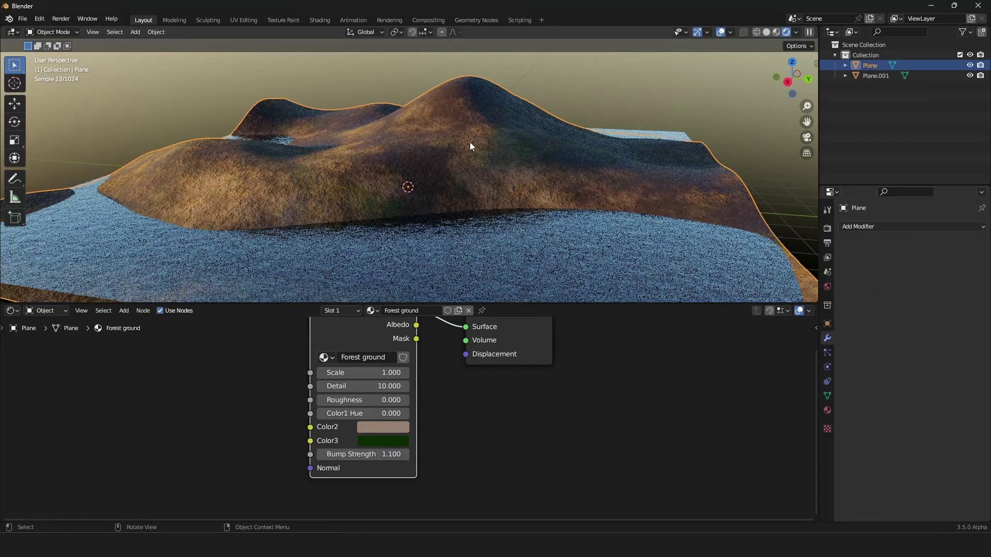
mouse_move(472, 141)
middle_mouse_down()
mouse_move(549, 165)
mouse_move(456, 141)
middle_mouse_up()
scroll(456, 141, "up", 5)
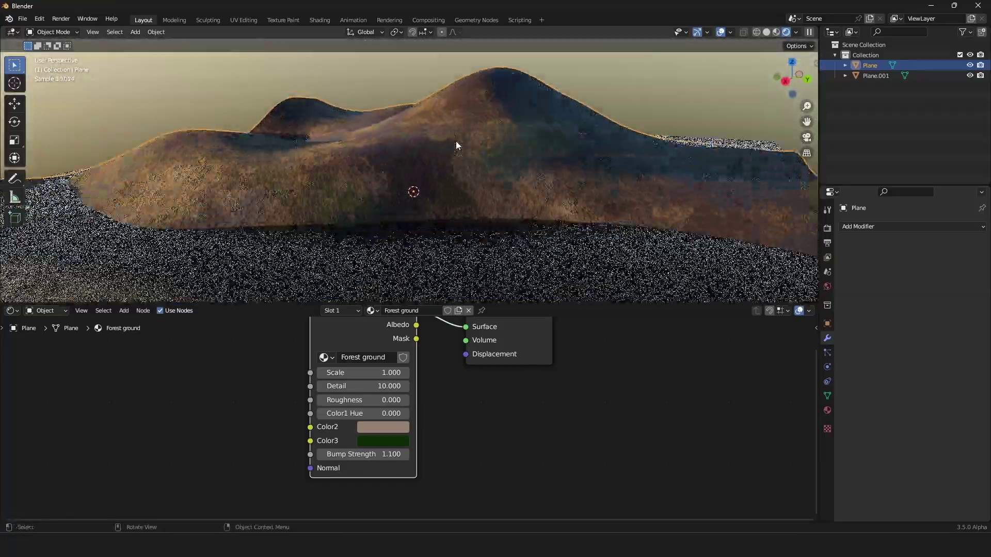
scroll(474, 155, "down", 3)
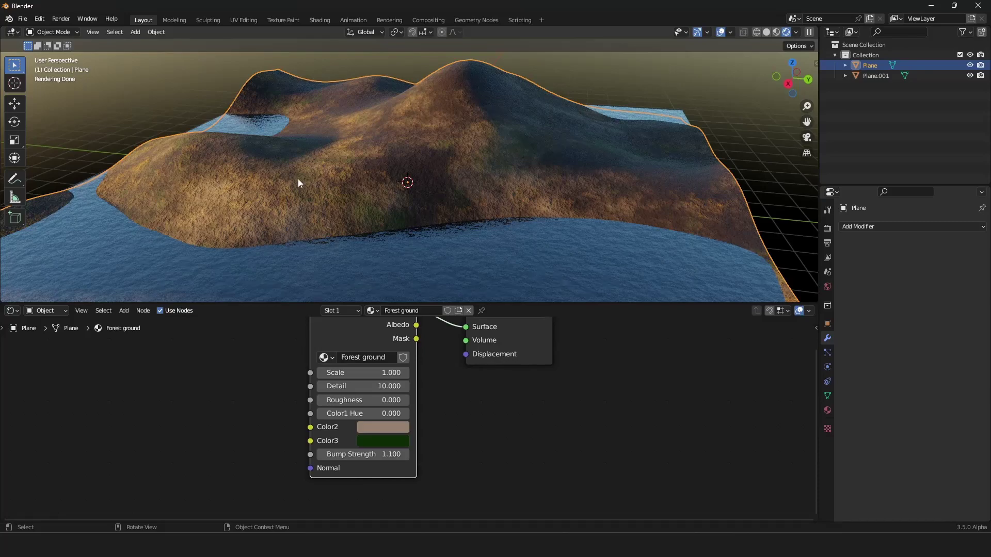
middle_click_drag(545, 195, 447, 175)
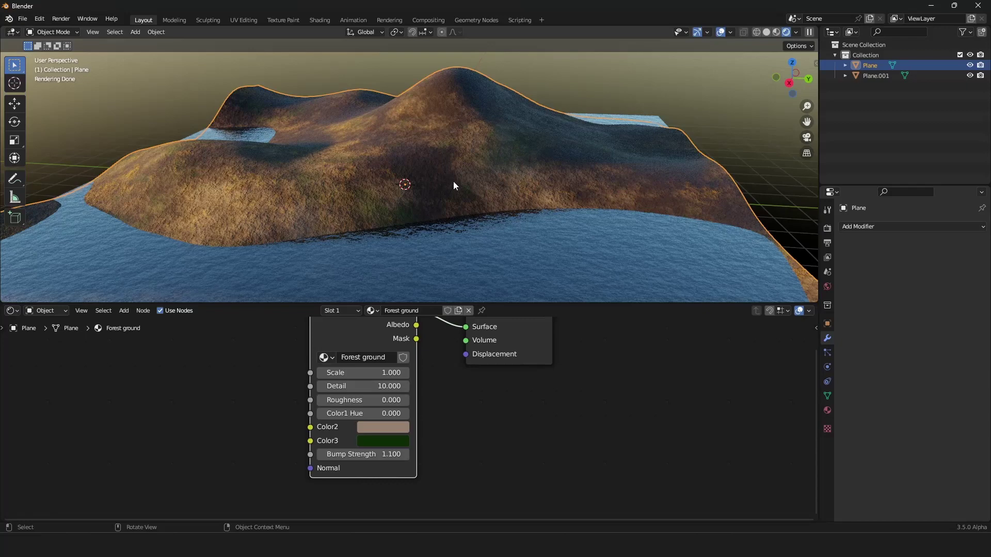
Show the Geometry Node Editor for the terrain plane and create a new geometry node tree.
left_click(10, 310)
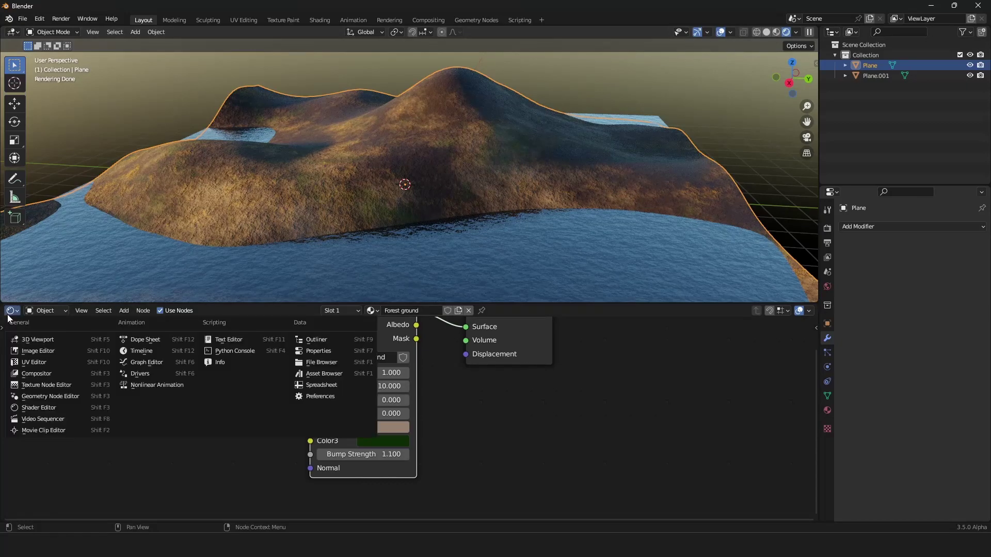
left_click(38, 398)
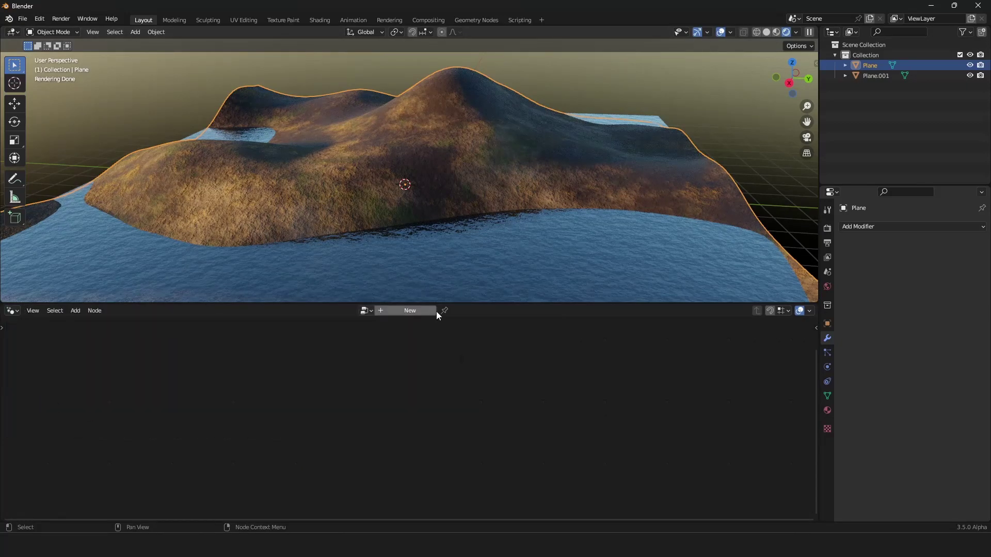
left_click(410, 311)
key("a")
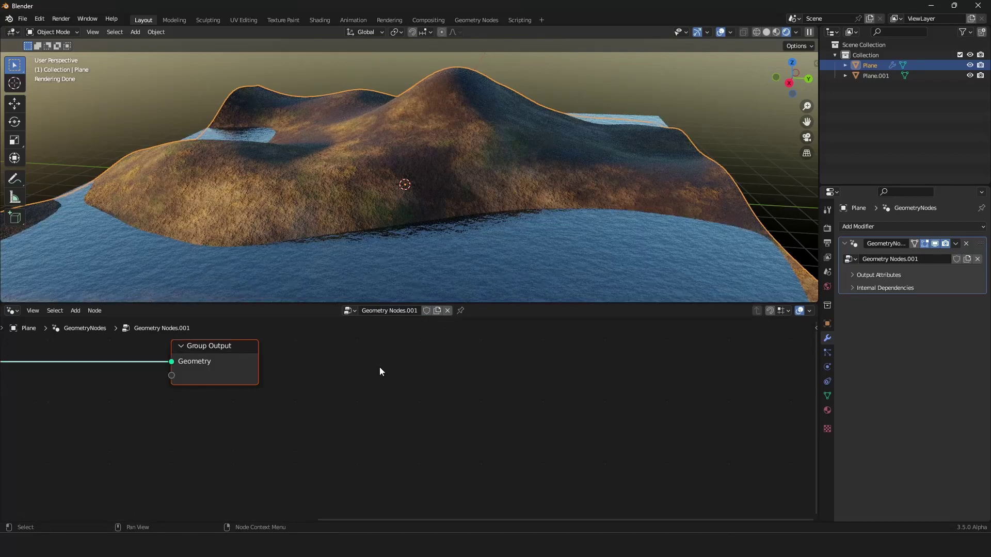
Spread the Group Input and Group Output nodes far apart to make room for new nodes.
key("Home")
scroll(379, 367, "down", 3)
left_click_drag(276, 435, 117, 424)
left_click_drag(567, 421, 760, 420)
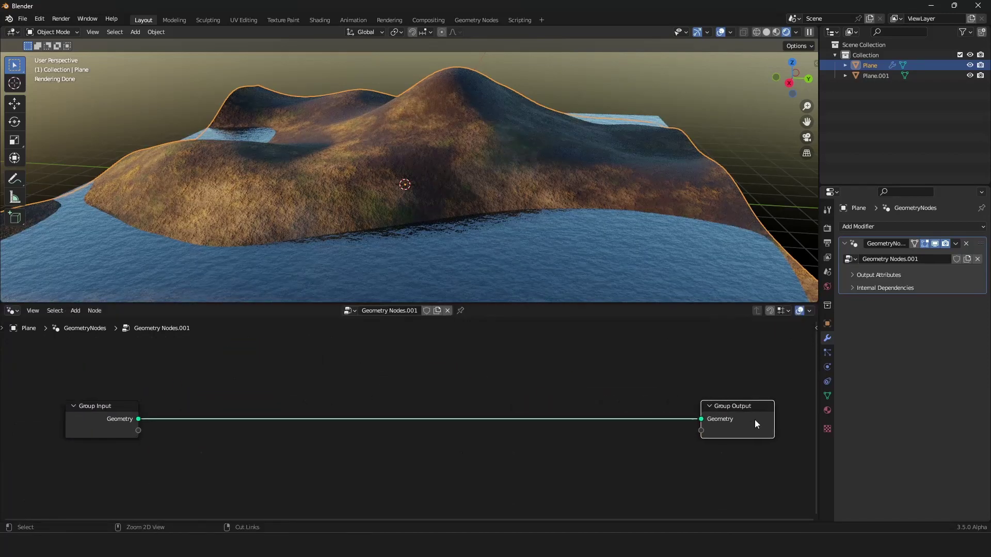
middle_click_drag(630, 363, 618, 357)
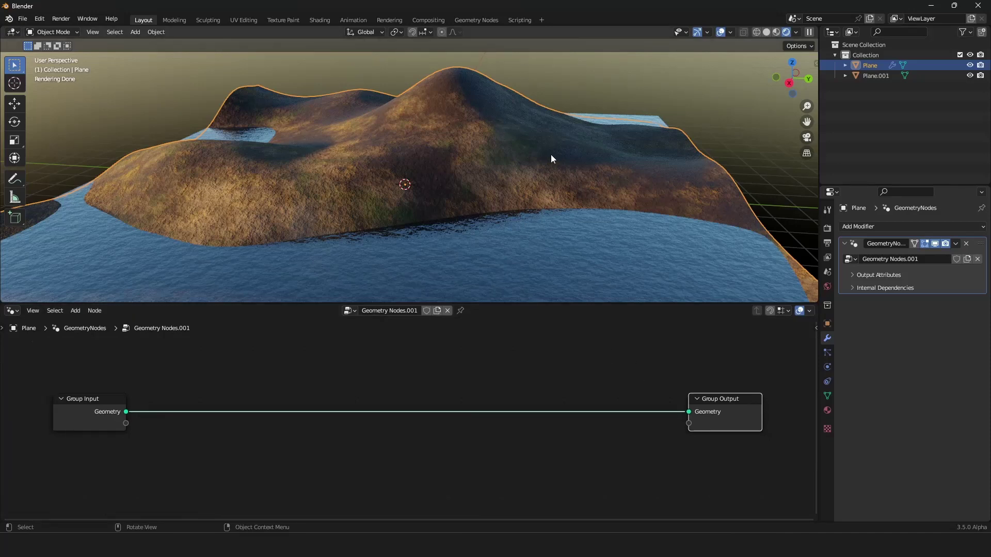
mouse_move(441, 391)
middle_mouse_down()
mouse_move(420, 376)
mouse_move(452, 384)
middle_mouse_up()
Insert a Distribute Points on Faces node on the link between Group Input and Group Output.
scroll(420, 377, "up", 1)
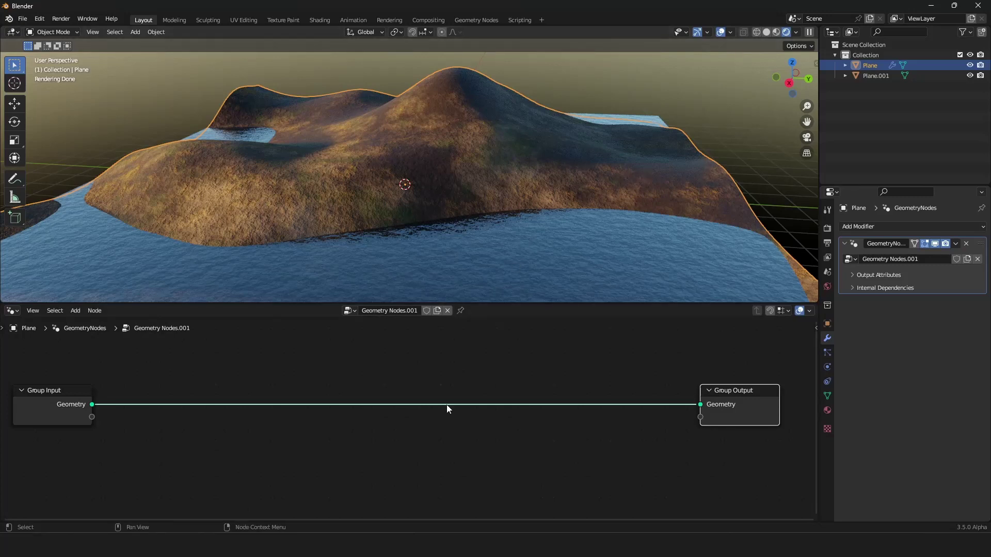
scroll(407, 415, "down", 2)
scroll(411, 417, "up", 2)
key("shift+a")
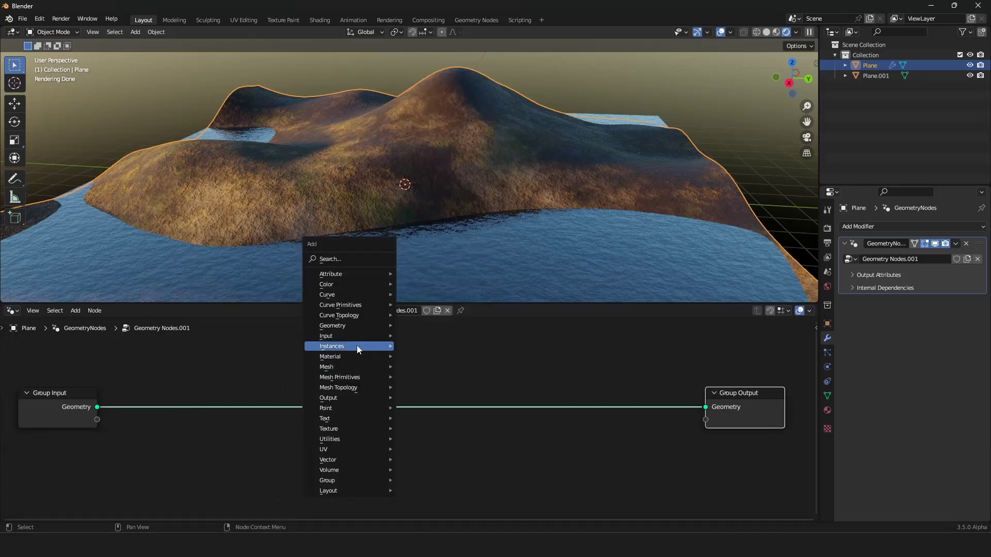
mouse_move(346, 407)
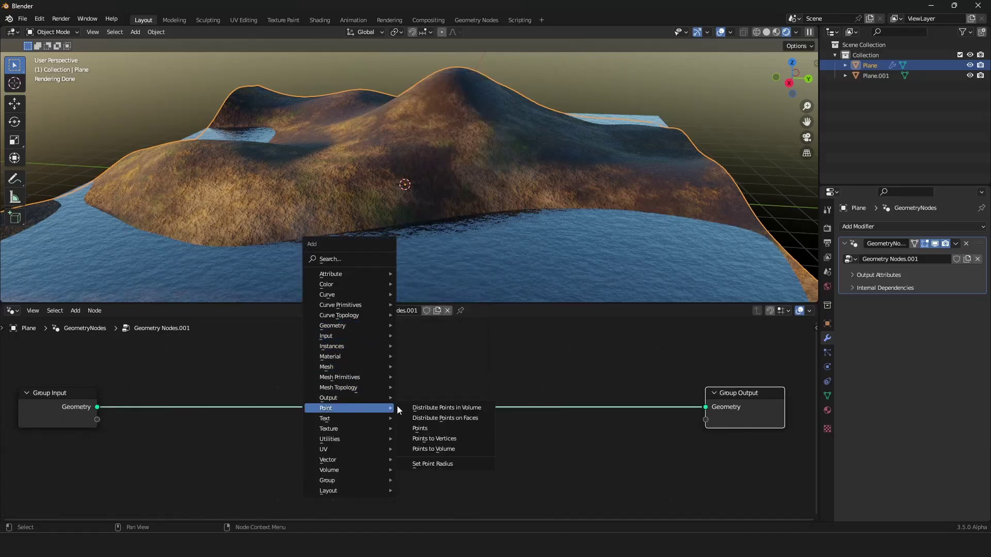
mouse_move(391, 418)
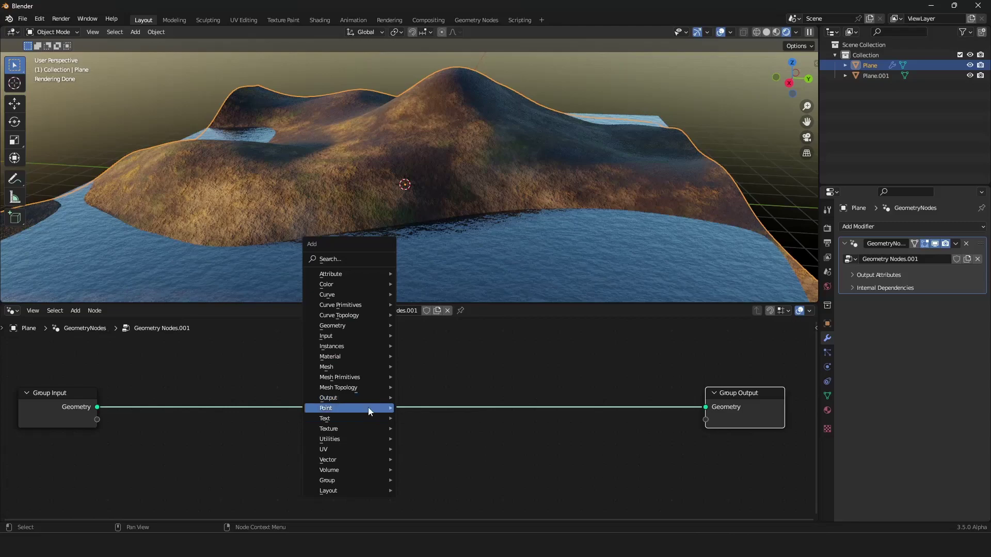
left_click(448, 419)
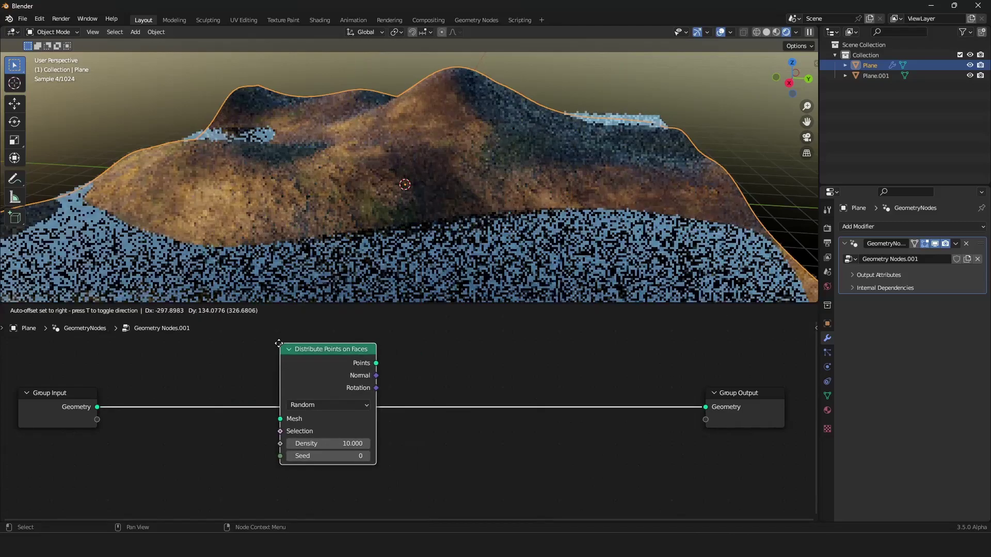
left_click(382, 403)
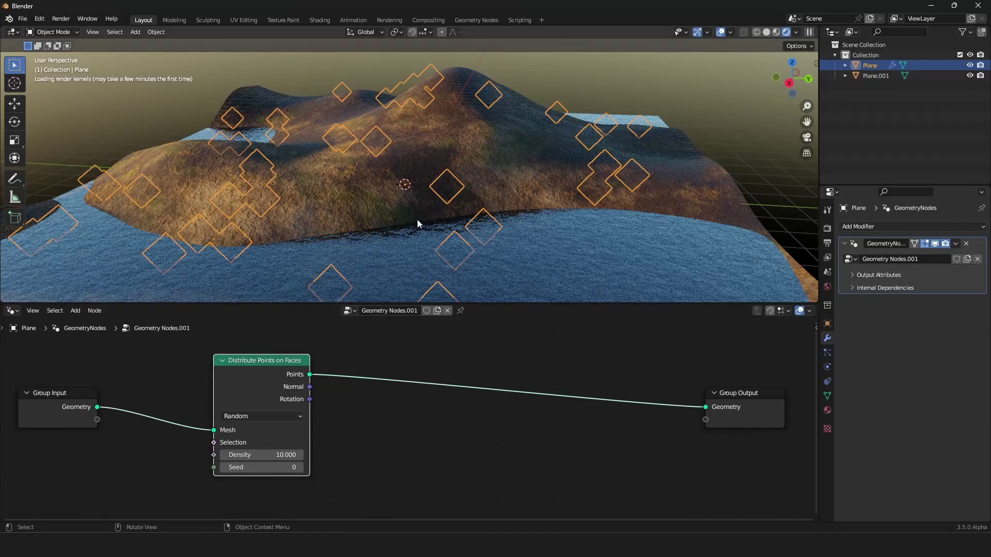
middle_click_drag(370, 409, 354, 398)
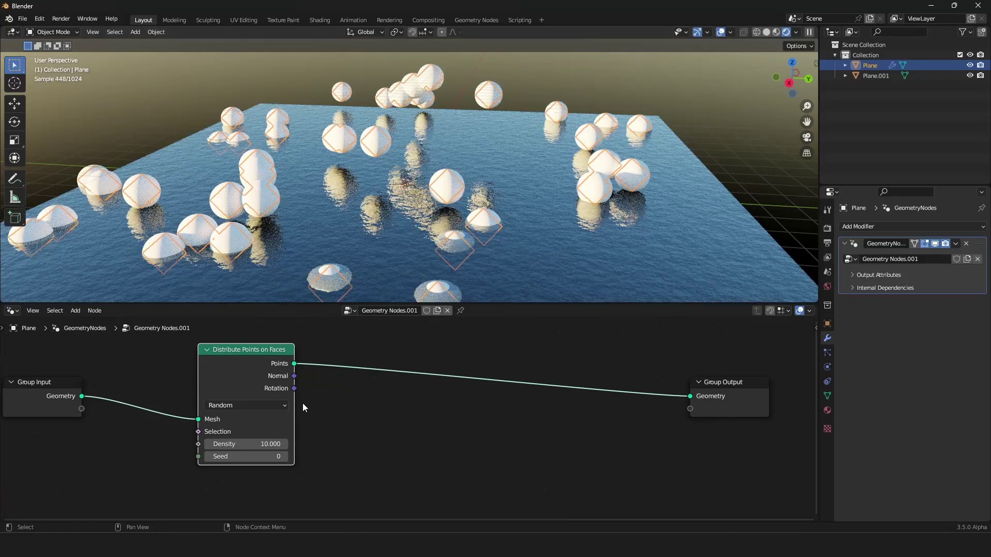
Set the point distribution density to about 228.1 and move the Distribute Points on Faces node lower.
left_click_drag(248, 444, 323, 444)
left_click_drag(258, 375, 288, 408)
scroll(408, 403, "down", 2)
middle_click_drag(403, 396, 366, 399)
scroll(369, 401, "up", 1)
Add a Join Geometry node before Group Output and link the Group Input geometry into it alongside the points.
key("shift+a")
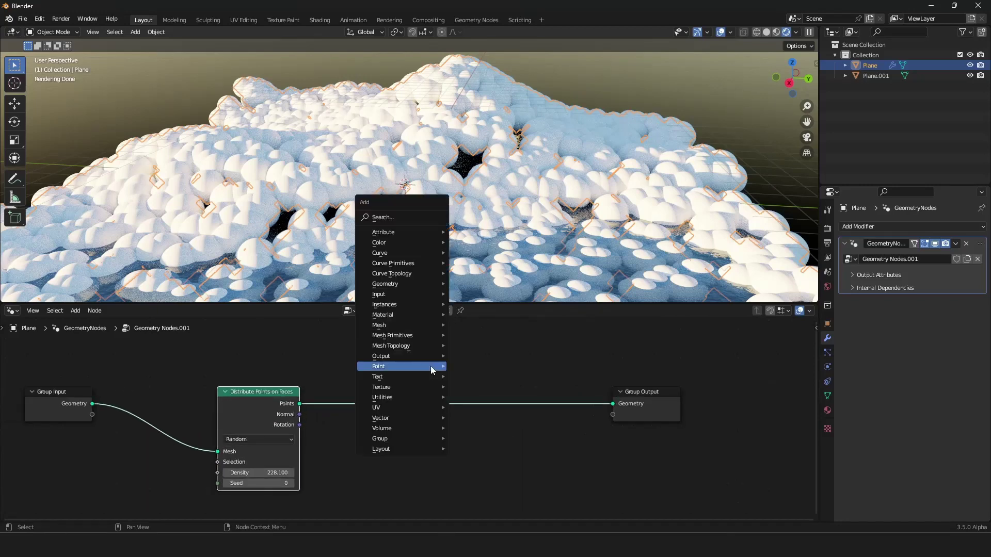
left_click(426, 217)
type("join")
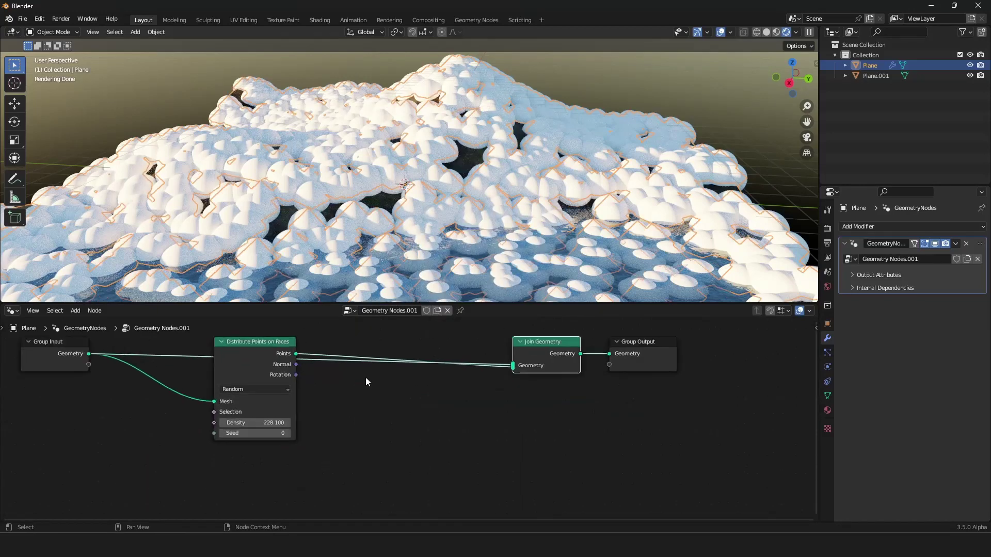
left_click_drag(265, 355, 181, 346)
Insert an Instance on Points node between Distribute Points on Faces and Join Geometry.
key("shift+a")
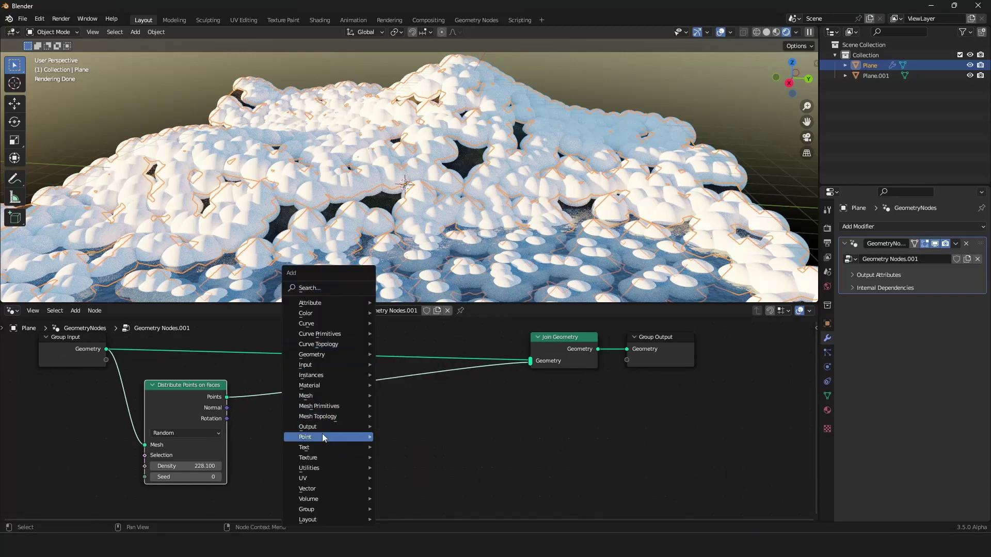
mouse_move(338, 376)
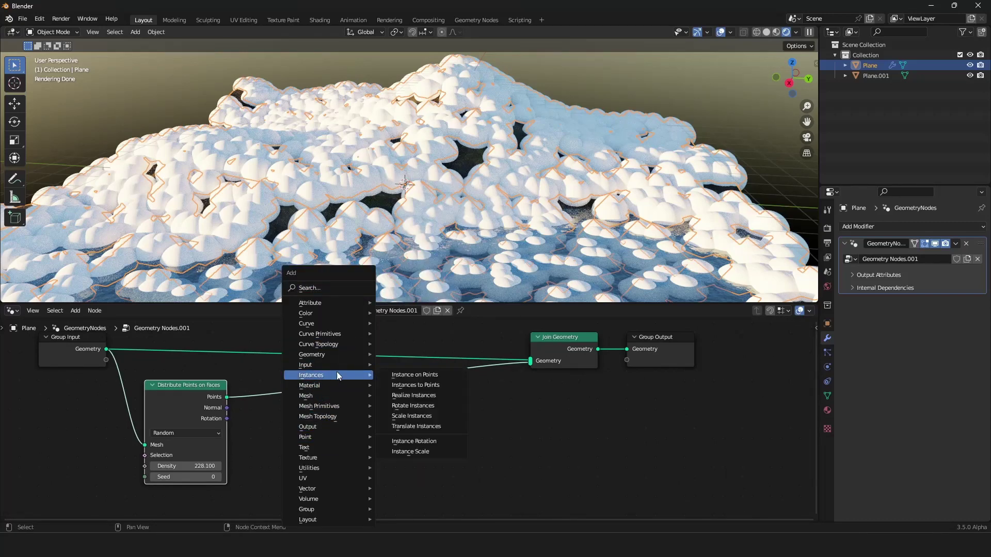
left_click(414, 375)
left_click(399, 381)
scroll(399, 381, "down", 2)
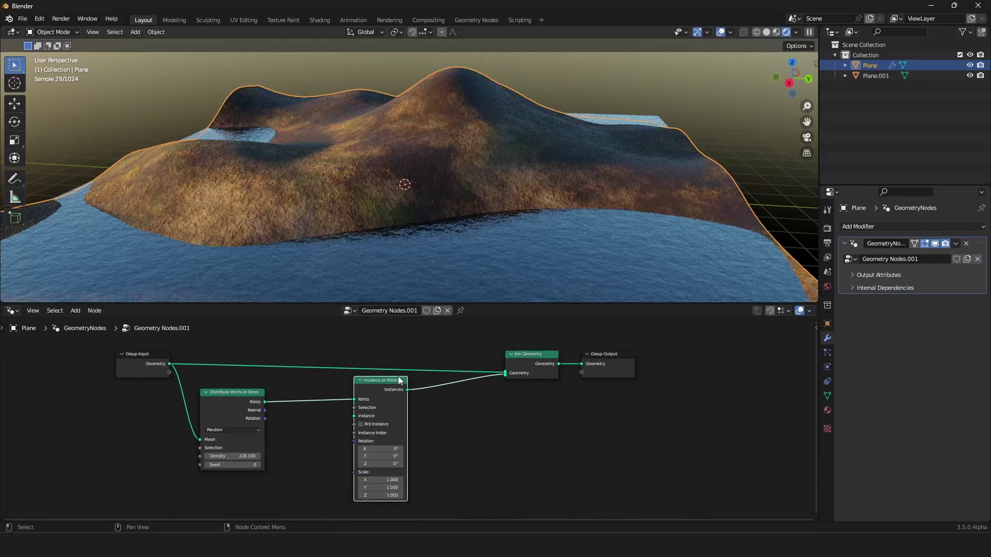
key("KP_Decimal")
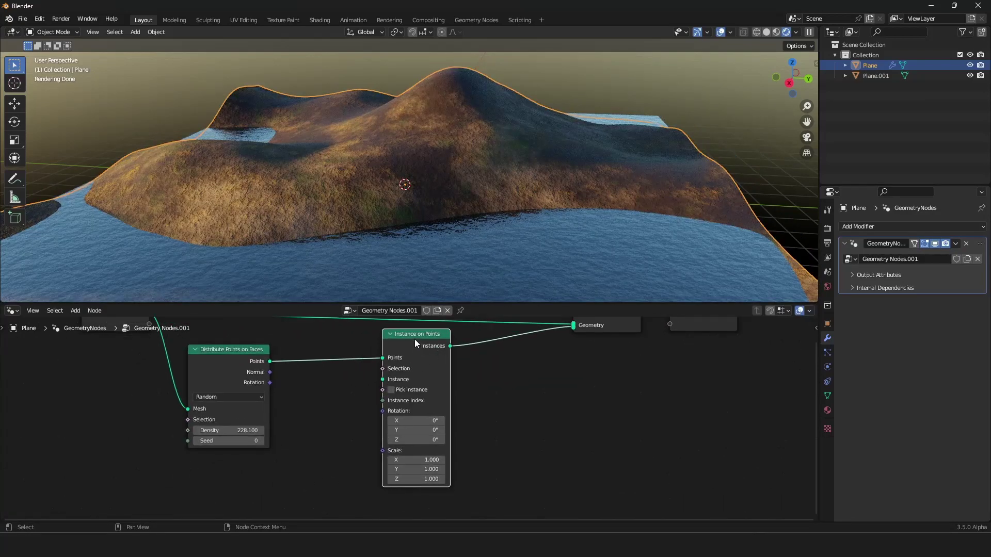
Mute the Instance on Points node and set the point distribution density to about 135.2.
key("m")
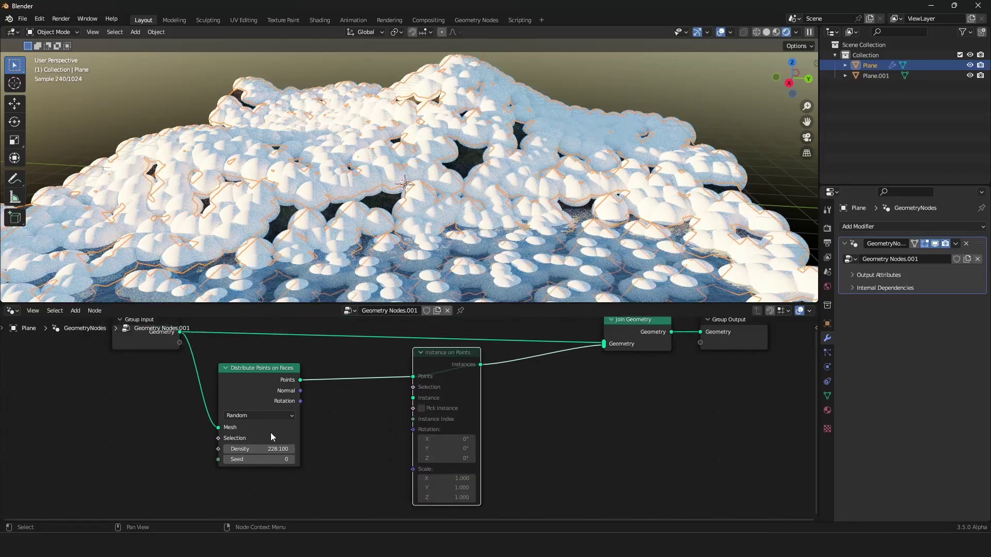
mouse_move(262, 446)
left_mouse_down()
mouse_move(232, 447)
mouse_move(268, 443)
left_mouse_up()
scroll(578, 160, "down", 4)
middle_click_drag(578, 160, 589, 185)
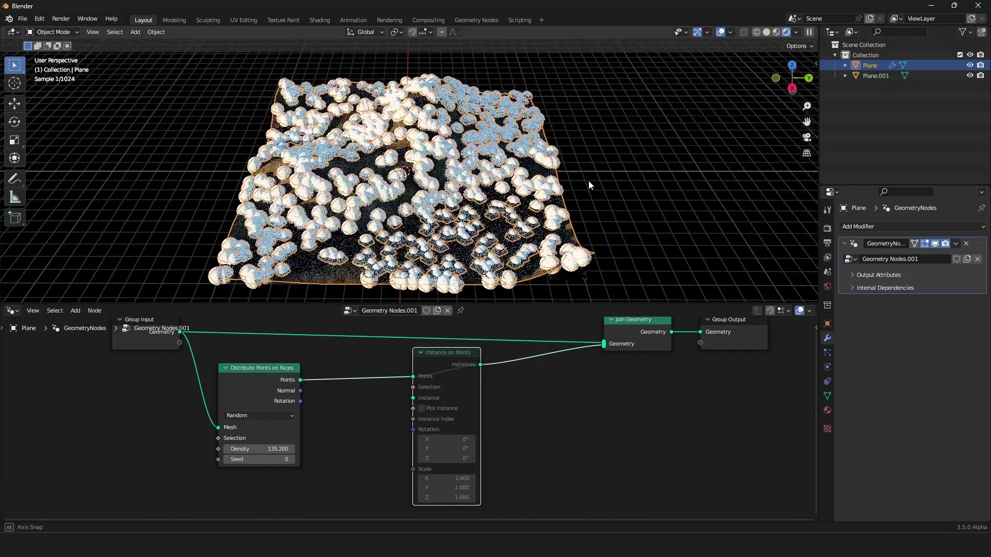
scroll(590, 184, "up", 3)
middle_click_drag(443, 155, 443, 175)
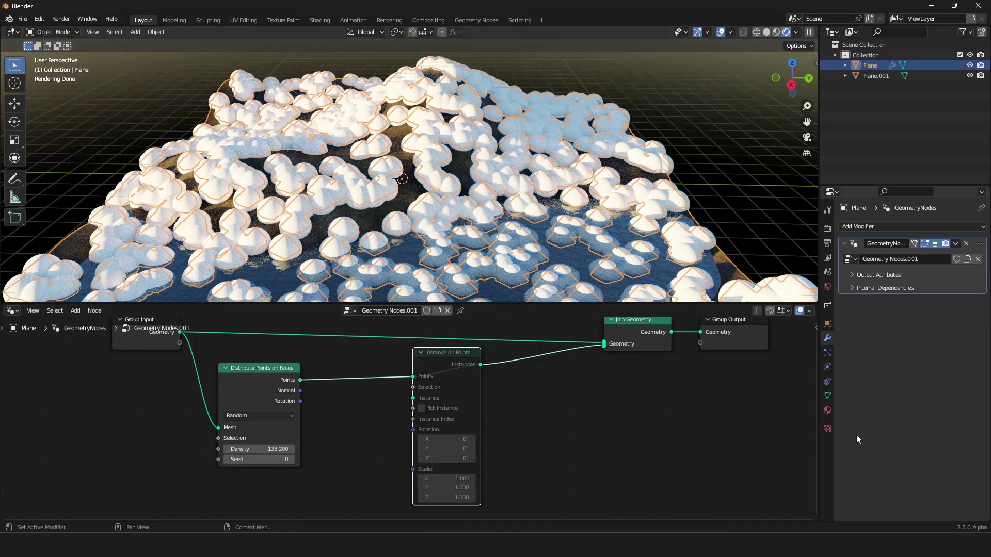
Add a vertex group named Apple to the terrain plane.
left_click(828, 396)
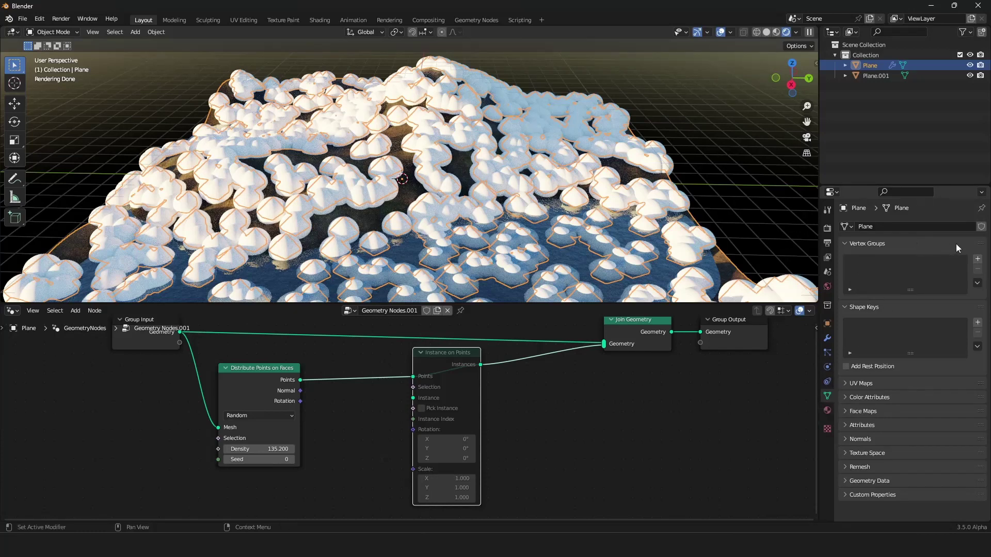
left_click(979, 262)
double_click(866, 262)
type("Apple")
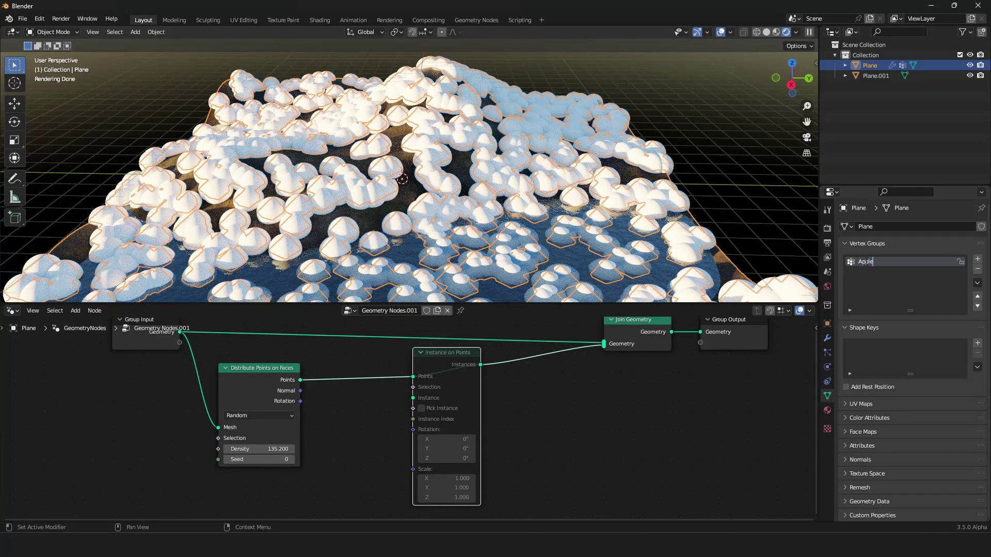
key("Return")
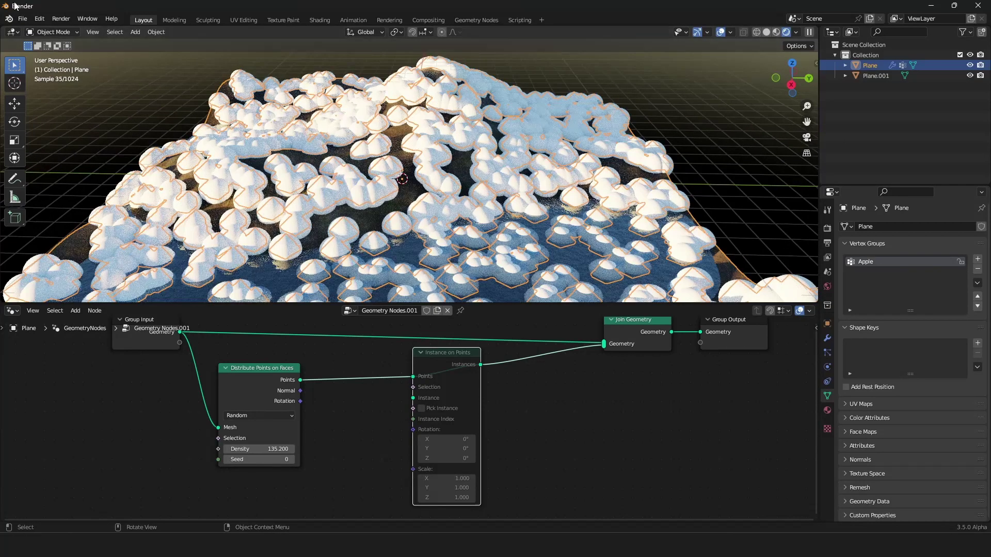
In Weight Paint mode, paint a broad band of weight 1.000 across the hillside above the shoreline, and return to Object Mode.
left_click(51, 32)
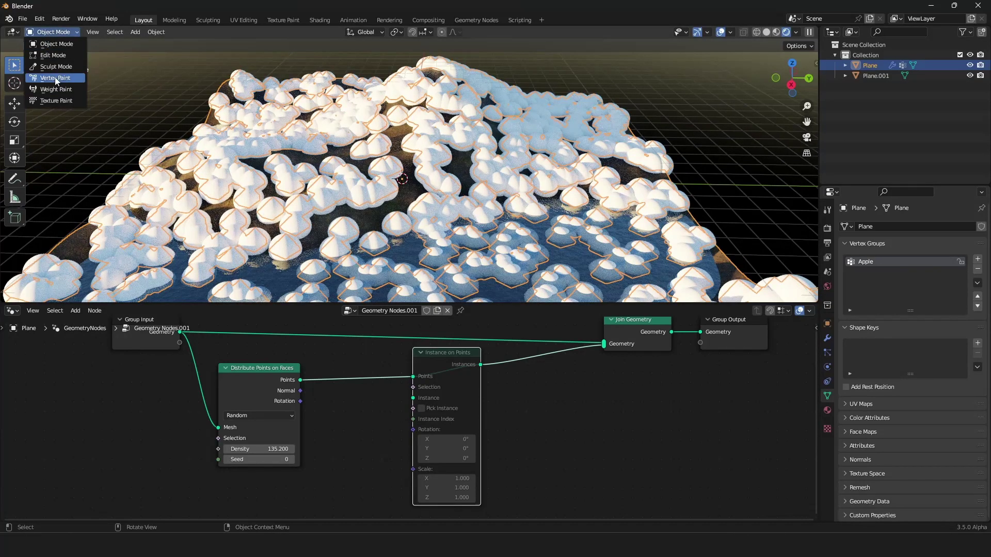
left_click(54, 88)
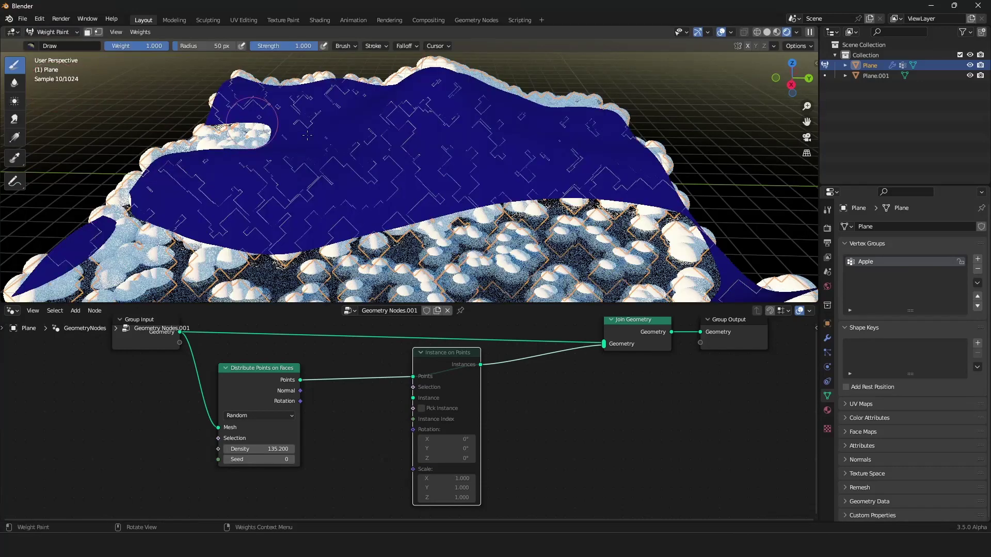
middle_click_drag(439, 108, 443, 125)
scroll(444, 126, "up", 2)
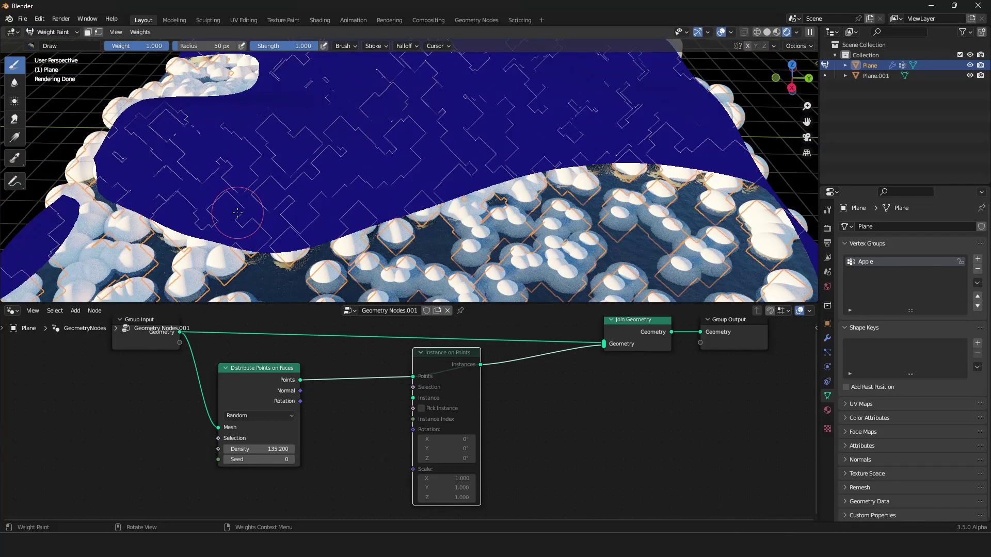
mouse_move(189, 196)
left_mouse_down()
mouse_move(284, 195)
mouse_move(413, 150)
mouse_move(491, 137)
mouse_move(655, 135)
left_mouse_up()
mouse_move(527, 140)
left_mouse_down()
mouse_move(233, 178)
mouse_move(631, 132)
mouse_move(413, 132)
left_mouse_up()
scroll(413, 131, "down", 2)
middle_click_drag(416, 130, 416, 96)
scroll(416, 95, "up", 2)
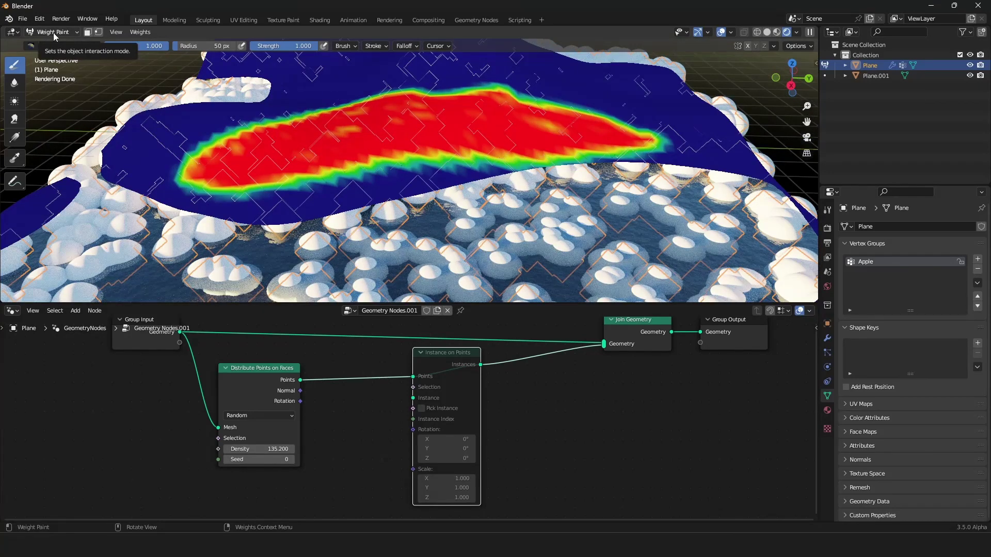
left_click(54, 33)
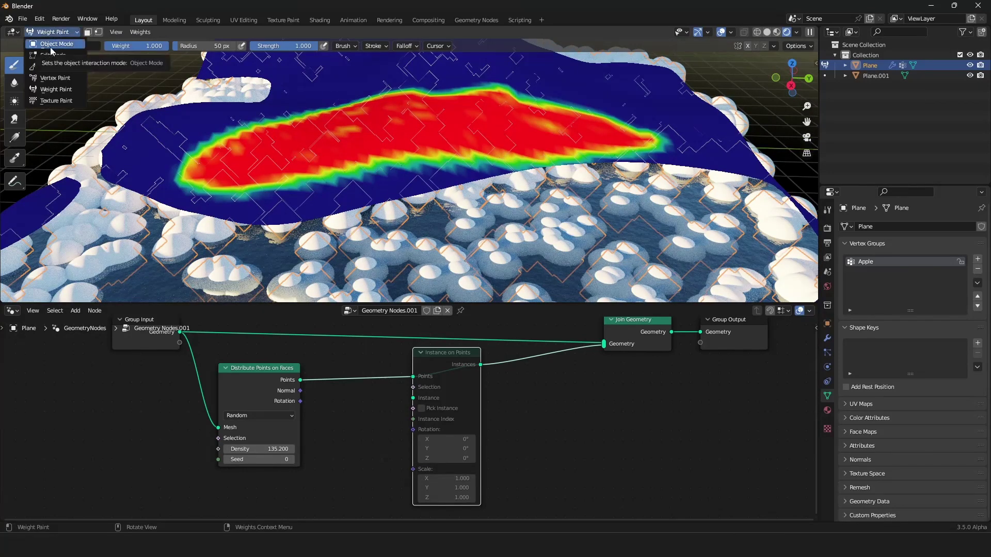
left_click(52, 45)
Move the Distribute Points on Faces node close beside the Instance on Points node.
middle_click_drag(258, 134, 409, 163)
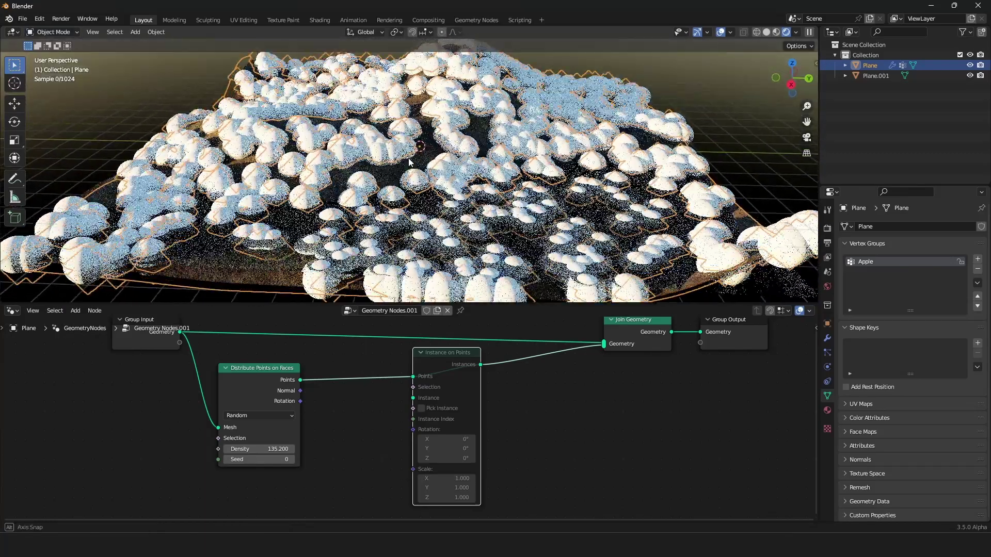
scroll(372, 408, "down", 2)
scroll(335, 410, "up", 1)
left_click_drag(310, 399, 398, 405)
scroll(409, 417, "up", 1)
left_click_drag(372, 476, 346, 476)
key("Escape")
scroll(429, 391, "down", 2)
middle_click_drag(430, 388, 421, 383)
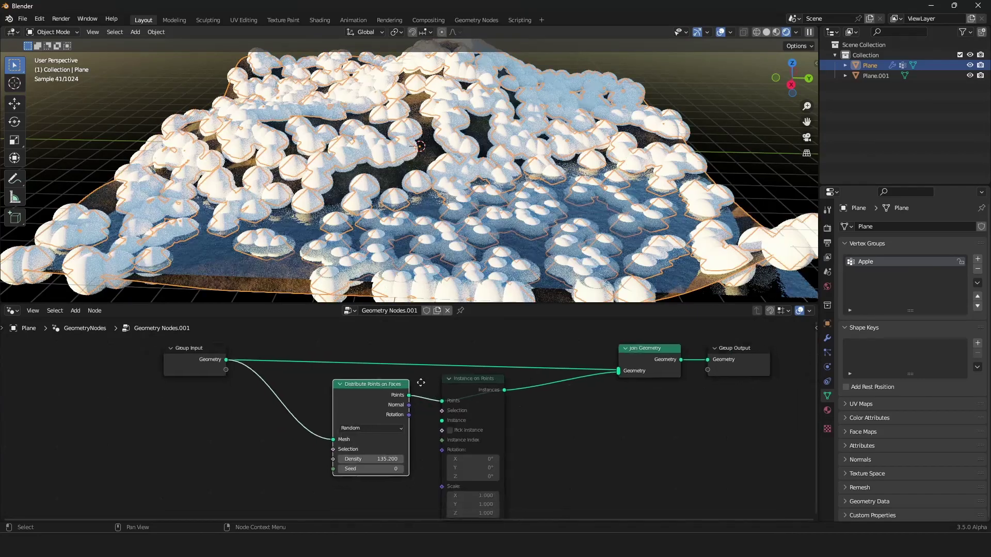
Expose the point density as a group input by linking the empty Group Input socket to Density on Distribute Points on Faces.
scroll(421, 383, "up", 2)
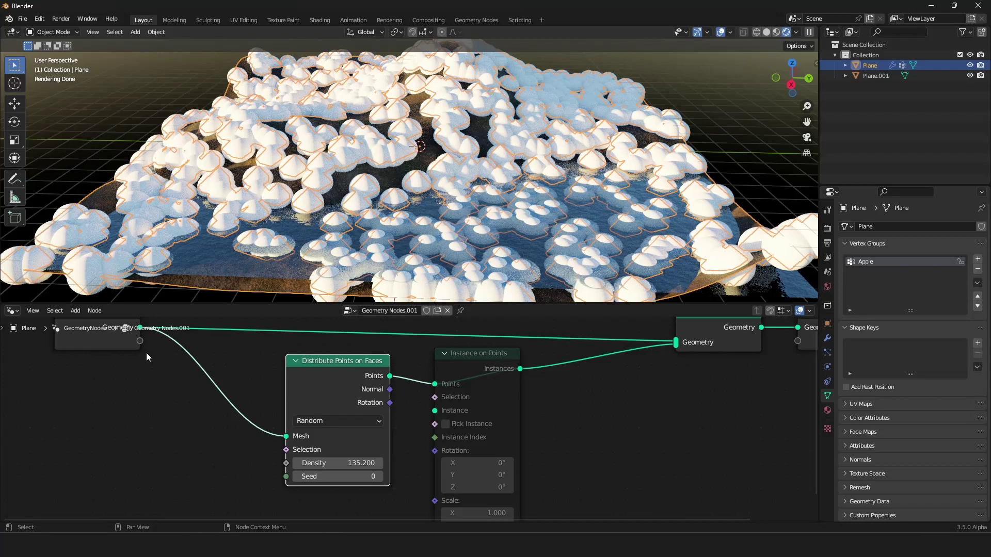
middle_click_drag(158, 349, 174, 358)
left_click_drag(155, 350, 302, 470)
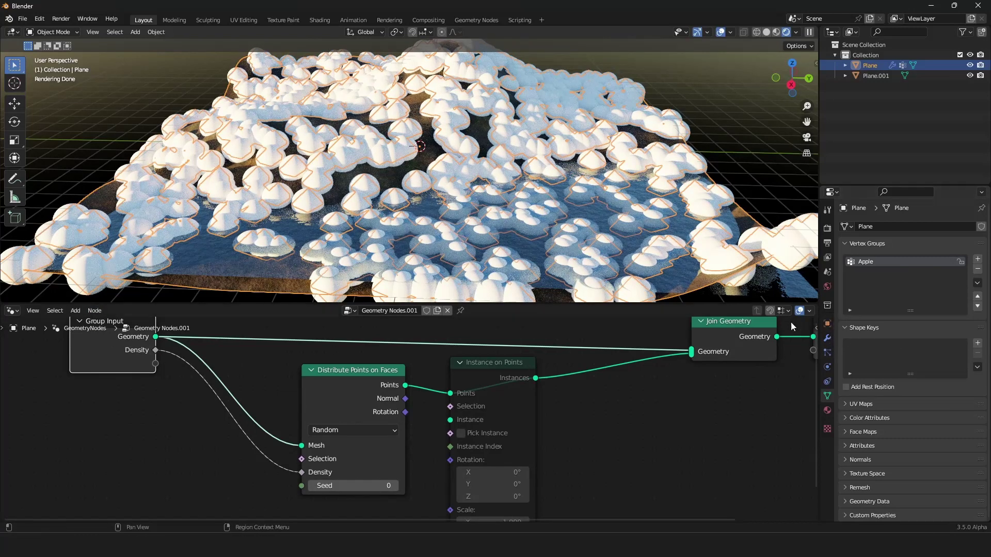
Switch the Geometry Nodes modifier's Density to attribute input and assign the Apple vertex group to it.
left_click(826, 341)
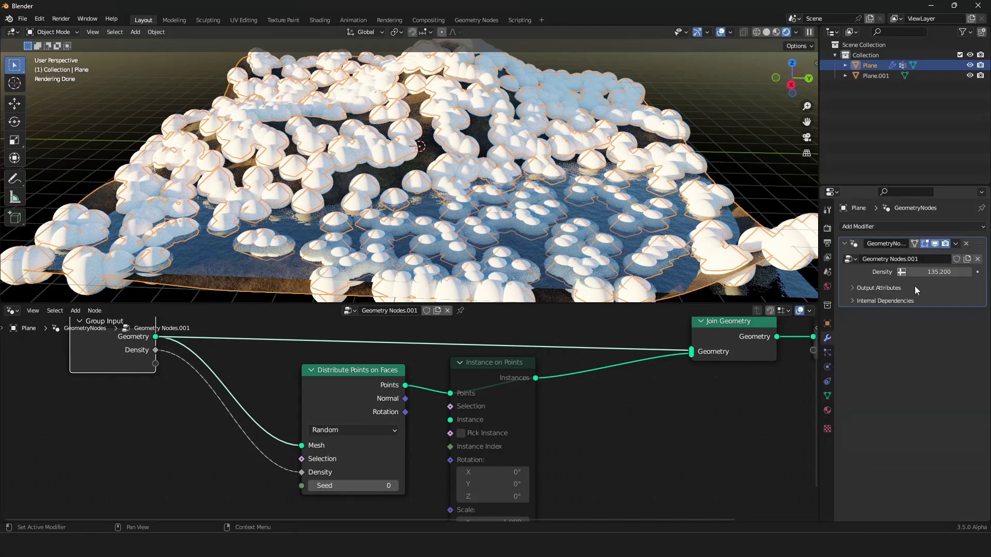
left_click_drag(934, 272, 910, 272)
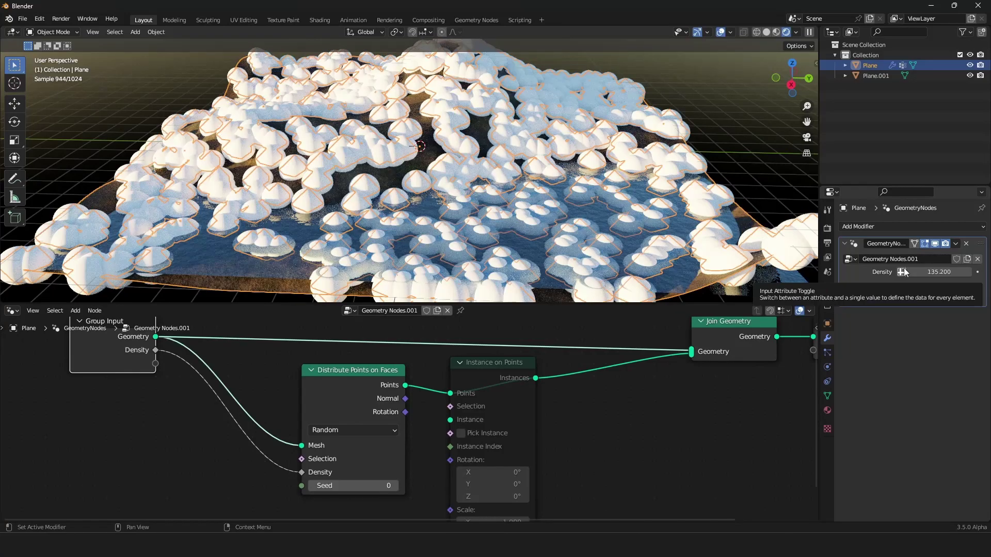
left_click_drag(904, 273, 925, 274)
right_click(930, 274)
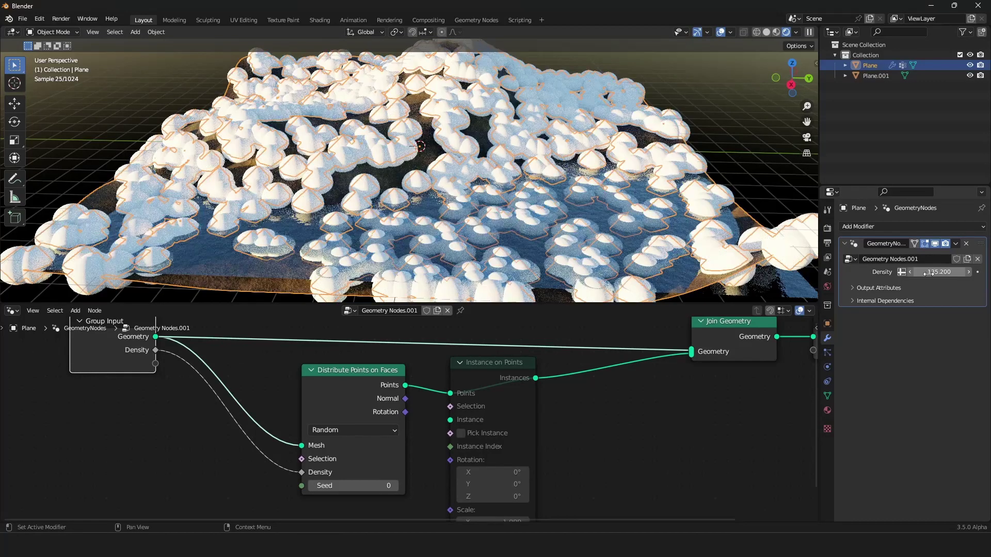
left_click(902, 272)
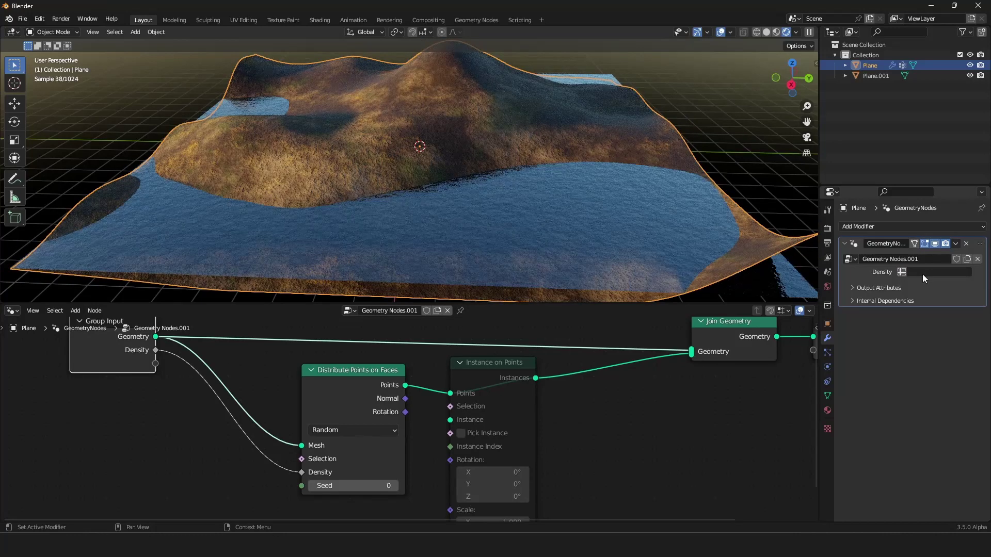
left_click(923, 275)
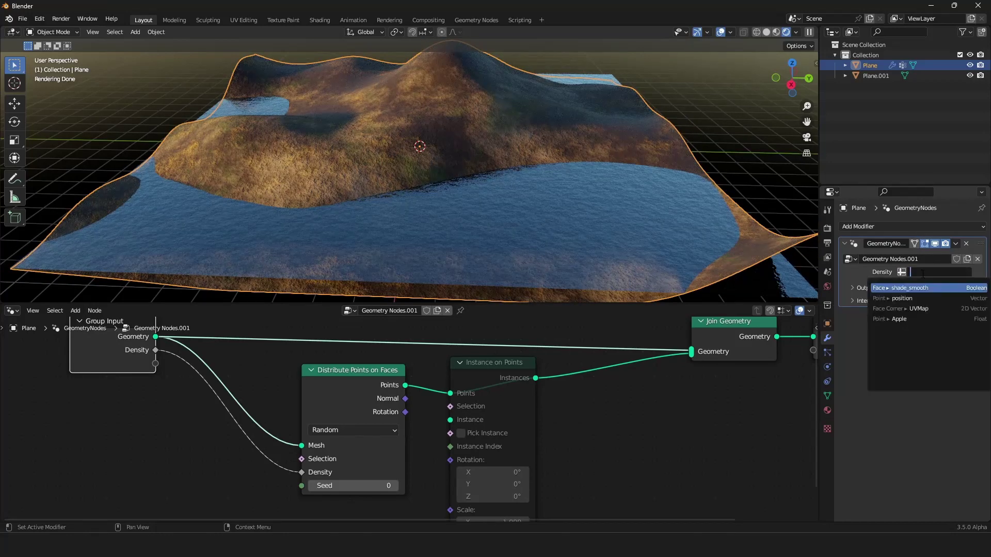
left_click(903, 320)
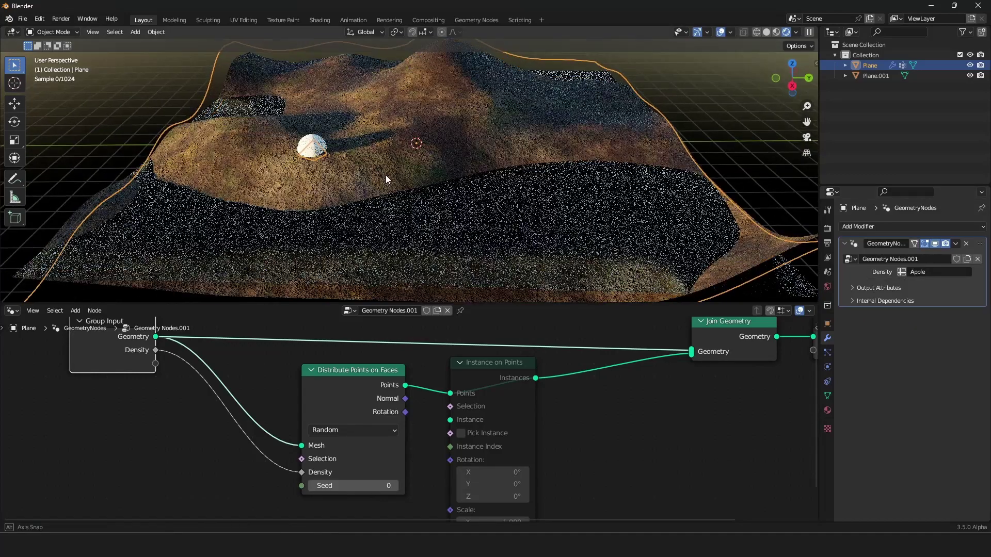
scroll(385, 177, "up", 4)
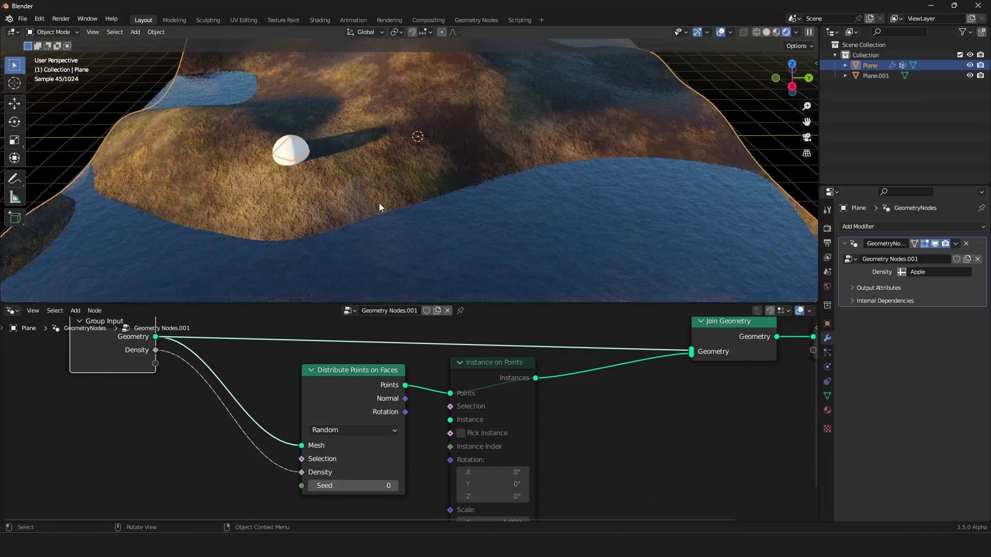
Insert a Math node on the link between the Group Input's Density and the Distribute Points on Faces density.
scroll(370, 387, "down", 2)
middle_click_drag(370, 387, 417, 371)
scroll(416, 371, "up", 1)
left_click_drag(207, 333, 159, 350)
middle_click_drag(509, 429, 538, 424)
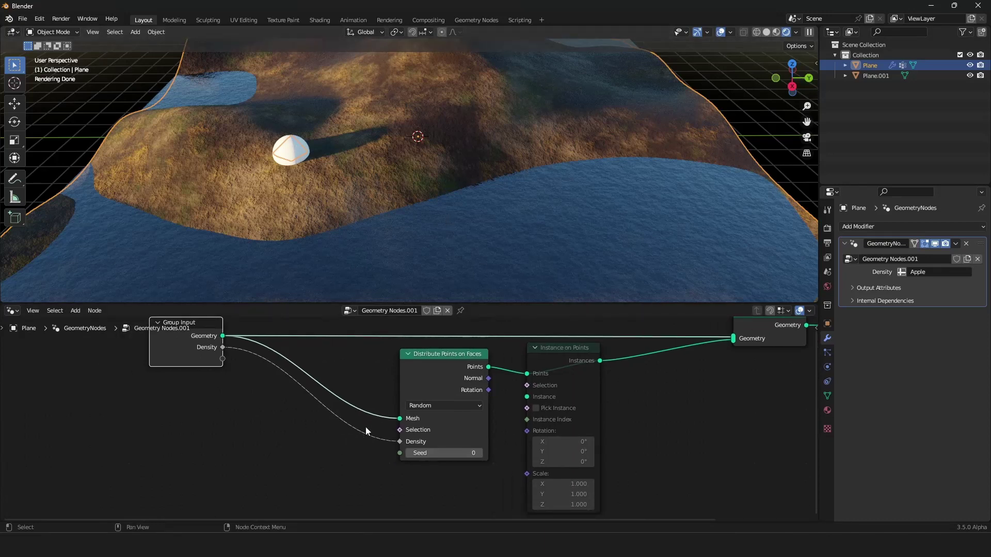
middle_click_drag(365, 427, 373, 423)
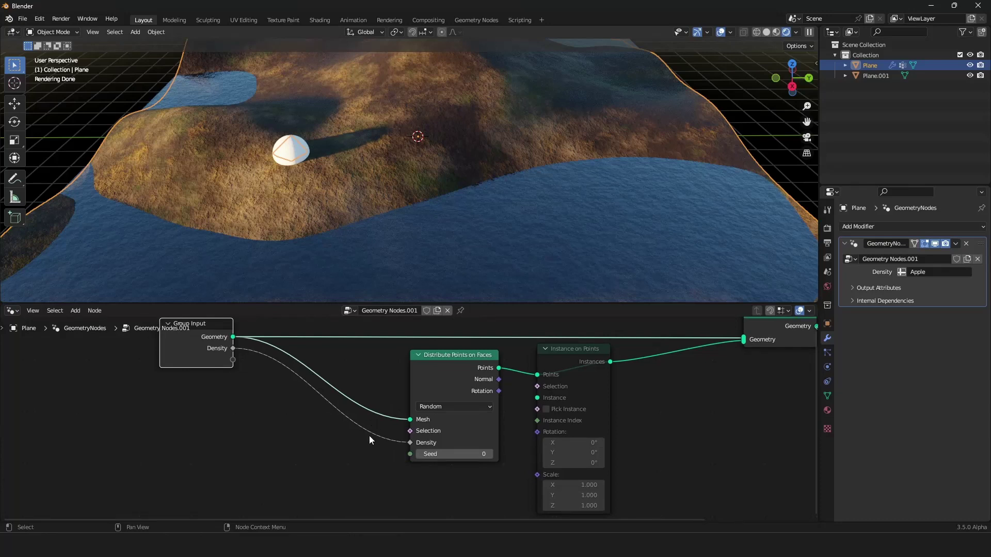
middle_click_drag(312, 420, 332, 422)
middle_click_drag(402, 364, 393, 362)
key("shift+a")
left_click(331, 265)
type("math")
key("Return")
Set the Math node's operation to Multiply and its multiplier value to 266.100.
left_click(342, 446)
left_click(342, 441)
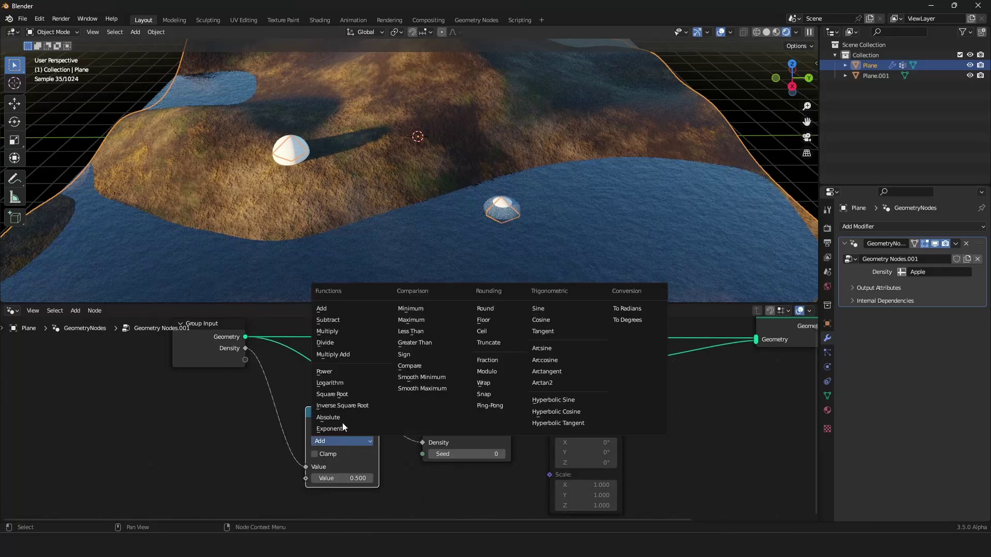
left_click(328, 334)
mouse_move(349, 480)
left_mouse_down()
mouse_move(444, 479)
mouse_move(399, 478)
left_mouse_up()
Compare the Apple weight map in Weight Paint mode with the instance distribution and return to Object Mode.
left_click(52, 32)
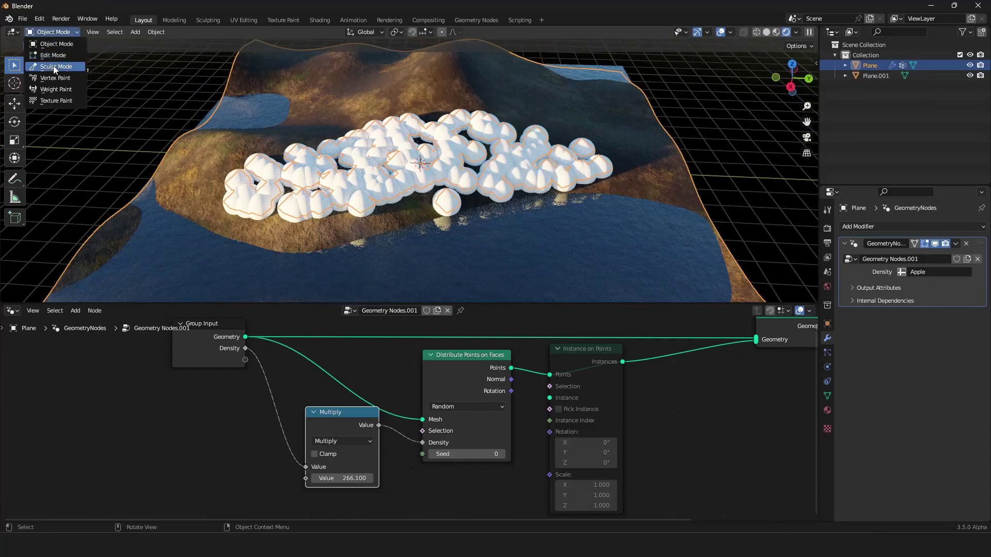
left_click(54, 89)
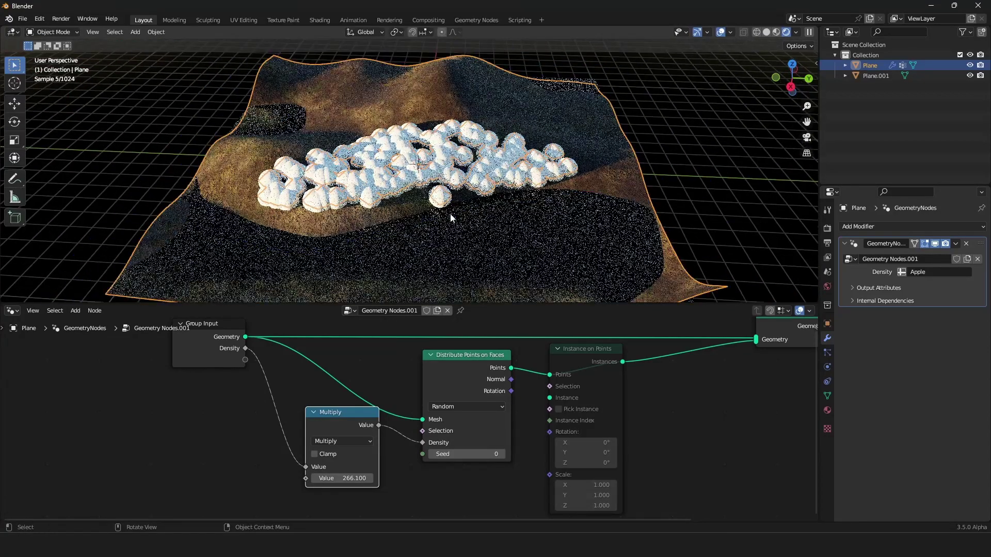
middle_click_drag(449, 217, 443, 210)
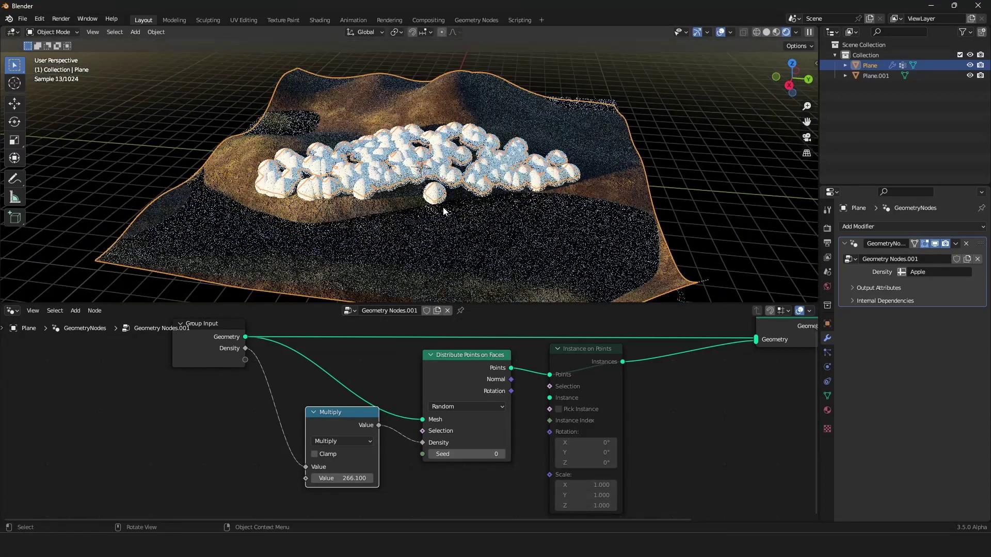
scroll(438, 181, "up", 2)
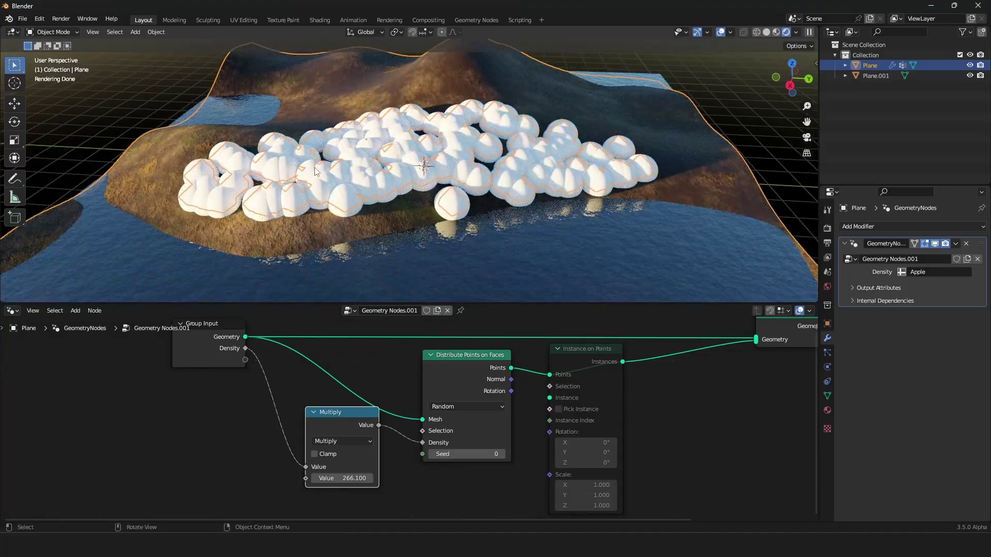
middle_click_drag(510, 209, 399, 194)
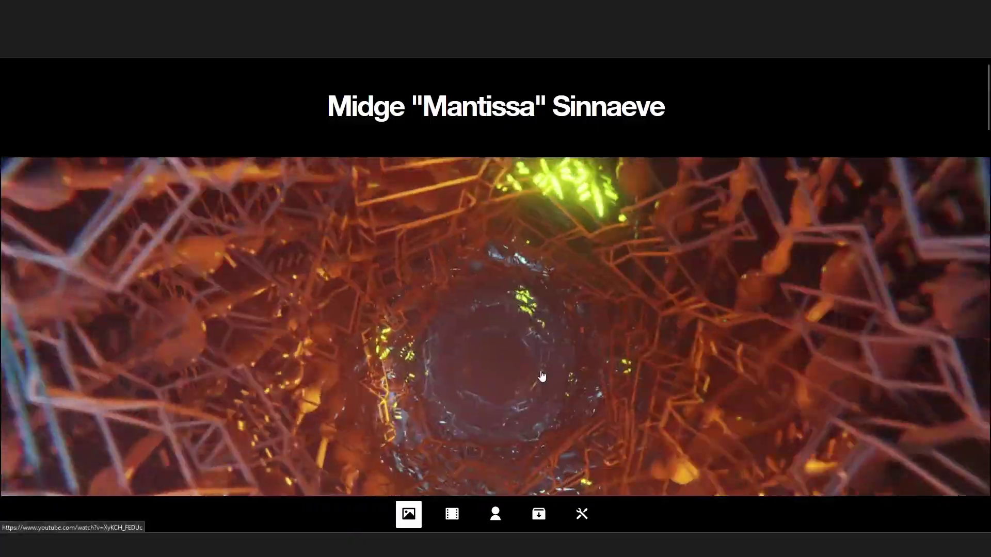
On the Mantissa website, open the free CG resources and download the 1.2 GB pack of 10 generic FBX trees.
scroll(537, 382, "down", 1)
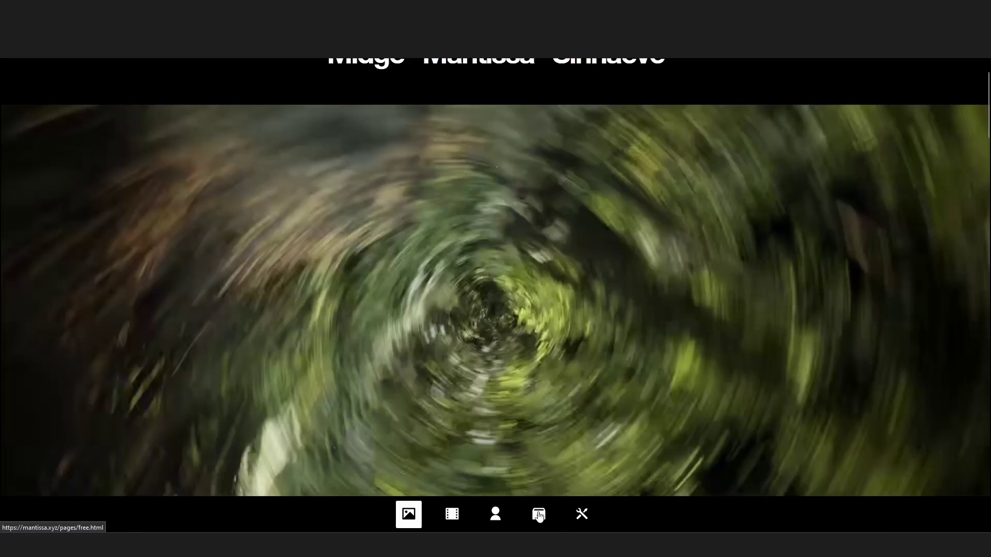
left_click(539, 515)
scroll(528, 145, "down", 2)
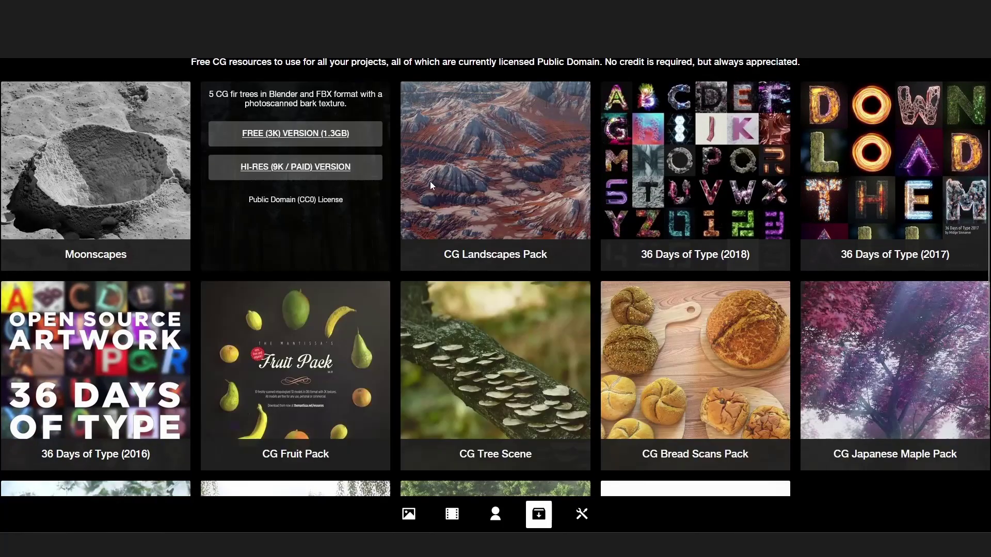
scroll(418, 166, "down", 3)
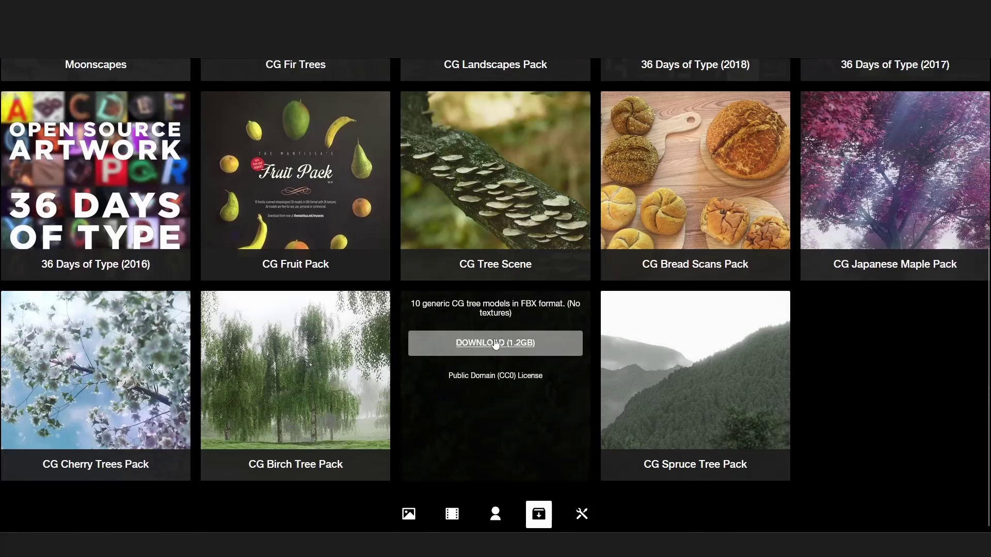
left_click(475, 343)
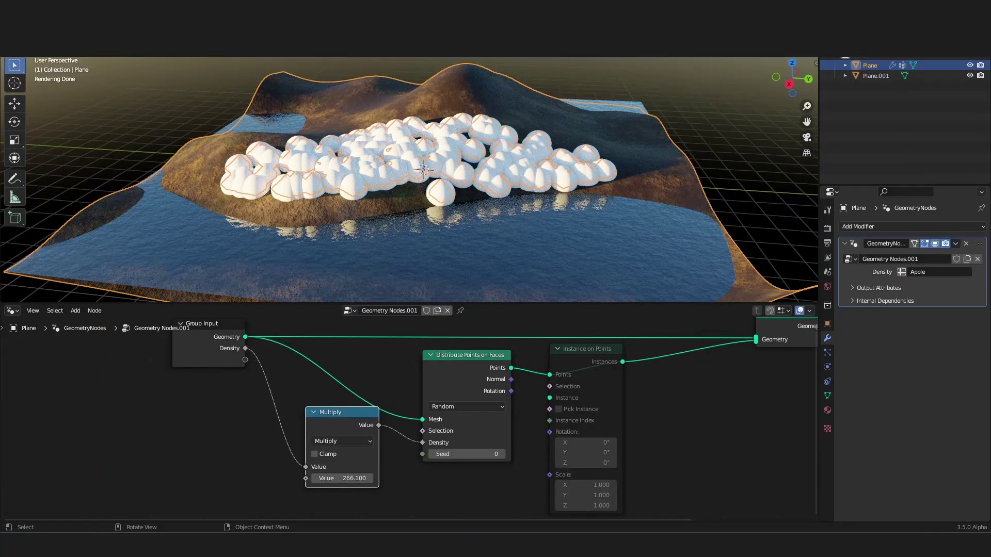
Back in Blender, bring the Mantissa_Generic_Tree_001 FBX model into the terrain scene.
left_click(23, 20)
mouse_move(68, 160)
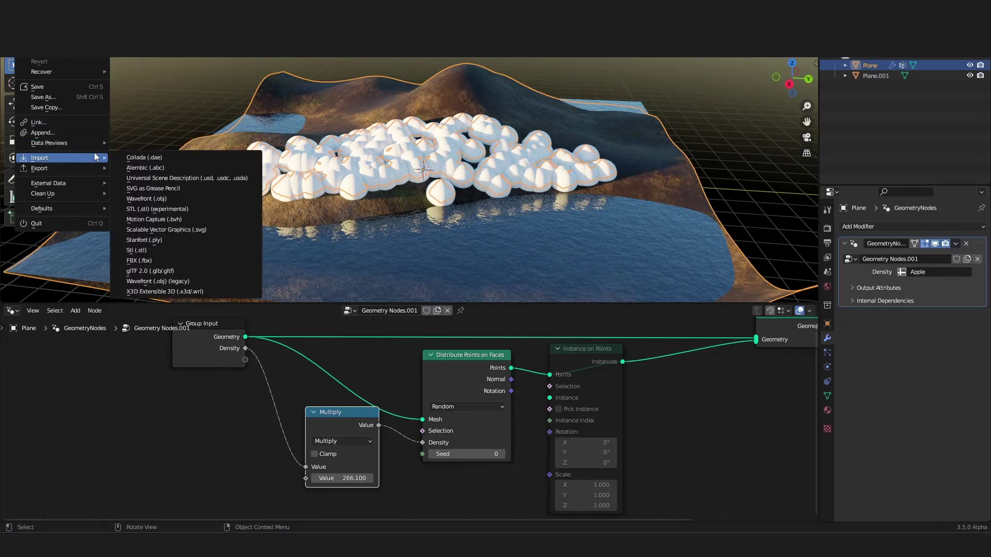
left_click(152, 260)
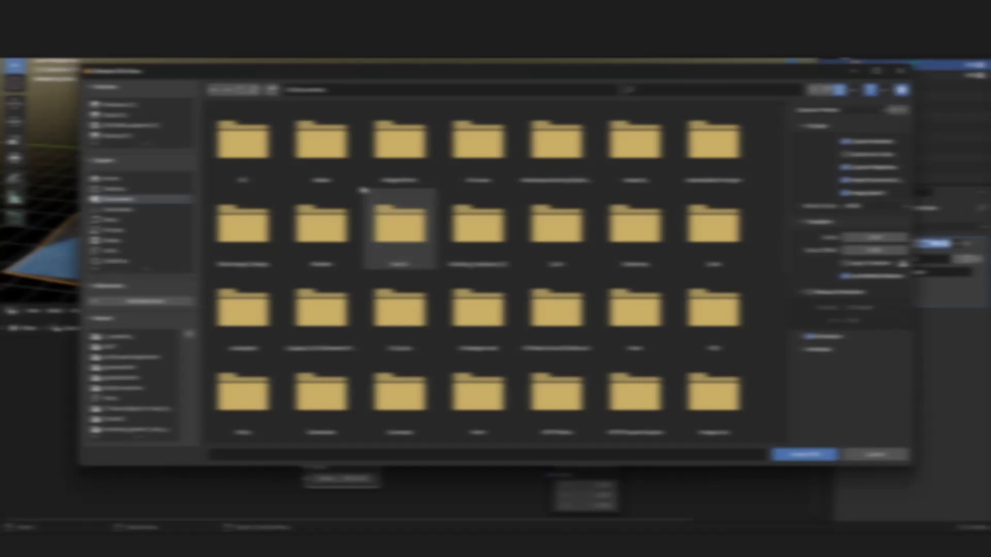
double_click(365, 192)
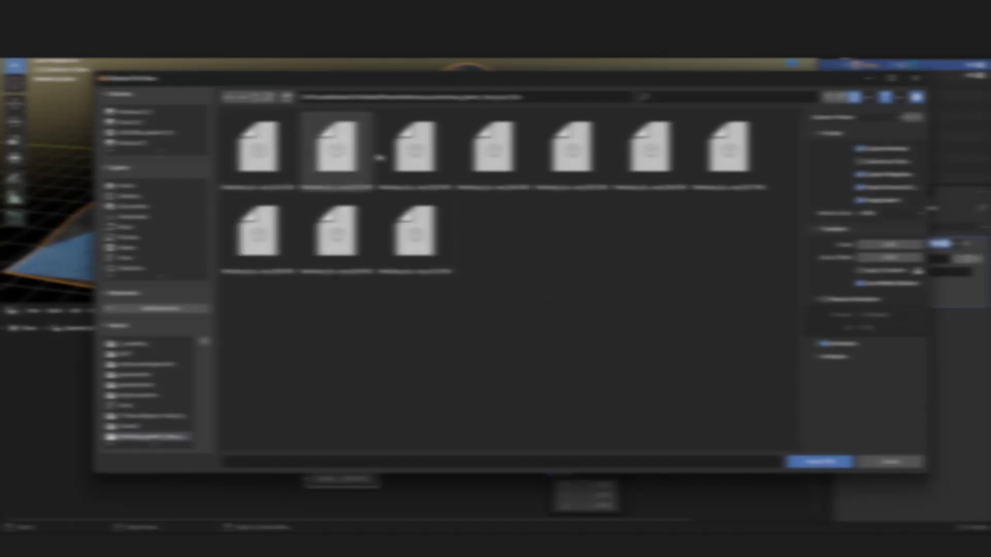
left_click(258, 149)
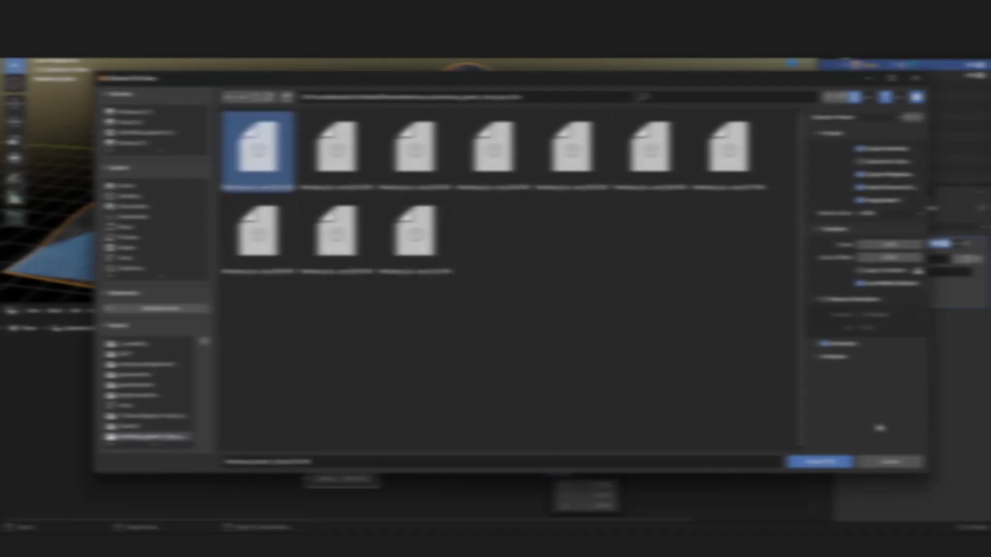
left_click(821, 461)
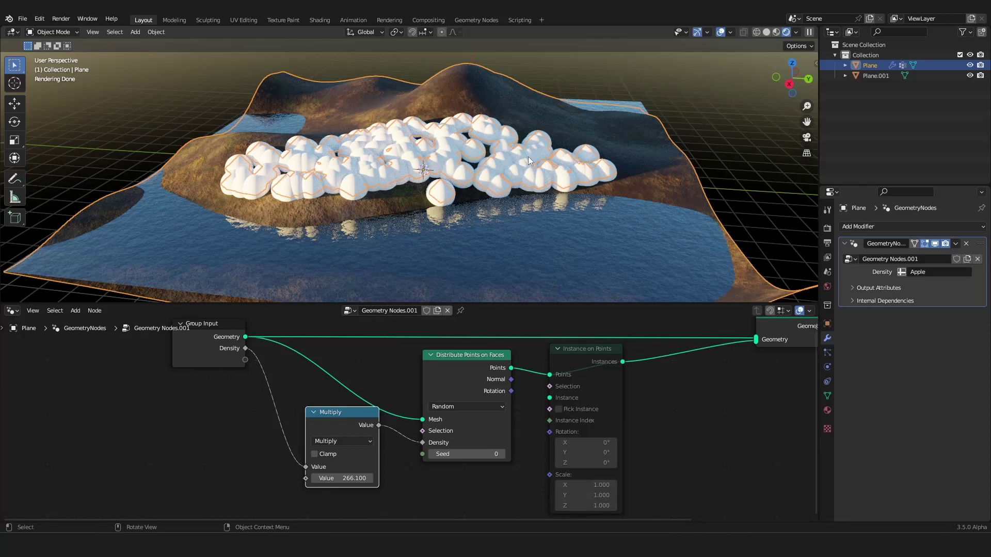
key("ctrl+v")
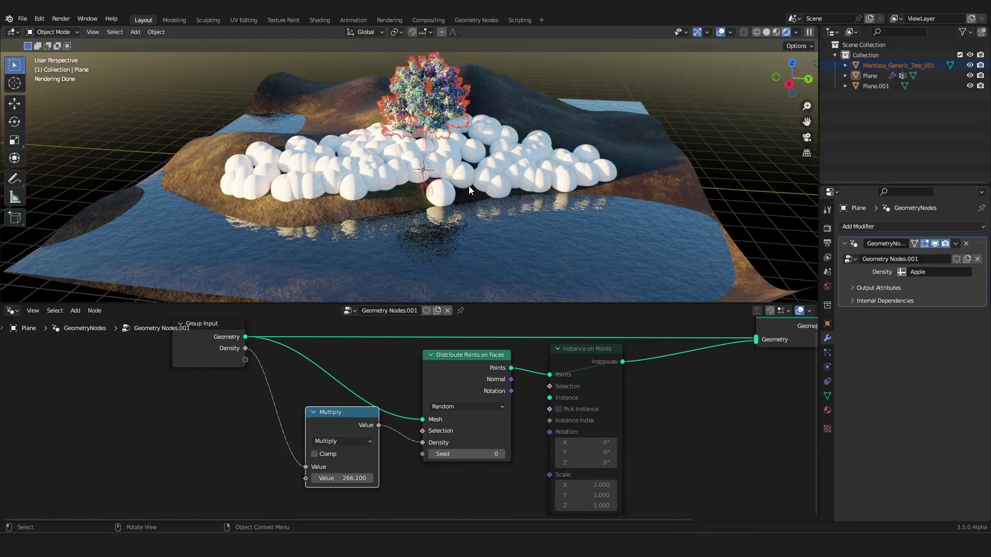
Isolate the Mantissa_Generic_Tree_001 object in local view with solid shading and inspect its leaves up close.
middle_click_drag(491, 187, 530, 171)
scroll(530, 170, "down", 1)
left_click(475, 111)
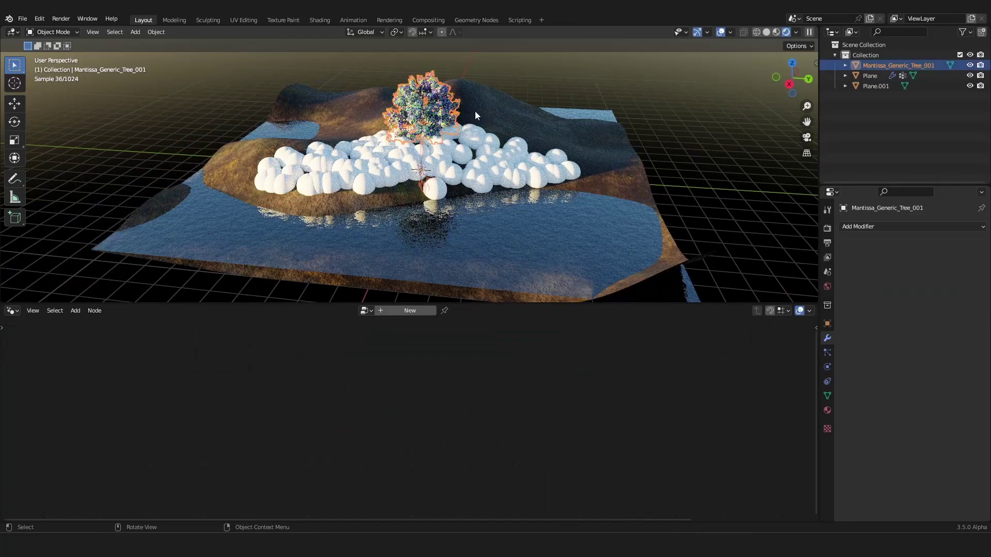
key("KP_Divide")
scroll(506, 177, "up", 10)
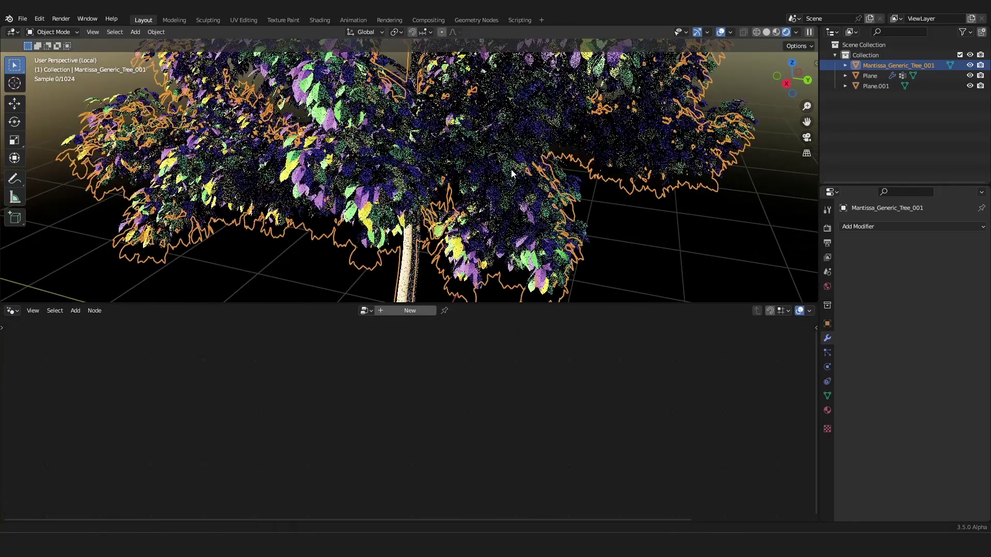
left_click(767, 32)
scroll(478, 158, "down", 6)
mouse_move(478, 158)
middle_mouse_down()
mouse_move(512, 152)
mouse_move(479, 92)
middle_mouse_up()
scroll(489, 140, "up", 8)
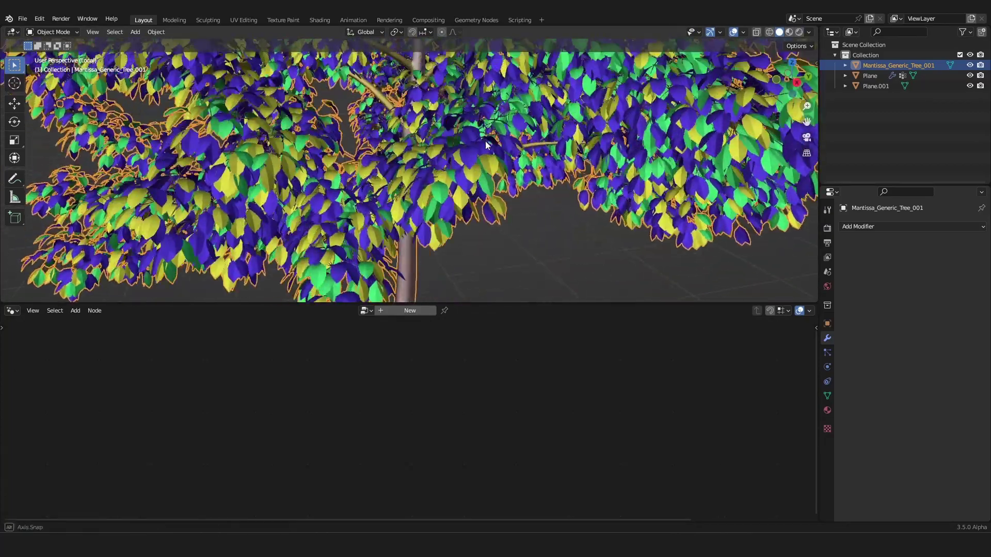
middle_click_drag(502, 156, 500, 159)
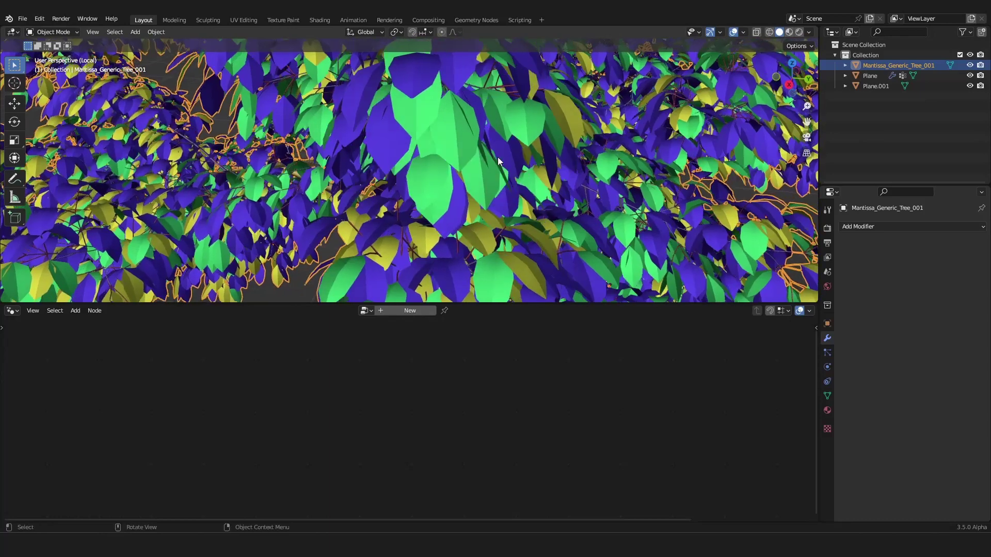
Add a Decimate modifier to the tree in Collapse mode with a ratio of 0.2.
left_click(869, 226)
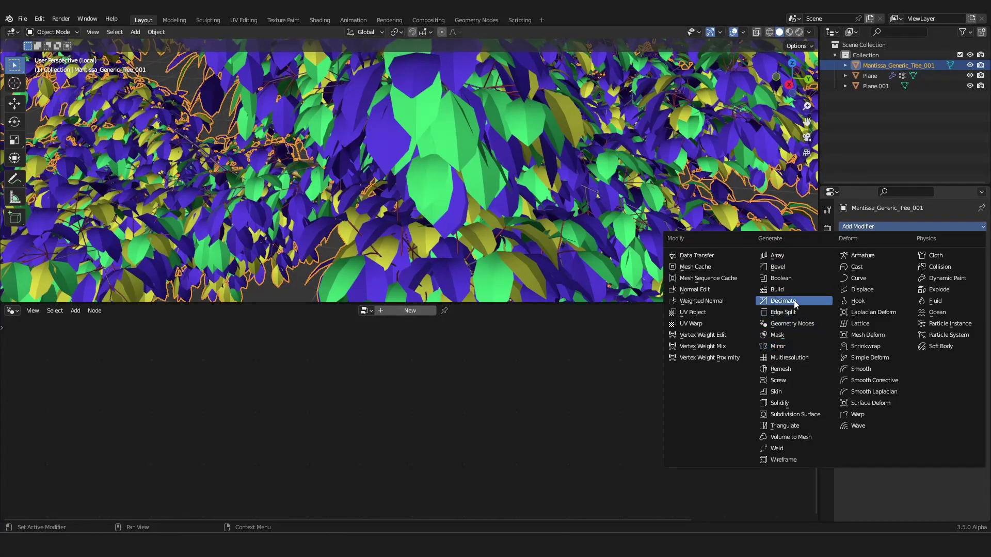
key("Return")
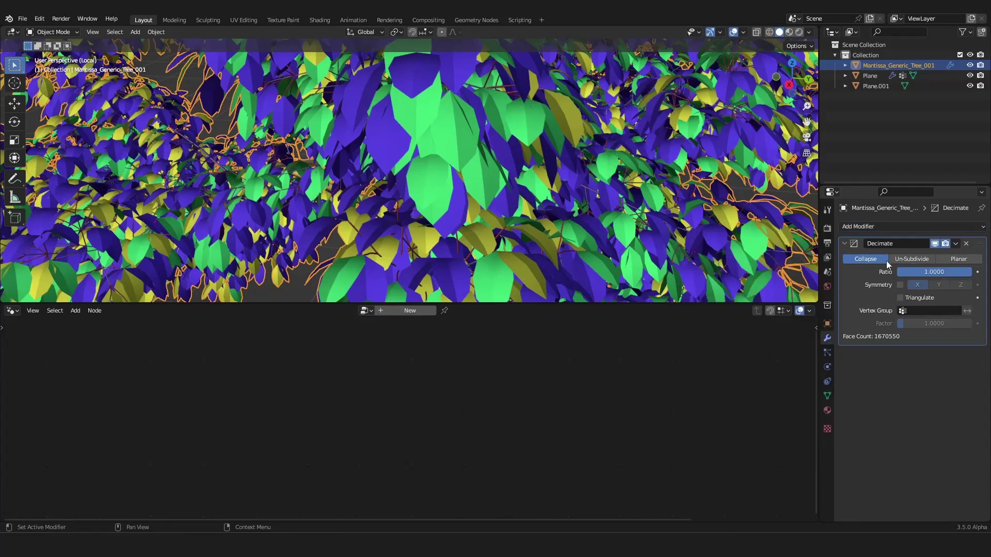
left_click(925, 273)
type(".2")
key("Return")
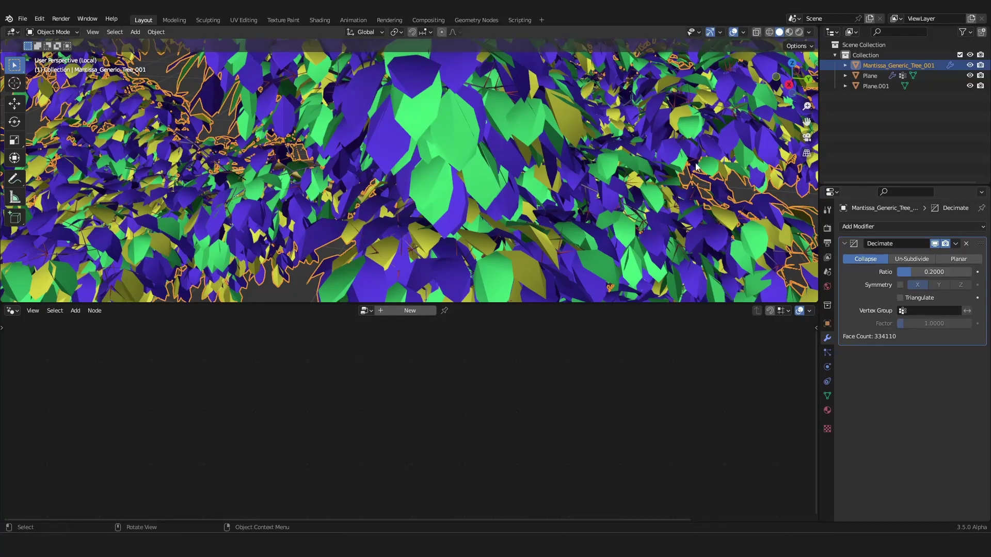
Apply the Decimate modifier to the tree mesh.
scroll(599, 198, "down", 3)
scroll(600, 195, "down", 5)
scroll(599, 196, "up", 8)
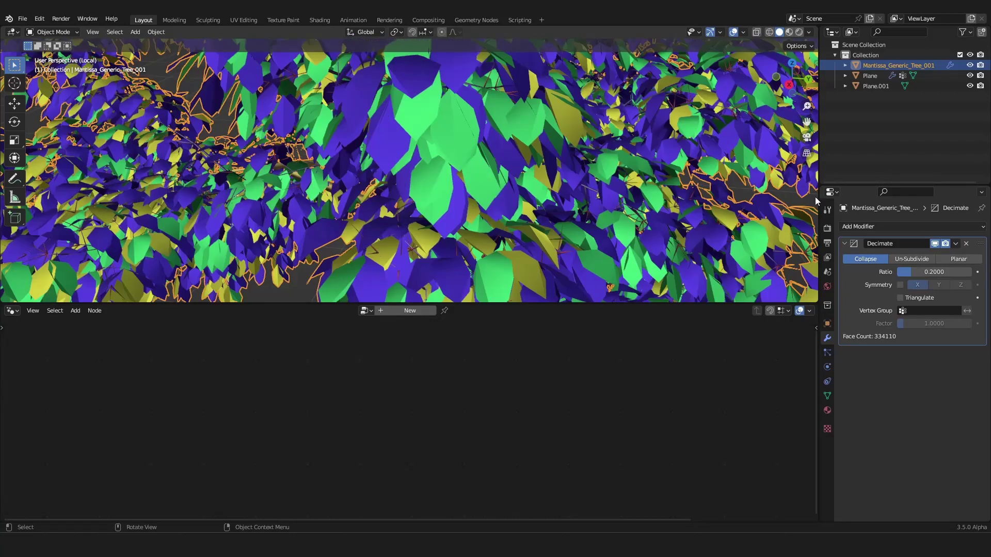
left_click(957, 244)
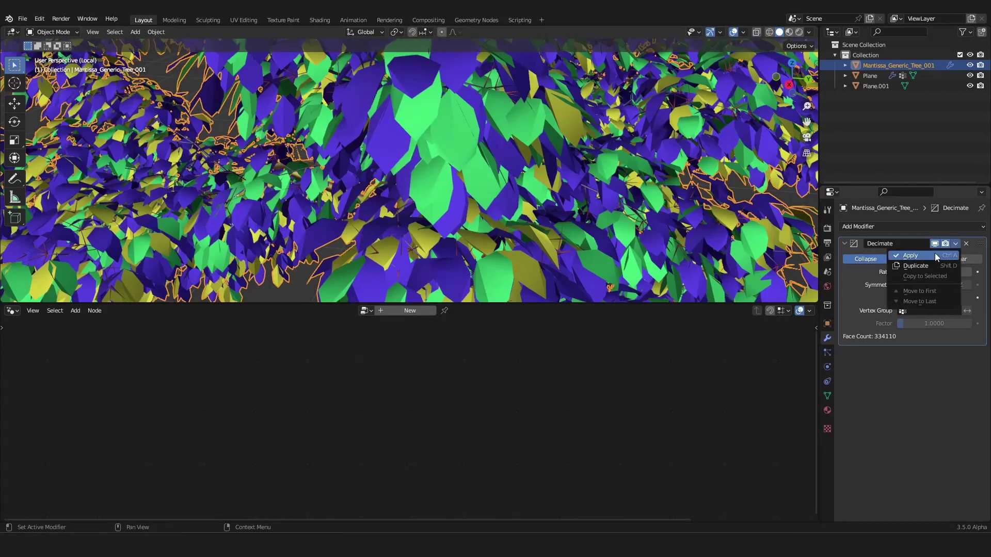
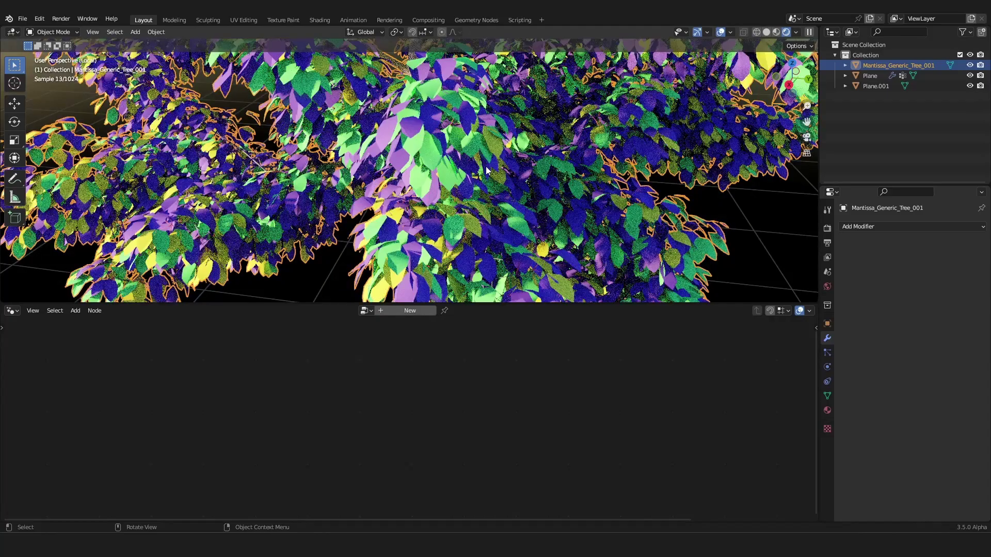
Bring up the material slots of the decimated tree and select its Trunk material.
scroll(485, 166, "down", 7)
middle_click_drag(485, 166, 501, 163)
scroll(501, 166, "up", 4)
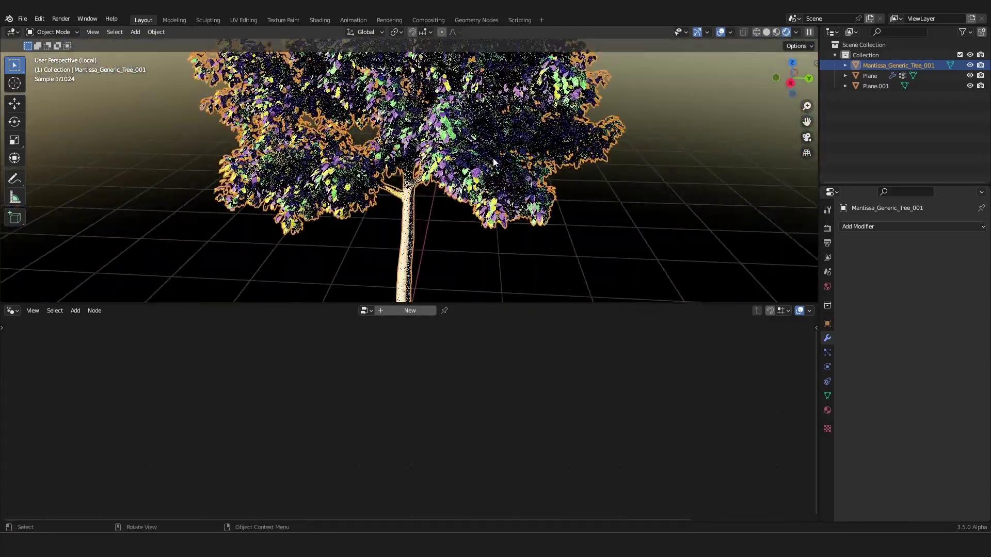
left_click(828, 410)
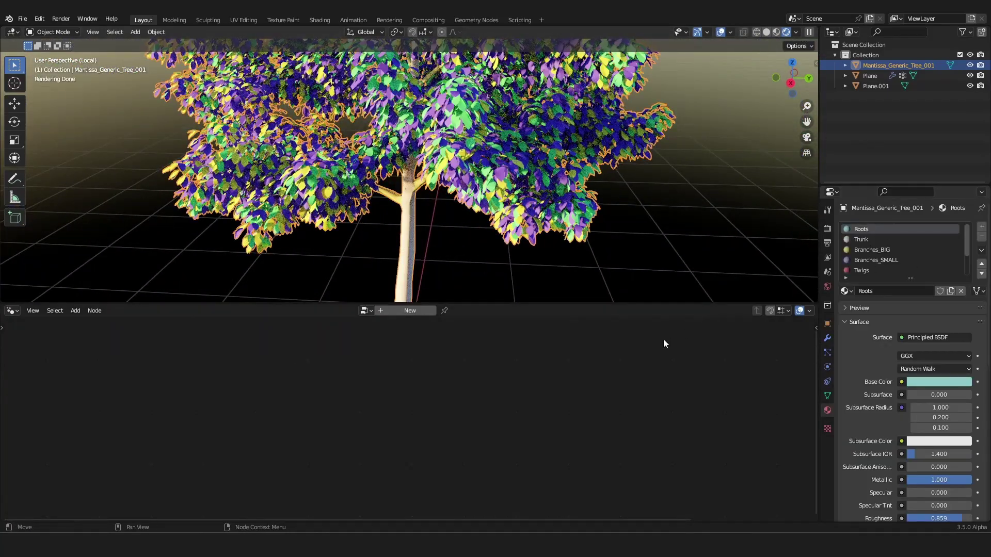
left_click_drag(609, 304, 609, 474)
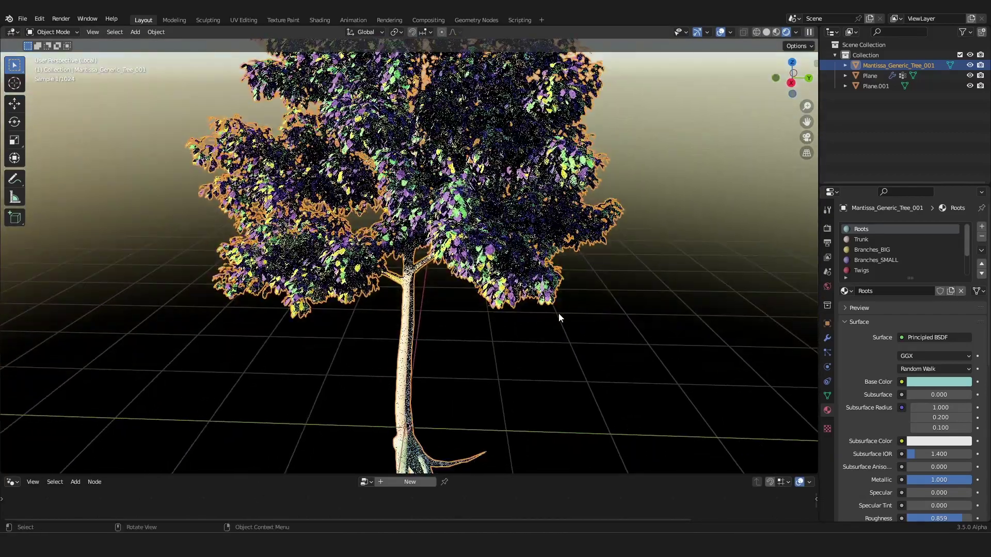
left_click(862, 240)
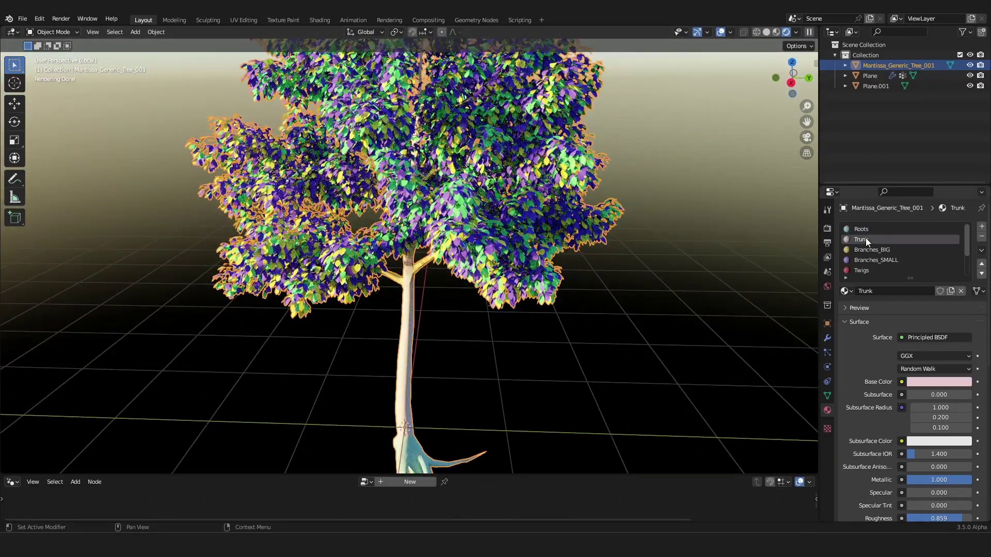
Enlarge the node editor area and switch it to the Shader Editor to show the Trunk material's nodes.
left_click_drag(453, 475, 453, 246)
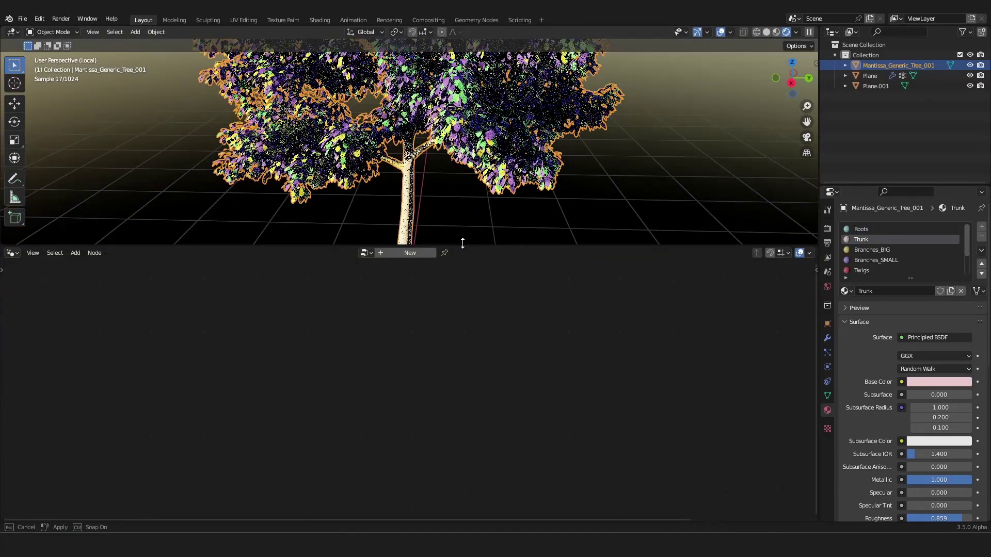
left_click(11, 253)
left_click(44, 349)
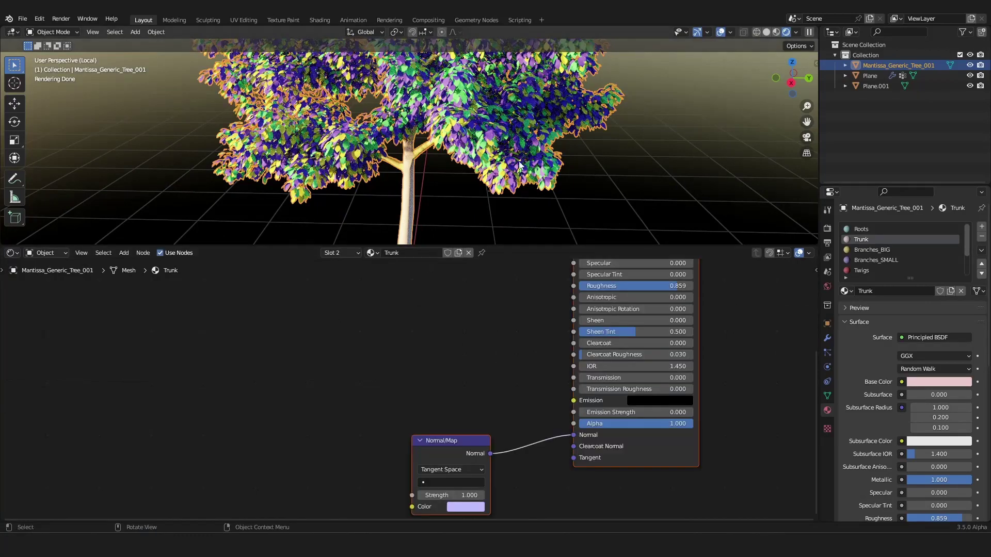
scroll(519, 160, "down", 4)
scroll(499, 132, "up", 4)
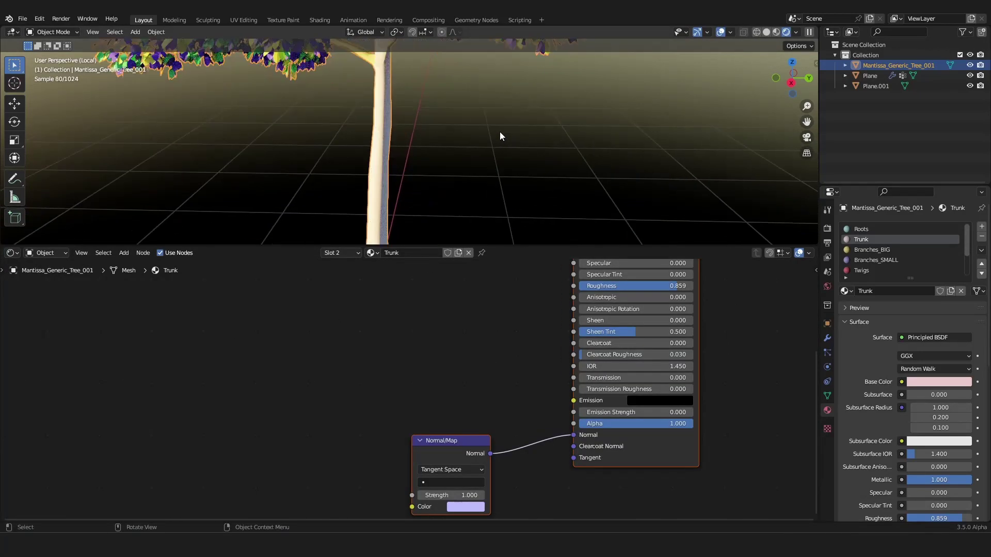
middle_click_drag(500, 132, 515, 126, "shift")
scroll(561, 384, "down", 2)
middle_click_drag(561, 384, 511, 462)
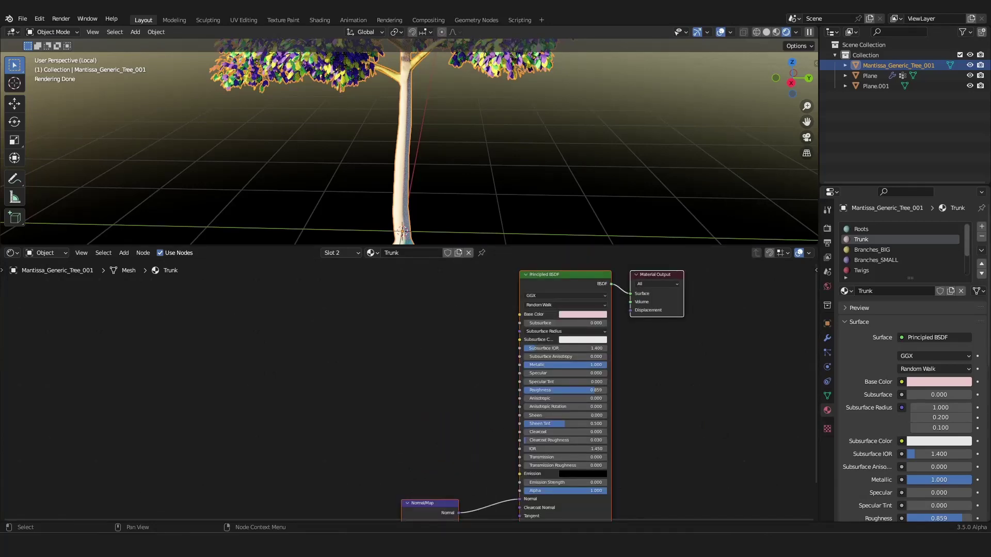
Open the 5 Birken Pack Textures folder in the file explorer and arrange it side by side with Blender.
key("super+e")
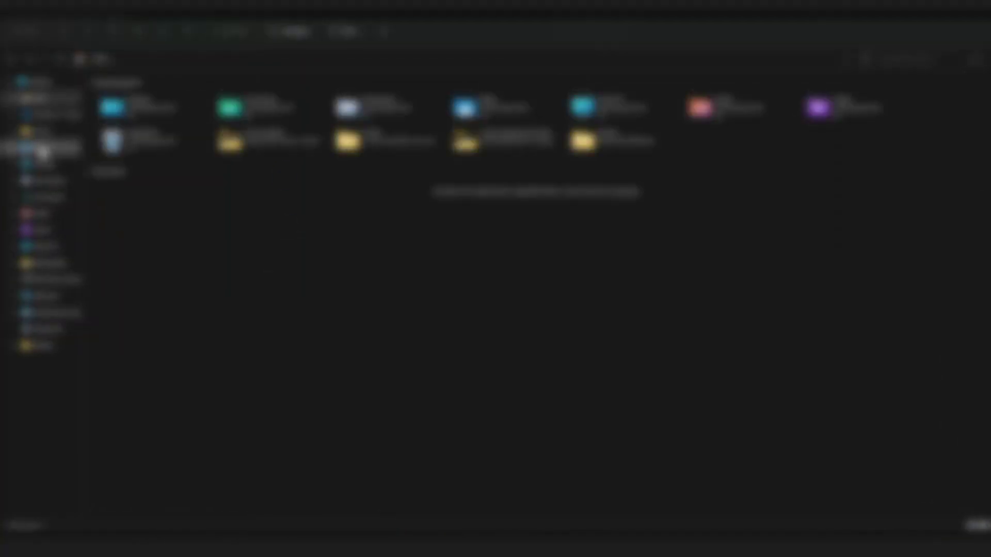
left_click(42, 149)
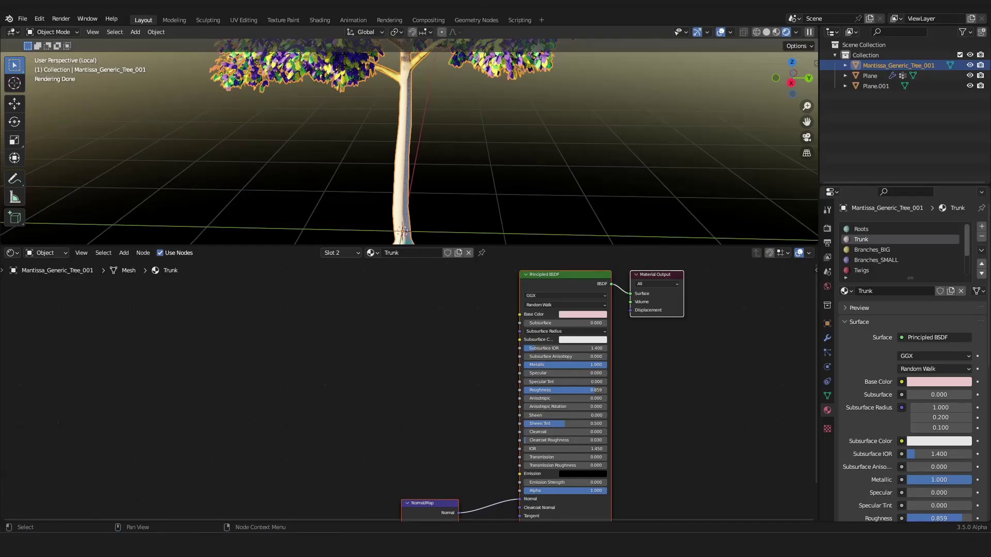
key("alt+Tab")
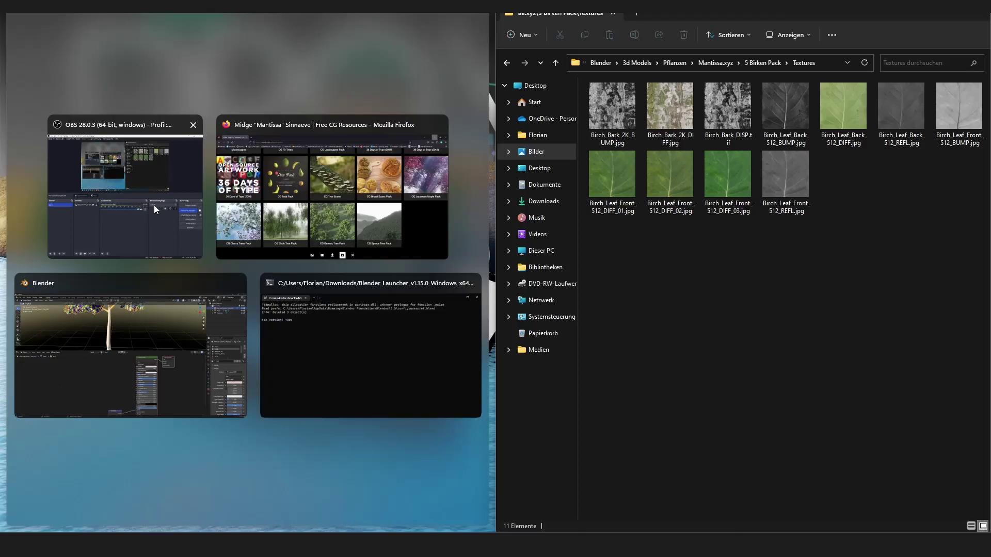
left_click(212, 336)
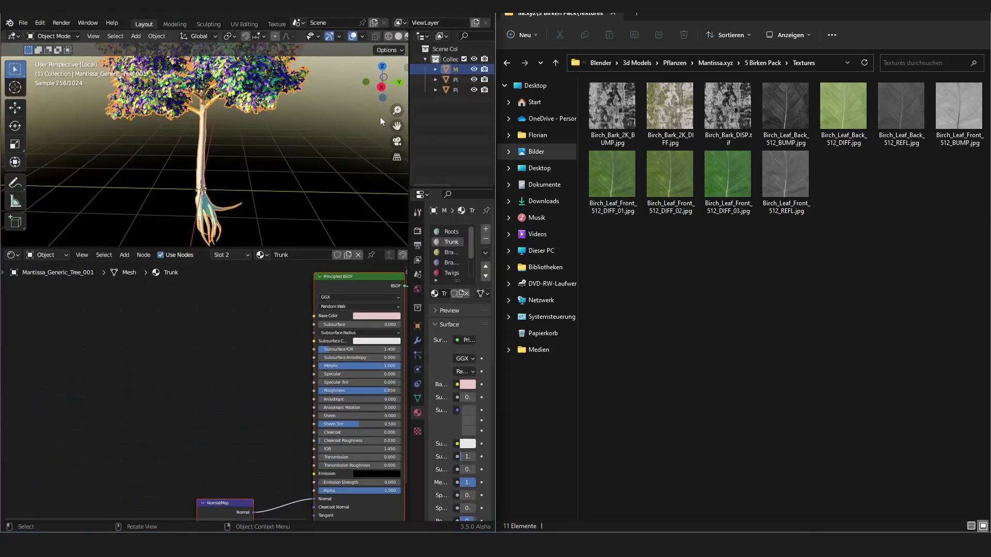
scroll(346, 345, "down", 2)
middle_click_drag(346, 346, 314, 346)
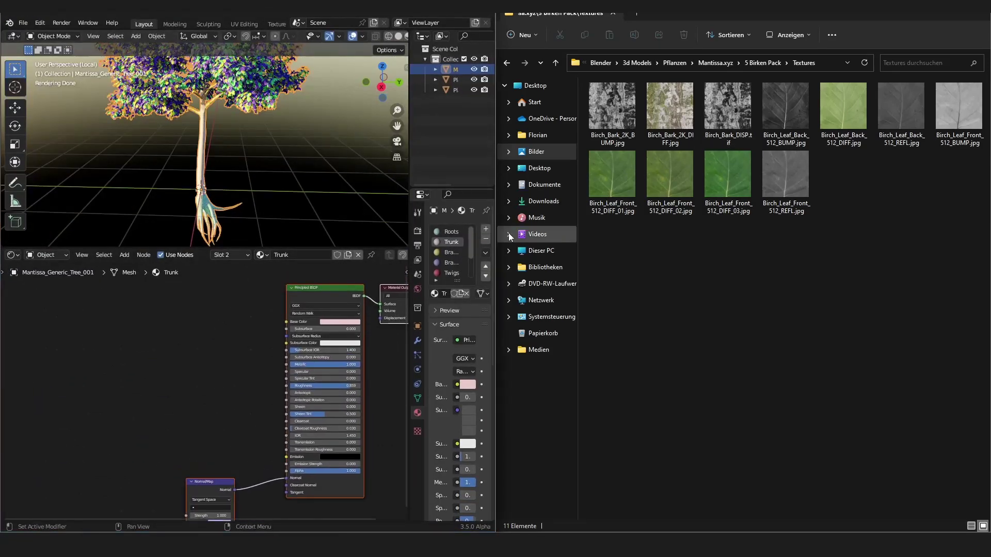
left_click_drag(424, 241, 412, 241)
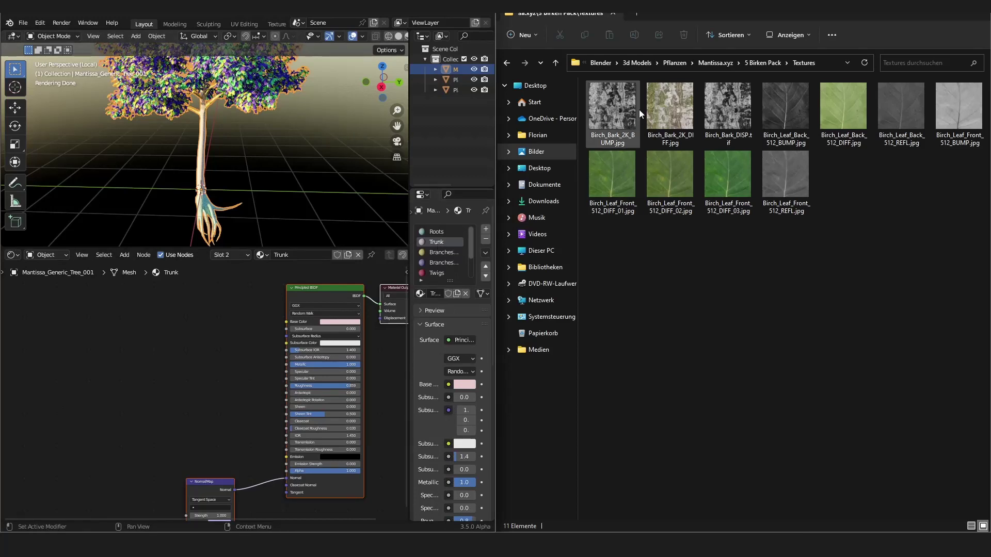
Add Birch_Bark_2K_DIFF.jpg as an image texture to the Trunk material and connect its color to Base Color.
left_click(674, 108)
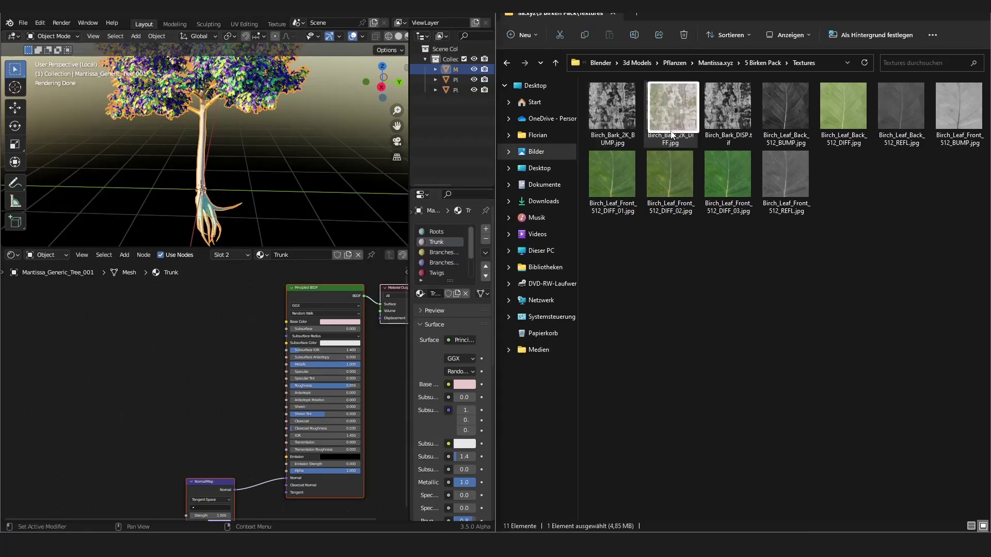
left_click_drag(230, 332, 156, 341)
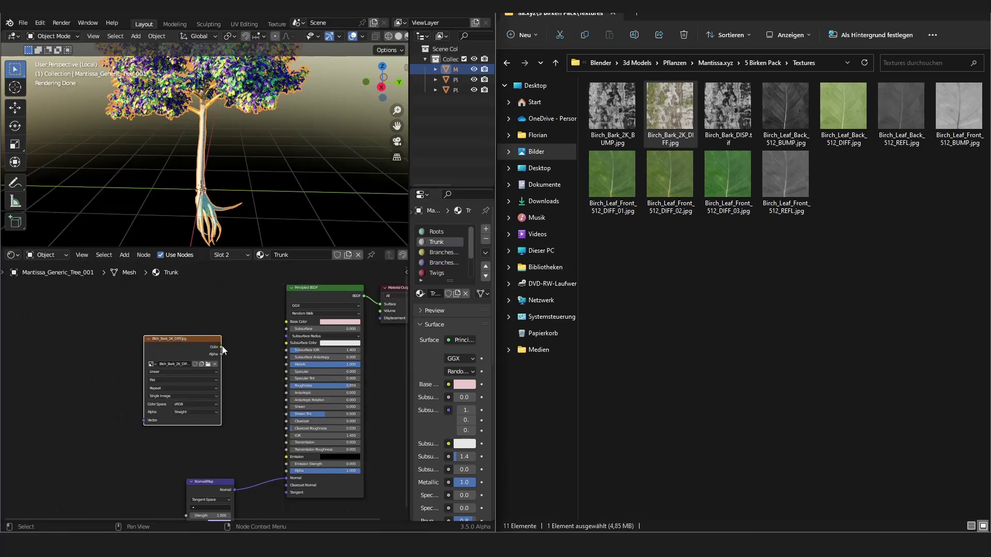
left_click_drag(222, 347, 287, 320)
scroll(252, 180, "up", 4)
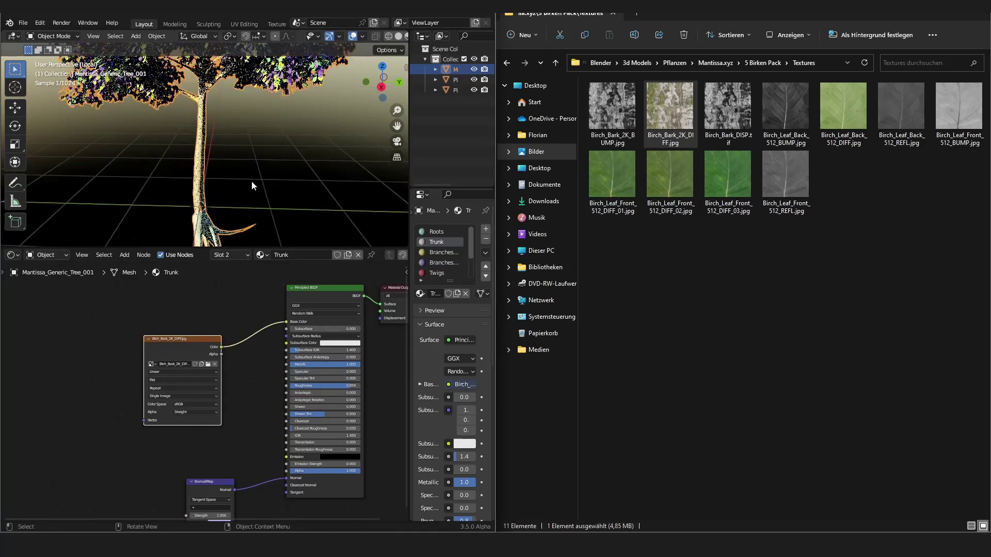
Add the Birch_Bark_2K_DIFF.jpg texture to the Branches_BIG material and connect its color to Base Color.
left_click(433, 253)
left_click_drag(671, 111, 143, 317)
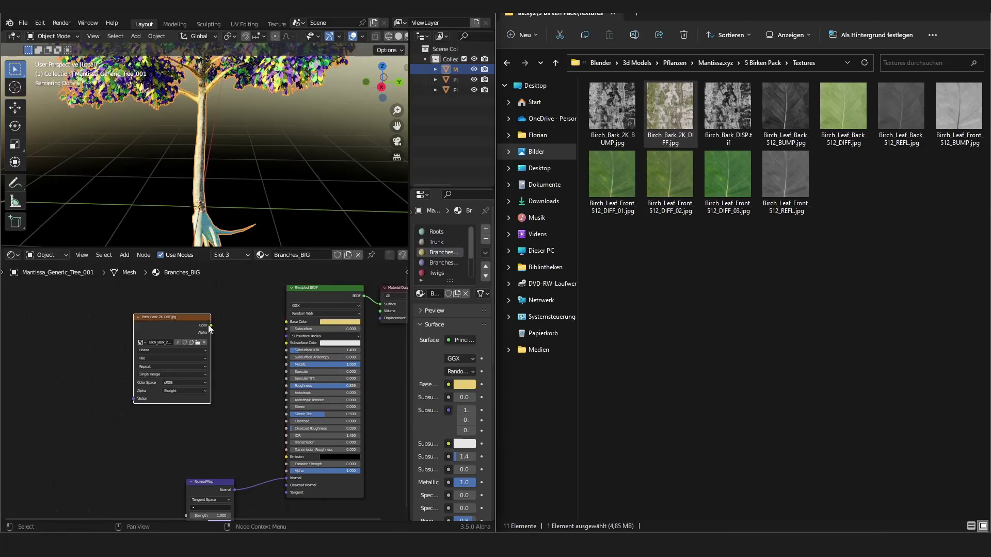
left_click_drag(210, 328, 287, 321)
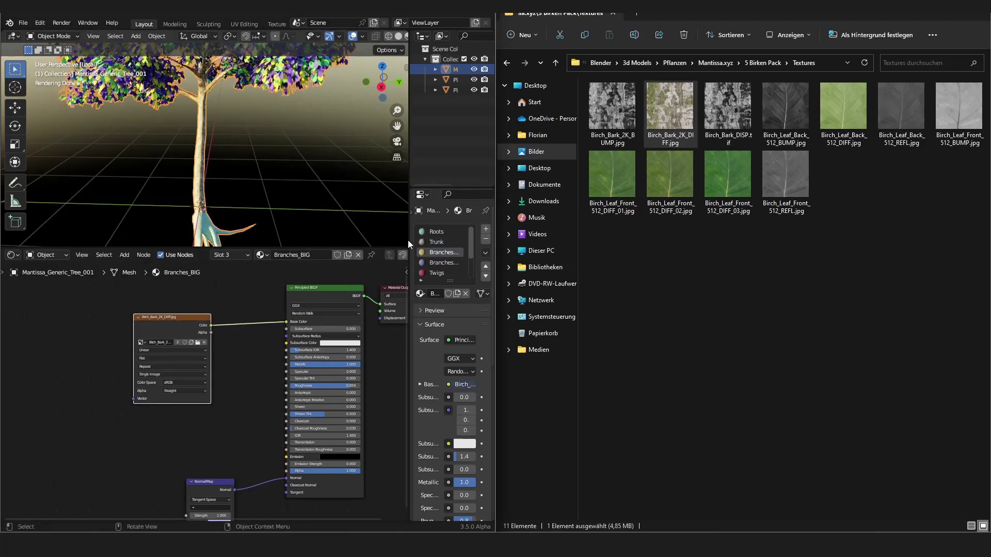
Add Birch_Leaf_Front_512_DIFF_01.jpg to the Leaf_01 material and connect its color to Base Color.
scroll(441, 246, "down", 3)
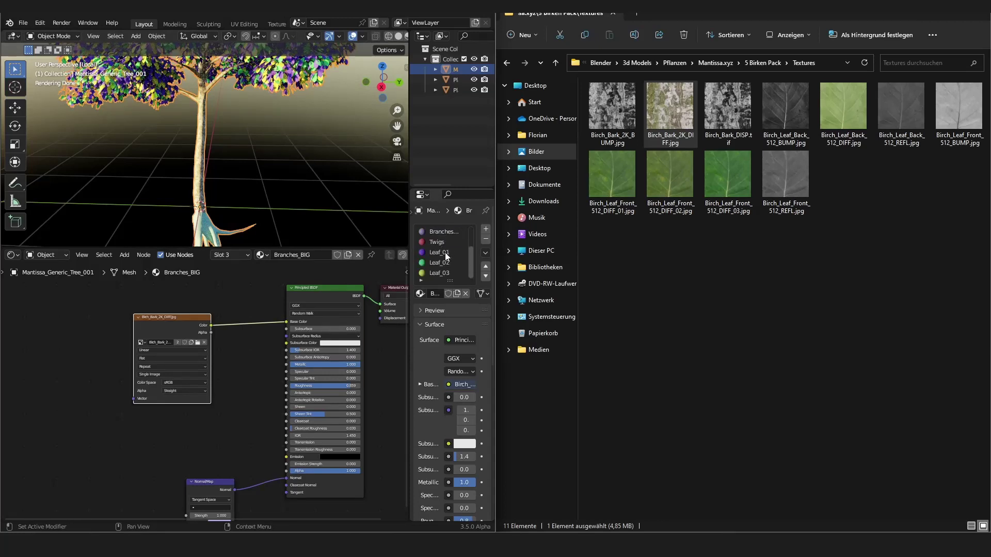
left_click(445, 252)
left_click_drag(632, 165, 157, 346)
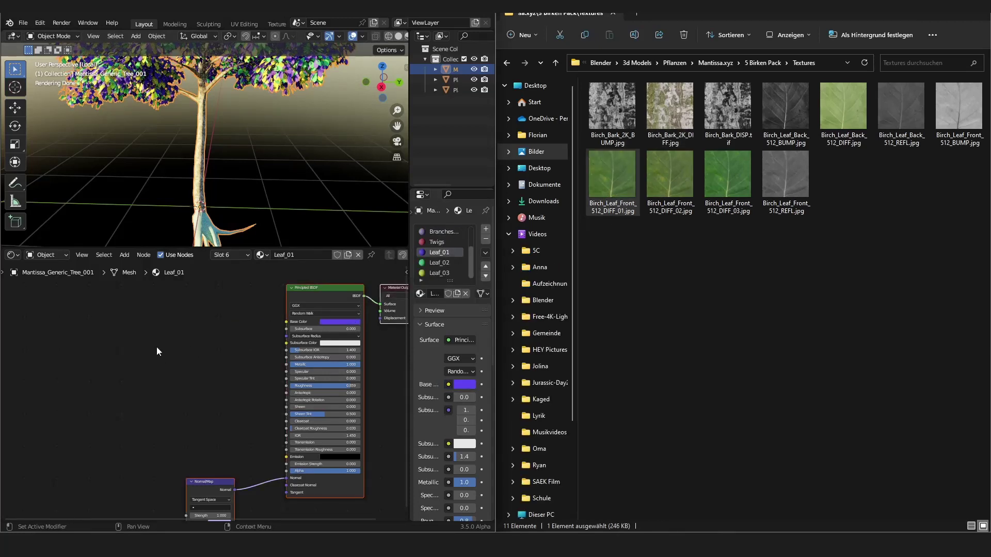
left_click_drag(224, 355, 290, 319)
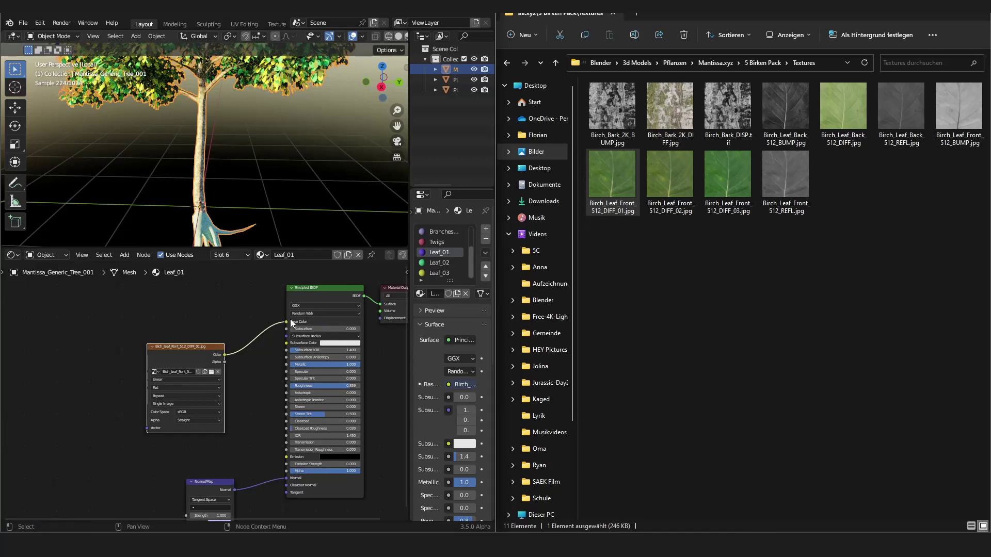
Add Birch_Leaf_Front_512_DIFF_02.jpg to the Leaf_02 material and connect its color to Base Color.
left_click(445, 263)
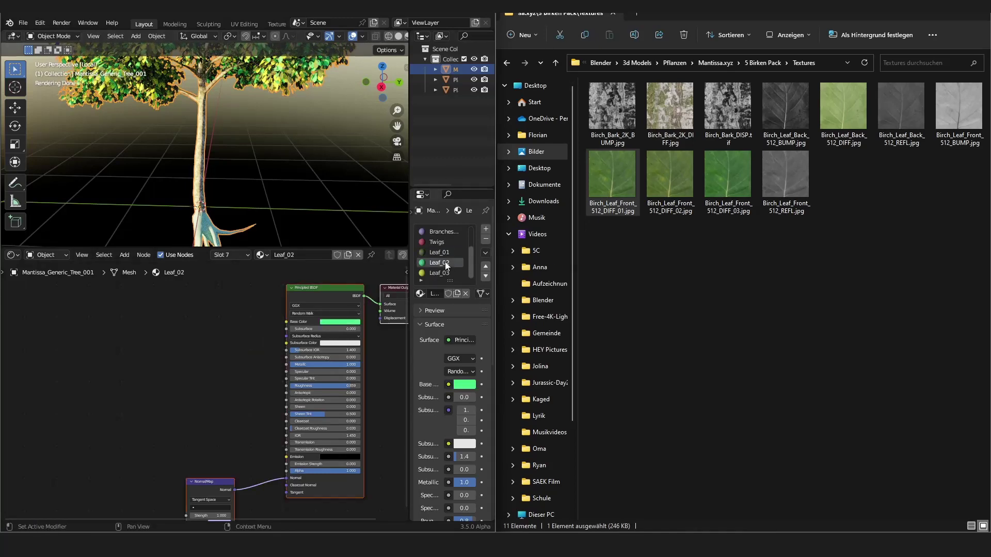
left_click_drag(671, 169, 184, 323)
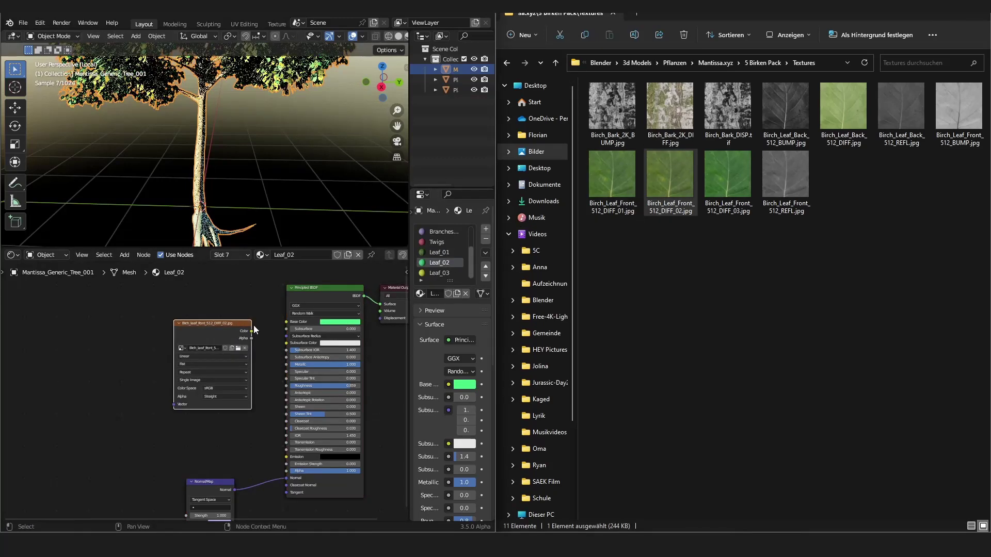
left_click_drag(252, 331, 288, 320)
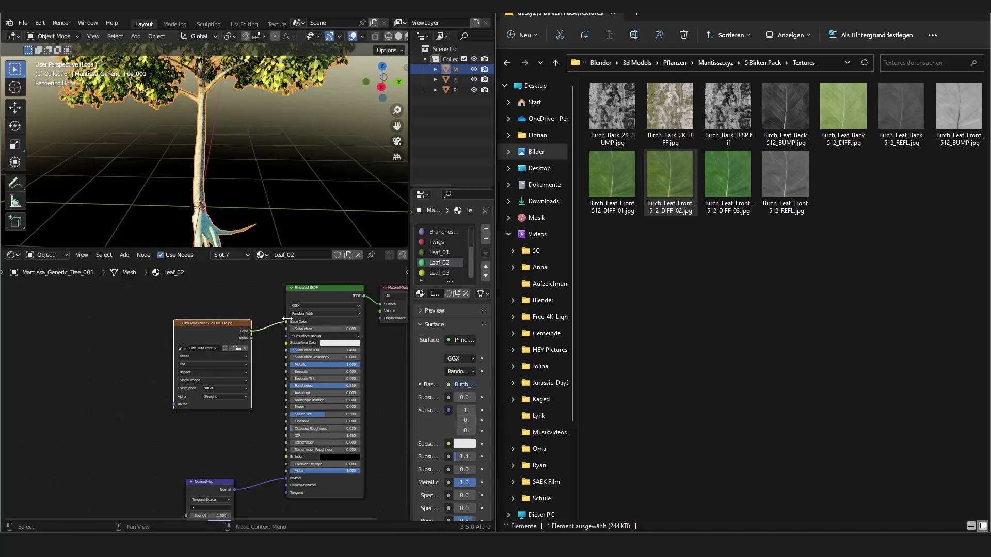
Add Birch_Leaf_Front_512_DIFF_03.jpg to the Leaf_03 material, connect its color to Base Color, and view the textured tree.
left_click(438, 273)
left_click_drag(727, 174, 287, 322)
mouse_move(262, 107)
middle_mouse_down()
mouse_move(308, 147)
mouse_move(256, 100)
middle_mouse_up()
scroll(308, 150, "down", 6)
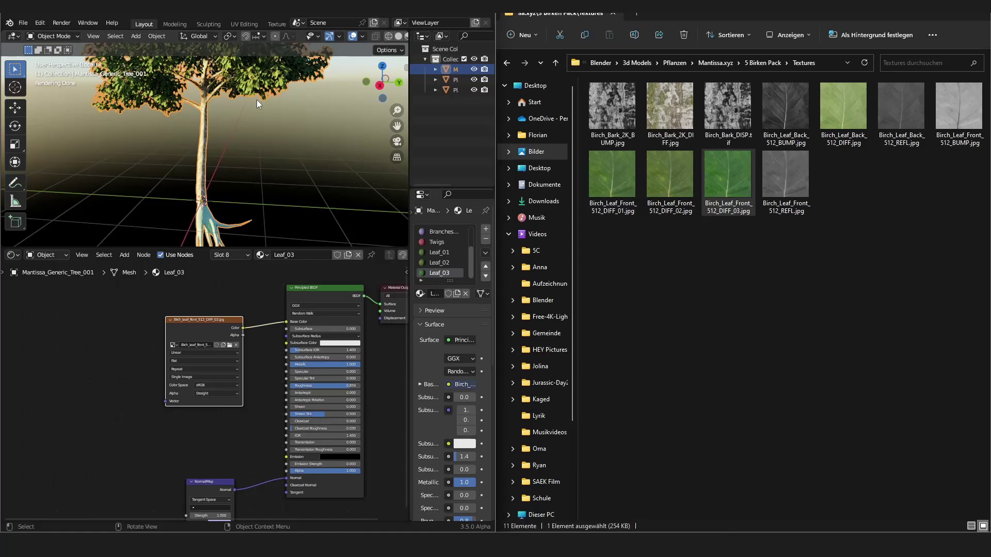
middle_click_drag(287, 89, 256, 151)
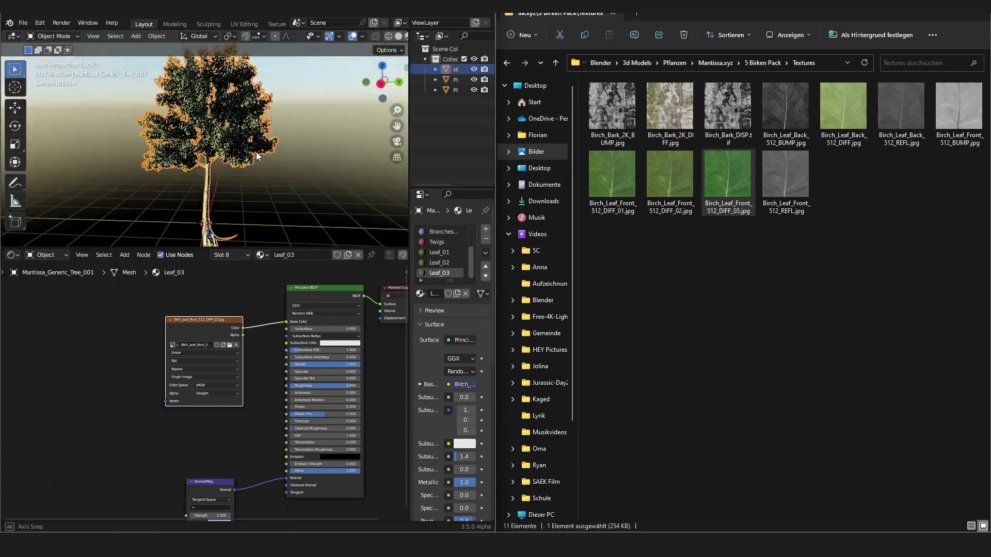
Return to the full scene in solid shading and move the tree down beneath the terrain surface.
left_click(399, 36)
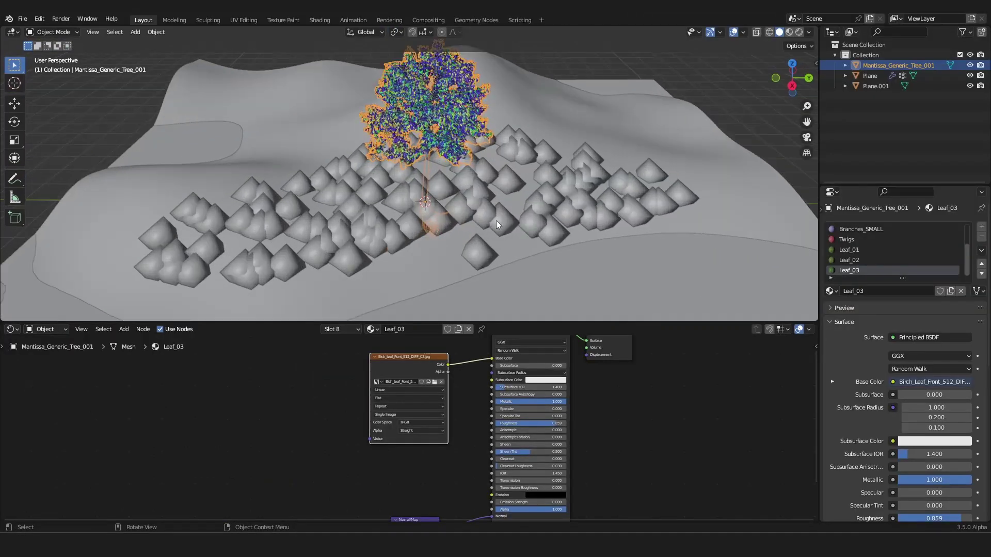
key("g")
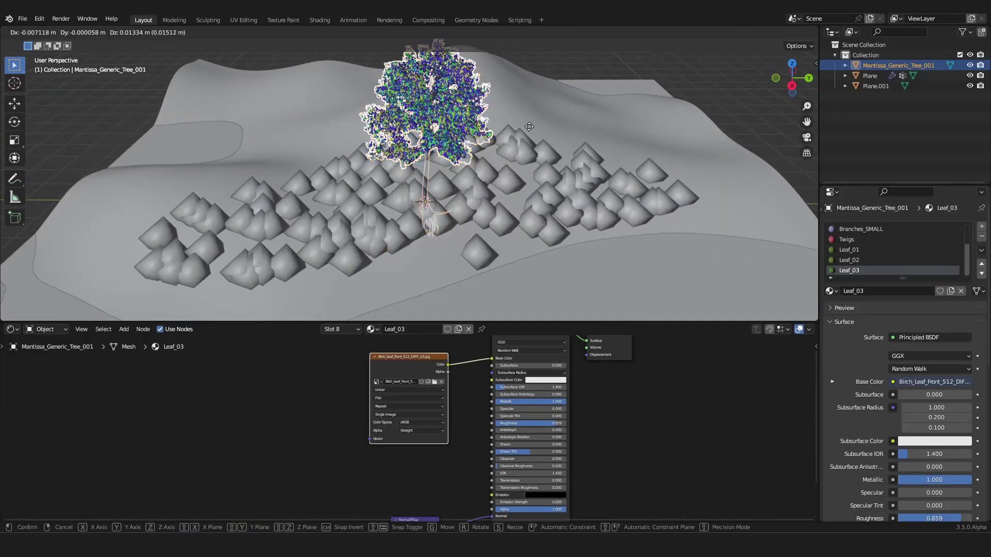
left_click(513, 216)
scroll(511, 217, "down", 4)
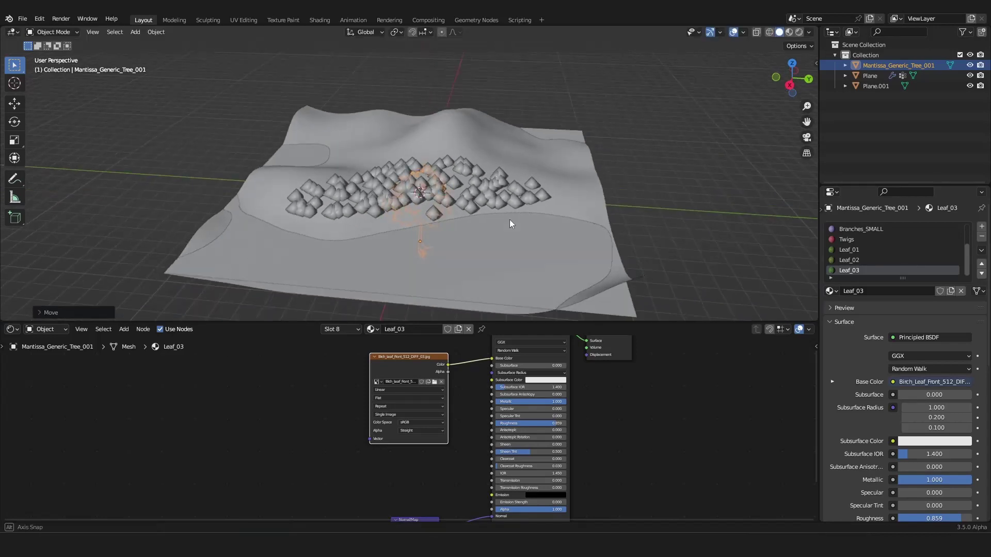
mouse_move(510, 219)
middle_mouse_down()
mouse_move(497, 213)
mouse_move(509, 213)
middle_mouse_up()
scroll(498, 211, "up", 3)
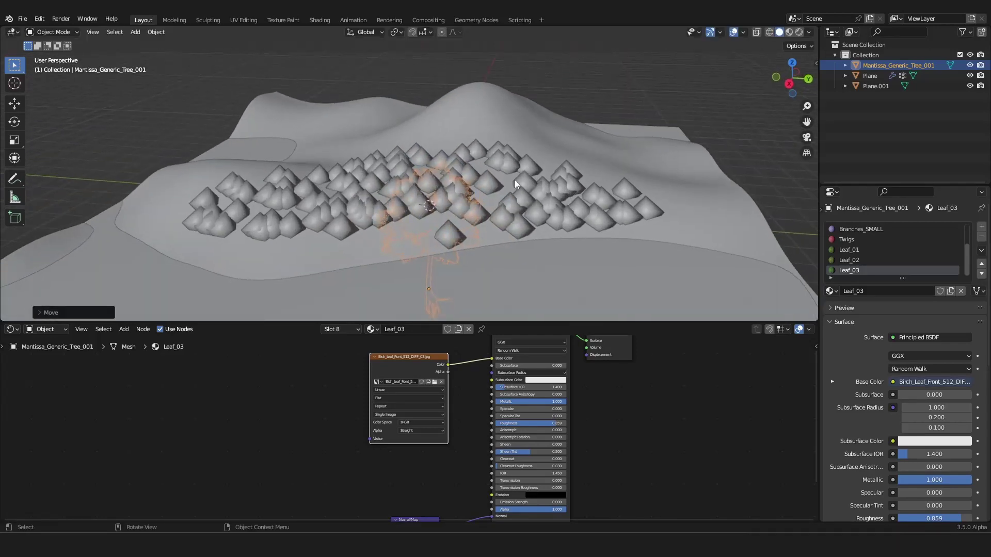
Select the terrain Plane and show its Geometry Nodes.001 tree in the Geometry Node Editor.
left_click(515, 179)
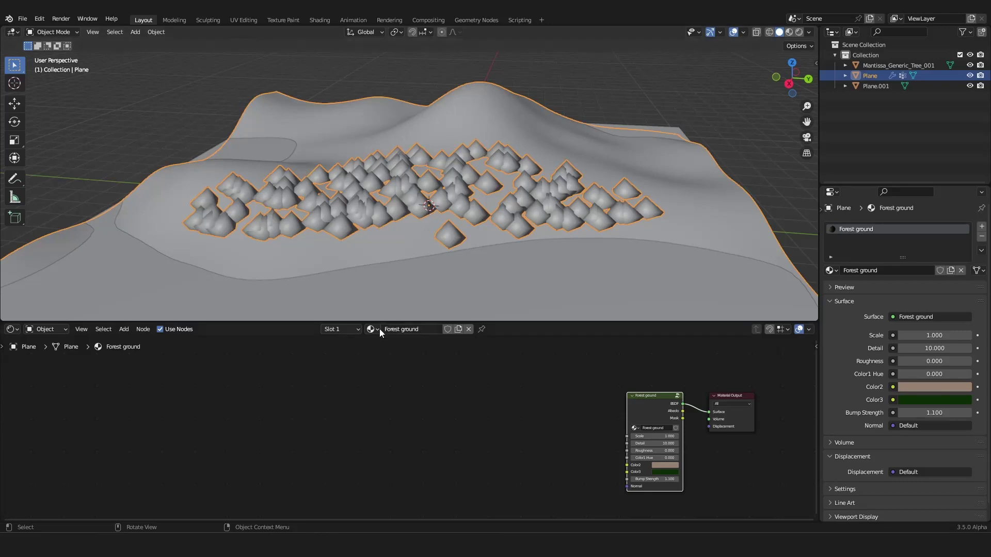
left_click(19, 331)
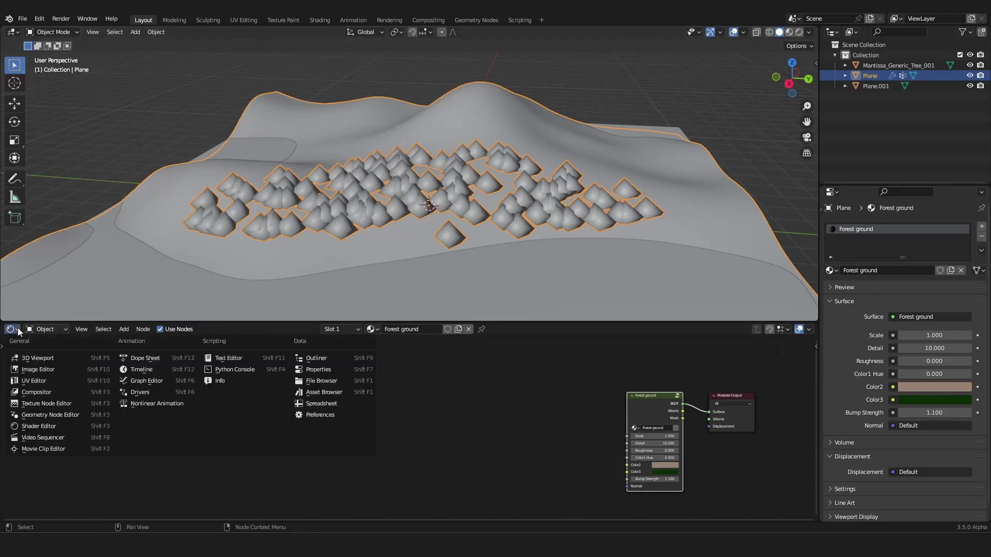
left_click(61, 416)
scroll(450, 426, "down", 6)
middle_click_drag(450, 426, 398, 380)
scroll(398, 380, "up", 10)
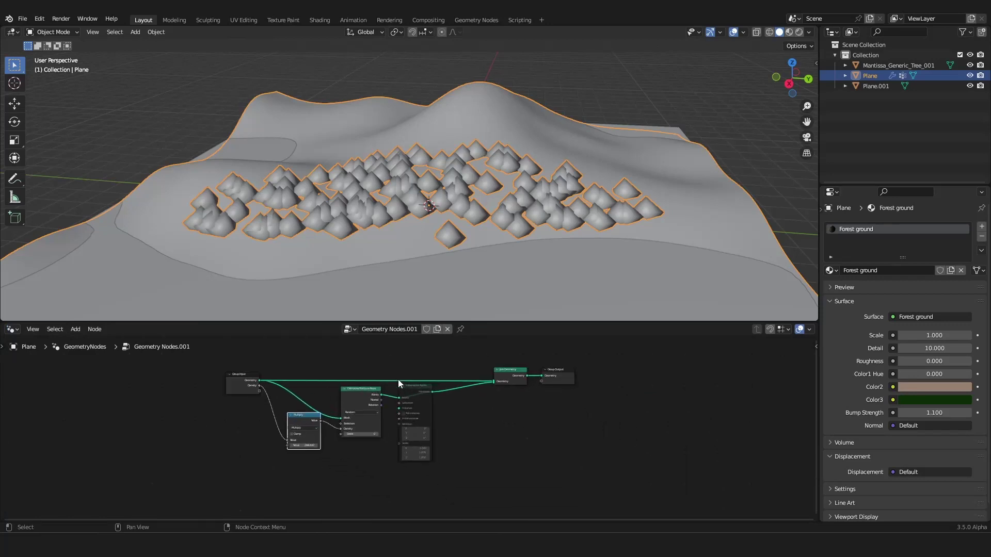
Unmute the Instance on Points node in the terrain's geometry node tree.
left_click(430, 358)
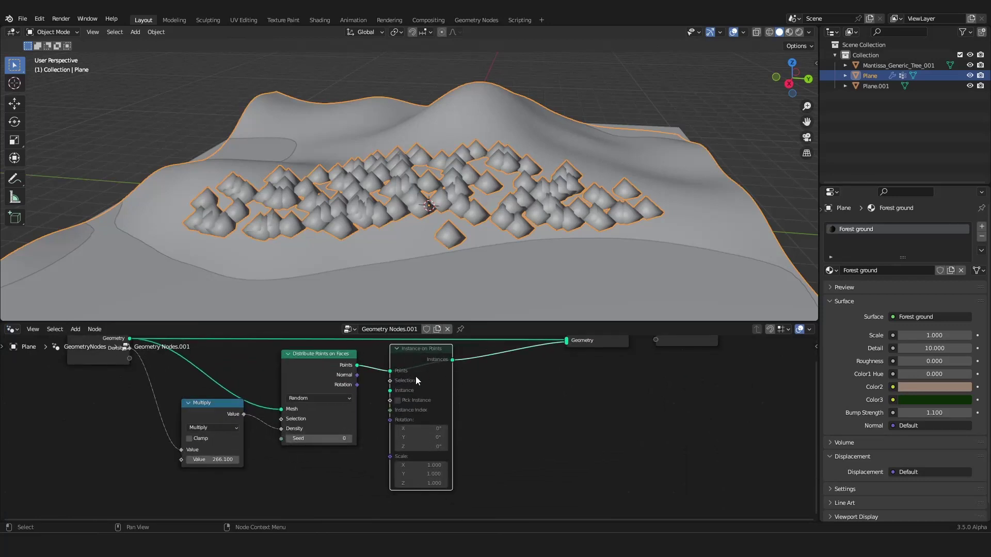
key("m")
scroll(418, 372, "down", 3)
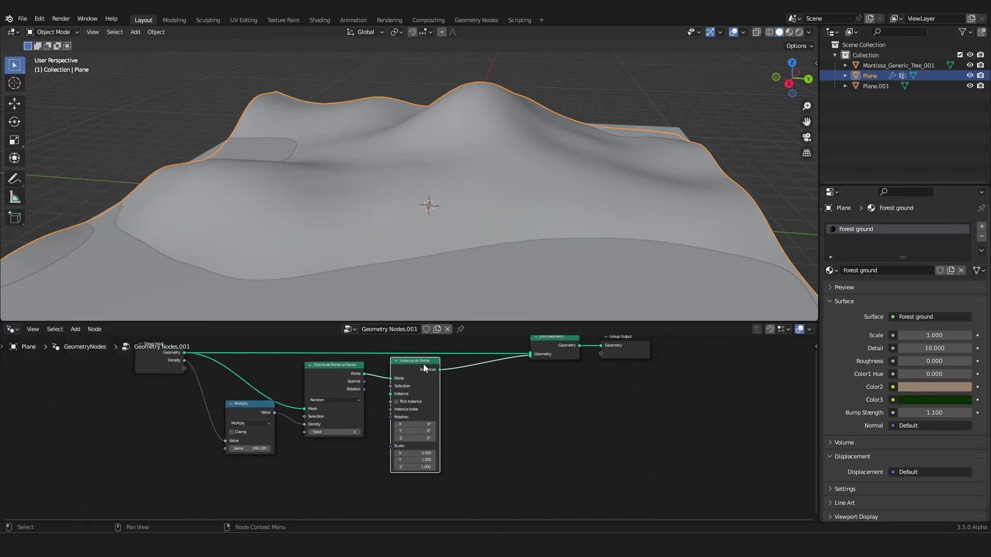
Bring Mantissa_Generic_Tree_001 into the terrain's node tree as an Object Info node and connect its Geometry to Instance on Points' Instance input.
scroll(423, 364, "up", 2)
left_click_drag(422, 362, 423, 362)
left_click(437, 356)
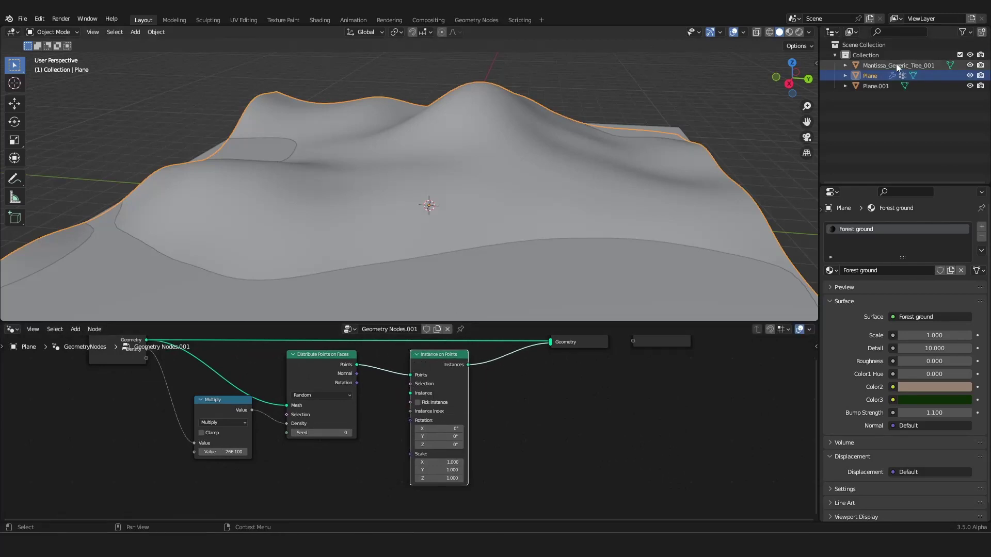
left_click(880, 66)
left_click(599, 163)
left_click_drag(898, 65, 316, 473)
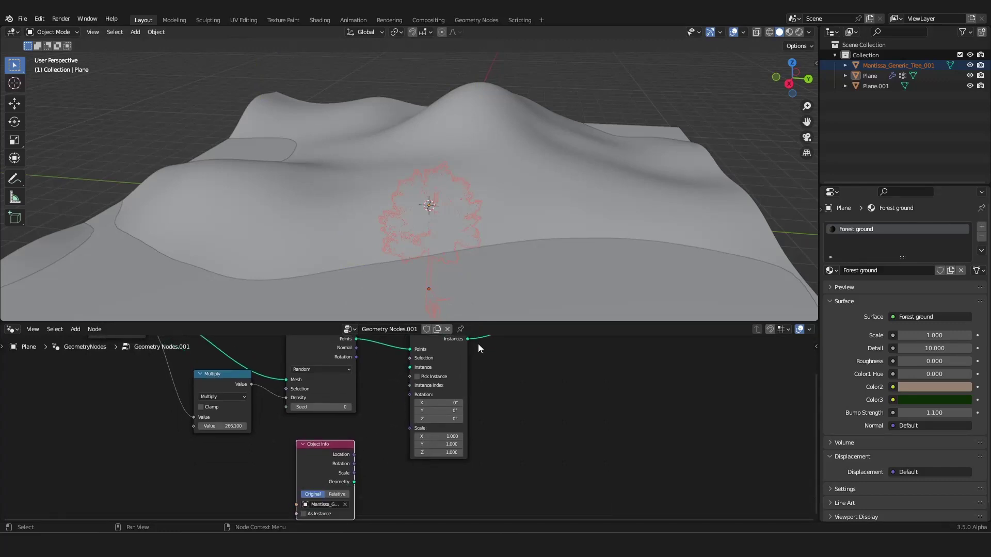
left_click_drag(354, 482, 413, 369)
Set the tree instances' X, Y and Z scale to 0.0005 in Instance on Points and check the forest's size on the terrain.
scroll(484, 195, "up", 10)
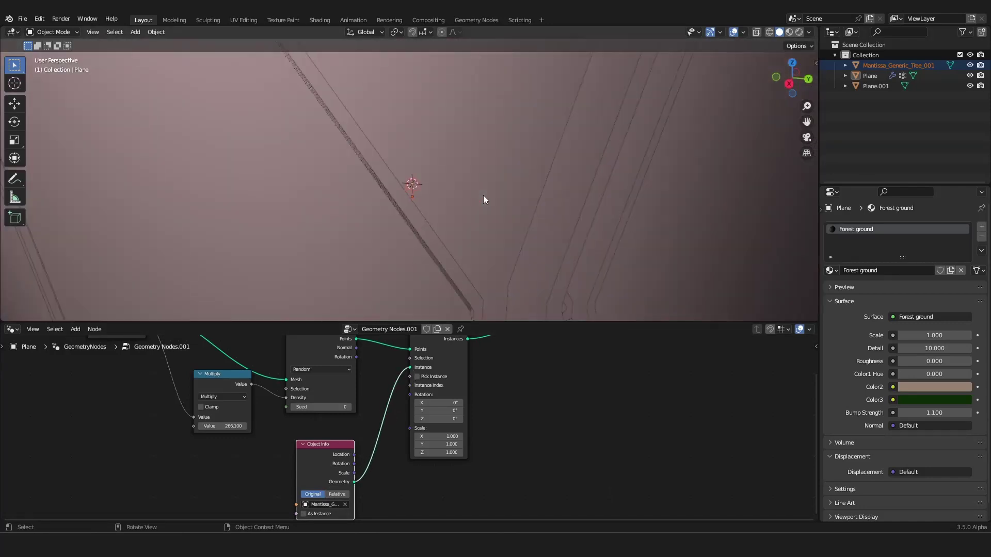
scroll(483, 196, "down", 8)
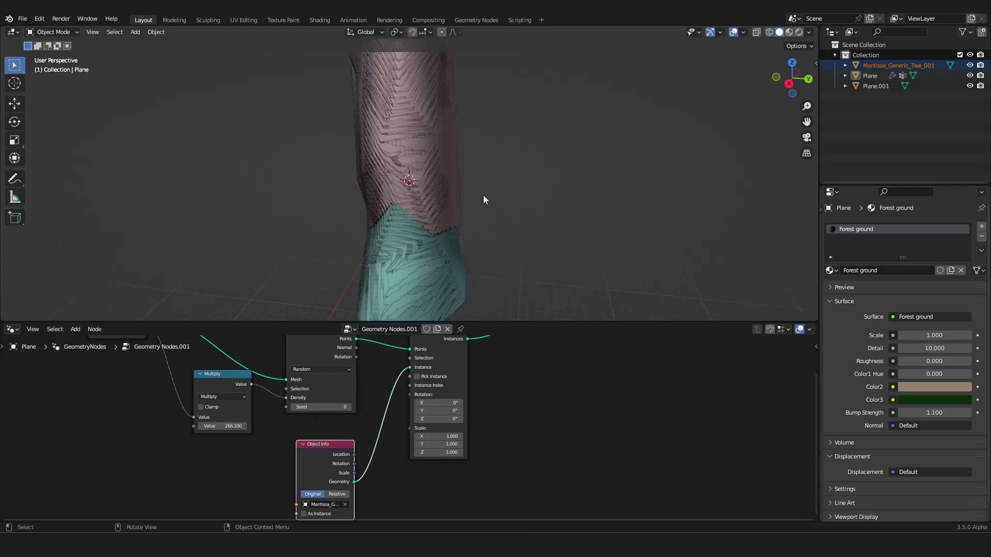
scroll(484, 195, "up", 5)
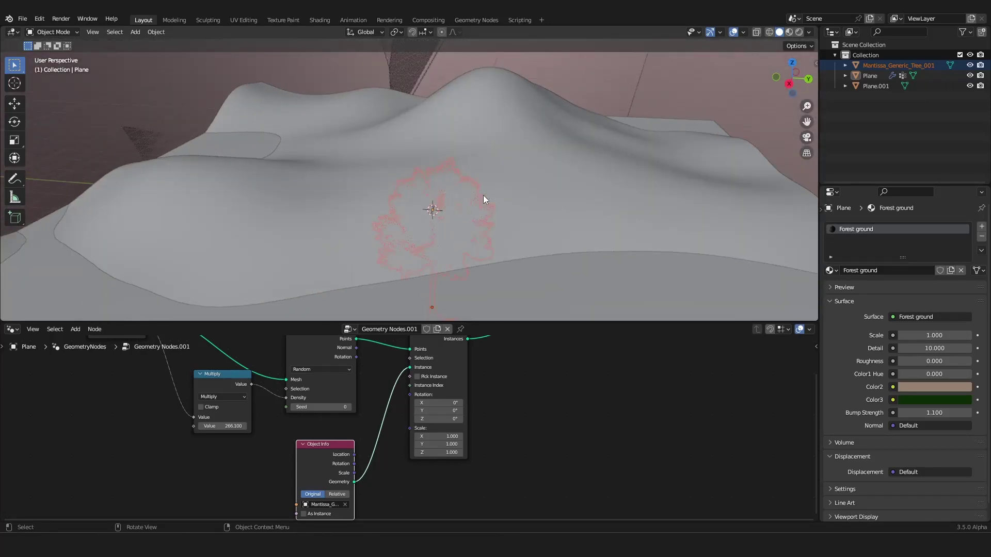
scroll(395, 408, "up", 2)
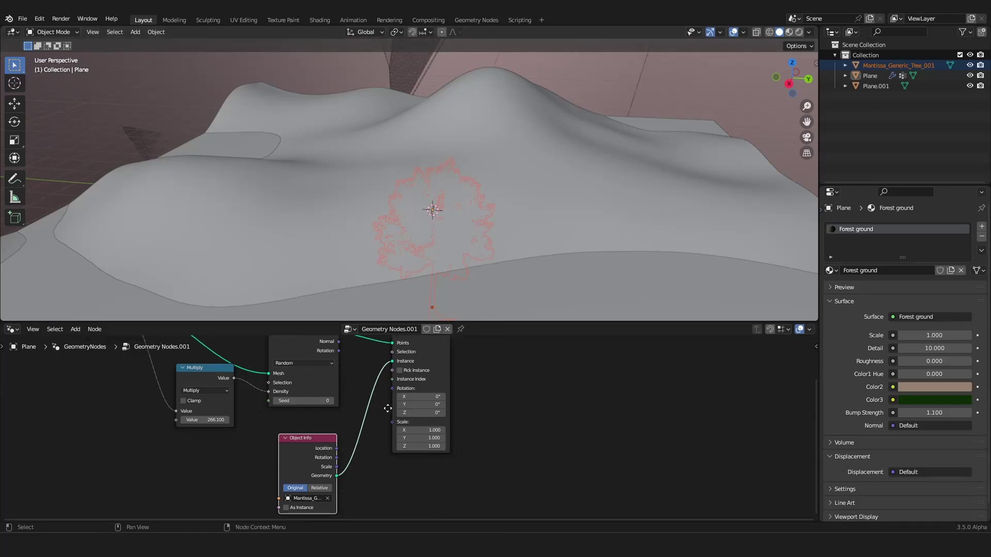
mouse_move(415, 425)
left_mouse_down()
mouse_move(415, 448)
mouse_move(415, 423)
left_mouse_up()
key("Return")
type(".01")
key("Return")
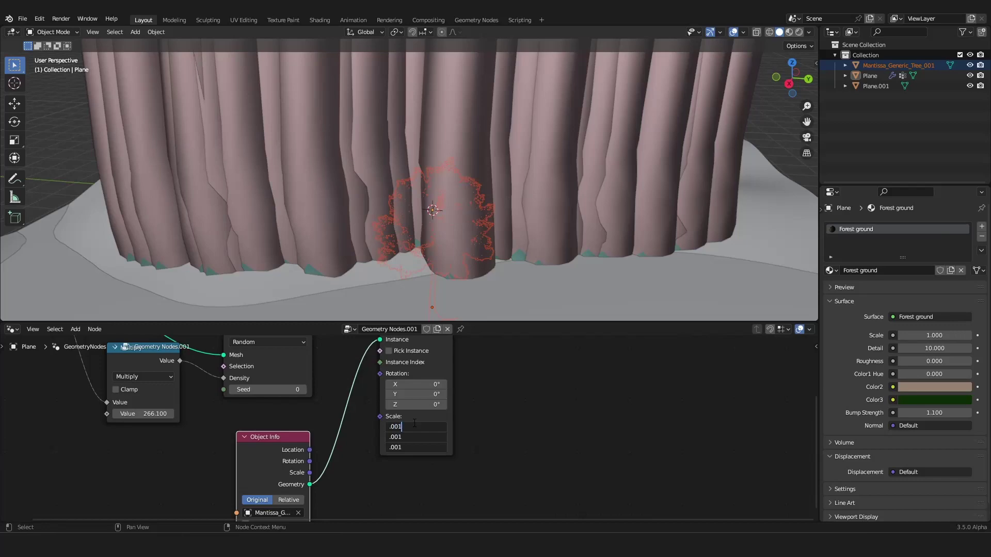
key("Return")
mouse_move(416, 427)
left_mouse_down()
mouse_move(416, 447)
mouse_move(426, 428)
left_mouse_up()
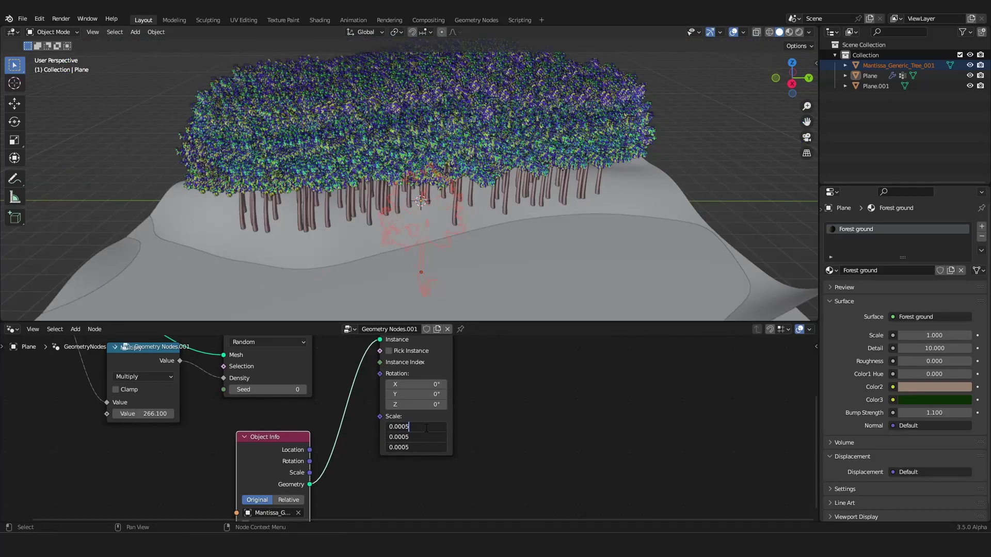
key("Return")
middle_click_drag(585, 209, 474, 219)
scroll(537, 204, "up", 6)
scroll(537, 207, "down", 3)
scroll(467, 198, "up", 4)
scroll(468, 201, "down", 3)
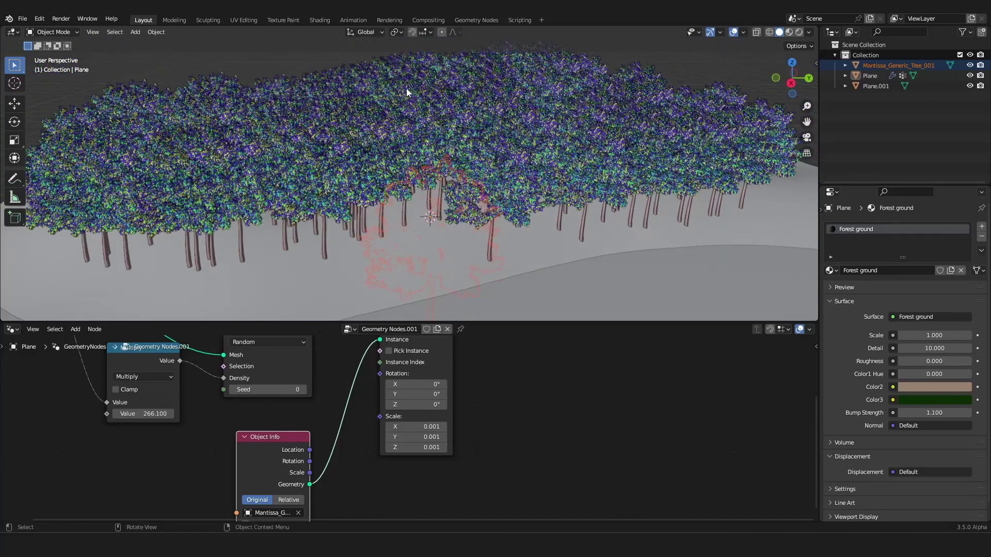
Make room around the Instance on Points node and add a Random Value node beside Object Info.
scroll(444, 412, "down", 4)
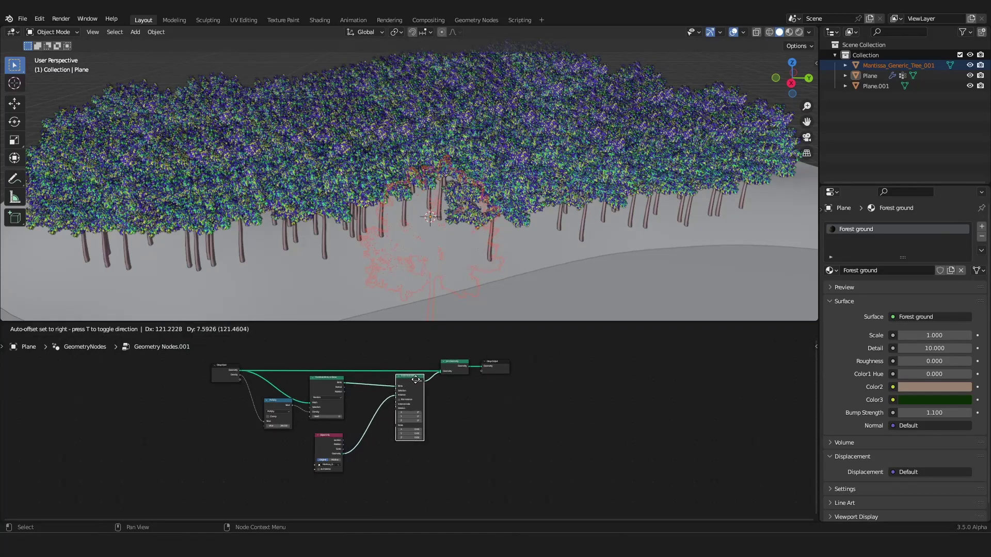
scroll(440, 410, "up", 3)
middle_click_drag(439, 413, 469, 389)
scroll(469, 391, "up", 2)
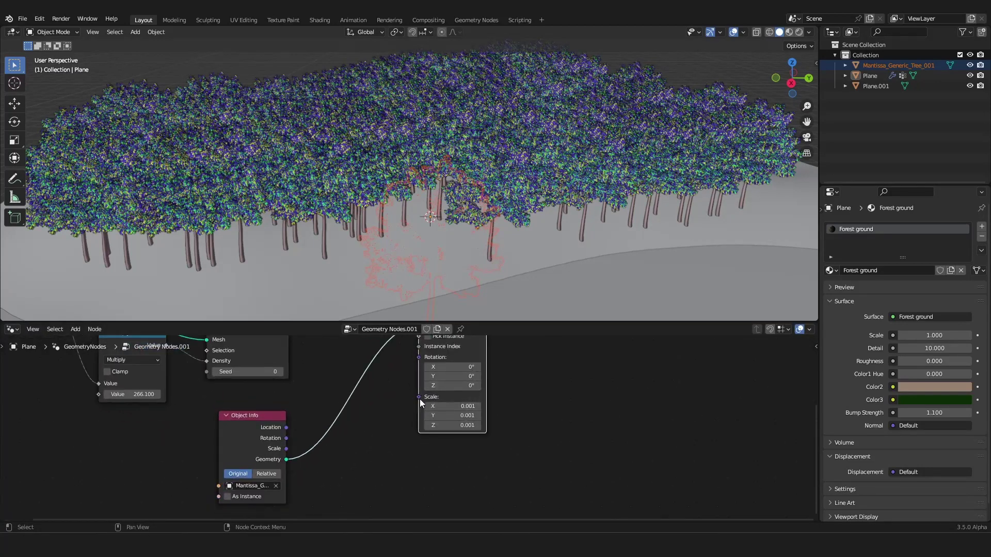
key("shift+a")
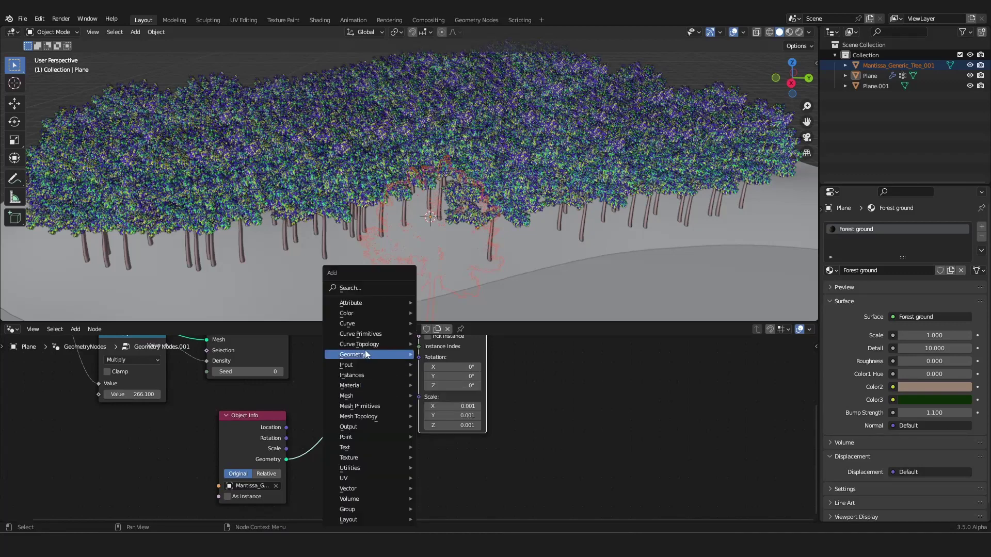
mouse_move(351, 468)
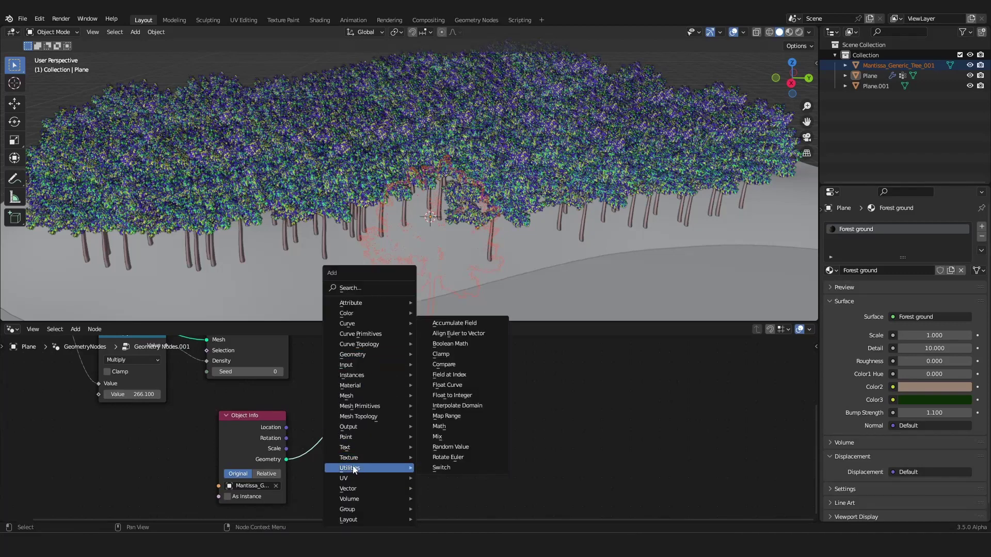
left_click(460, 448)
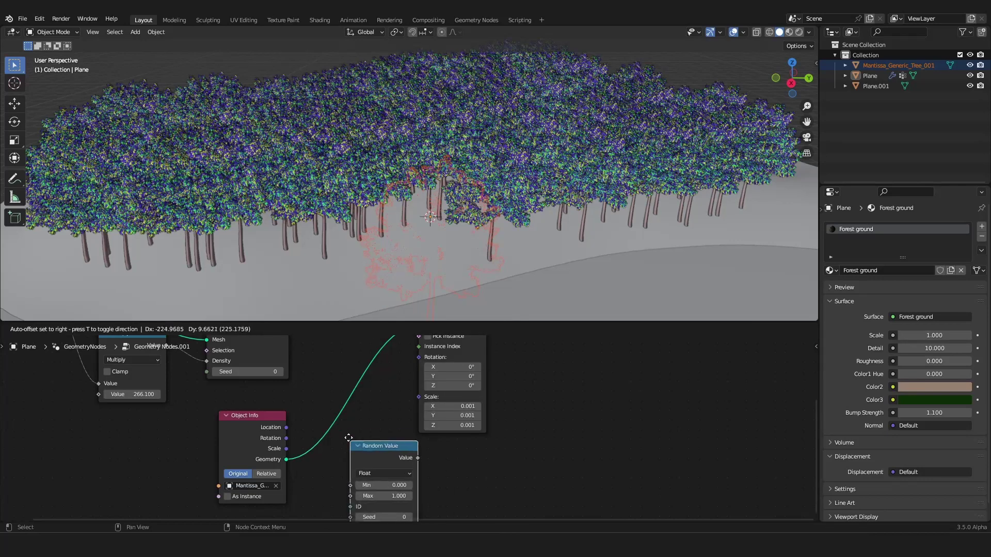
left_click(341, 430)
Drive the instance Scale with the Random Value node, using the copied 0.0005 scale as its maximum and 0 as its minimum.
double_click(471, 406)
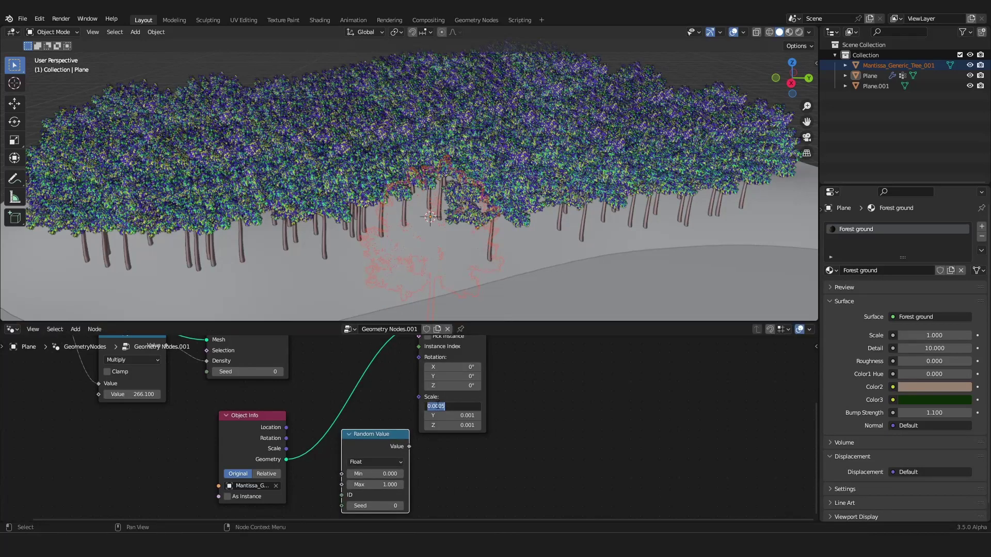
key("ctrl+c")
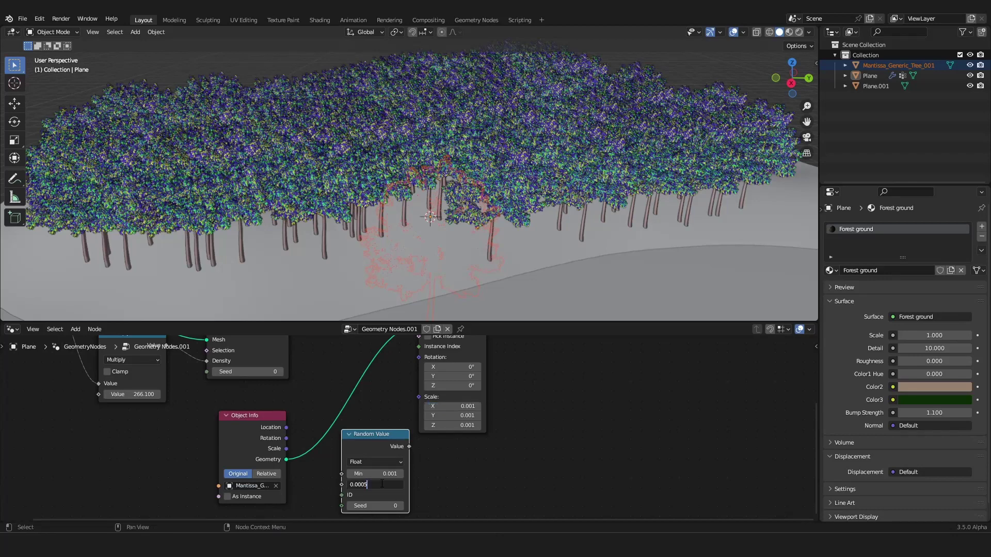
key("Return")
left_click_drag(411, 447, 418, 397)
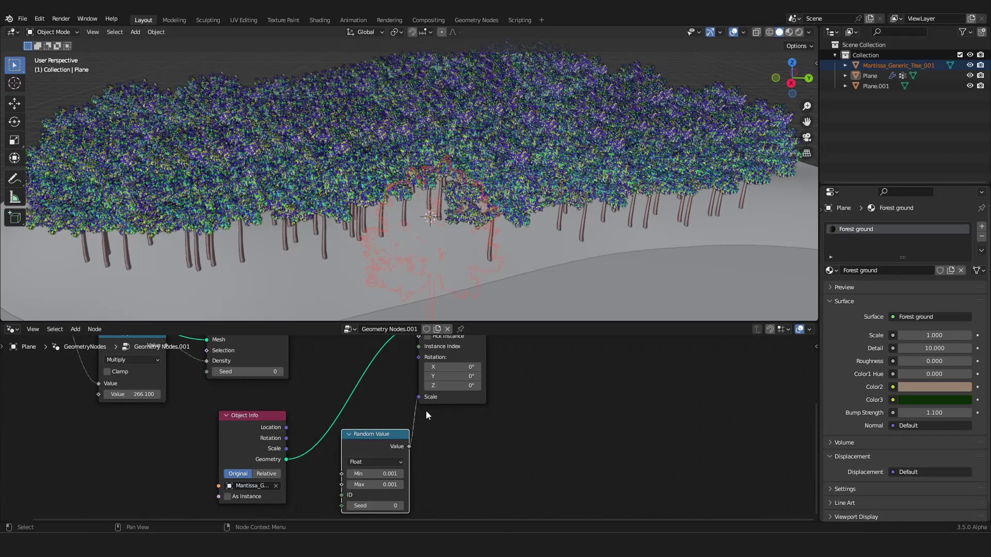
double_click(373, 474)
type("0")
key("Return")
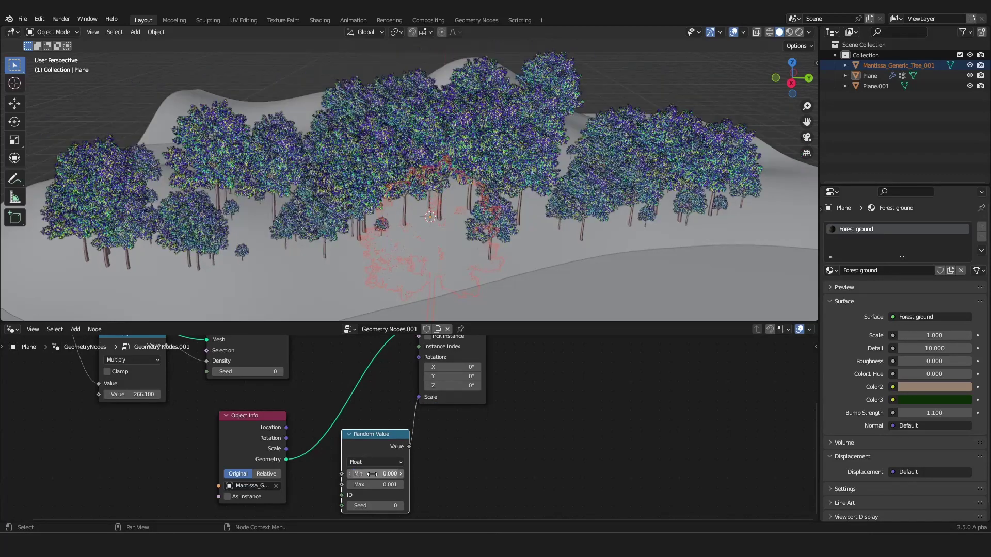
Raise the Random Value node's minimum slightly so the smallest trees become larger.
scroll(536, 216, "down", 1)
scroll(356, 223, "up", 3)
middle_click_drag(356, 223, 350, 223)
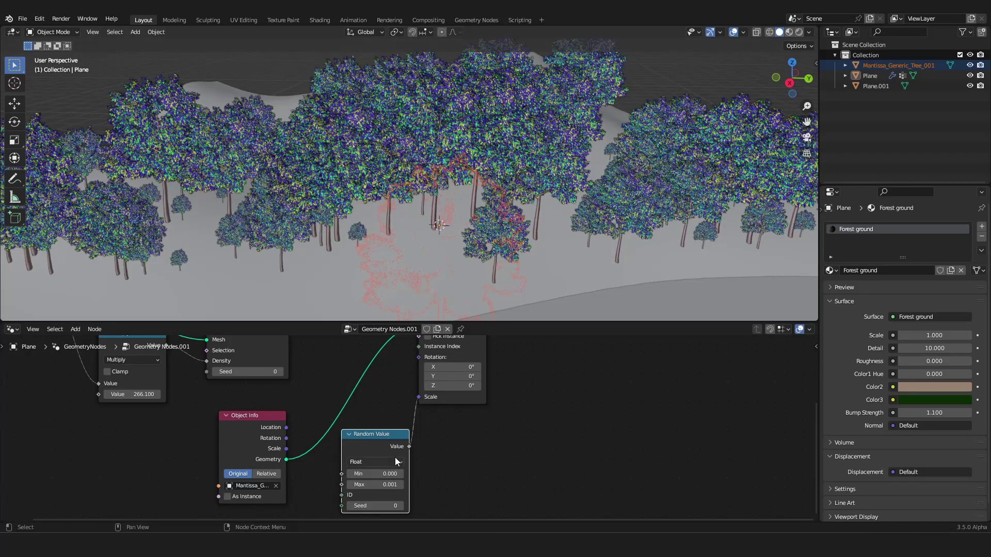
double_click(379, 474)
key("Return")
scroll(439, 257, "down", 2)
mouse_move(439, 257)
middle_mouse_down()
mouse_move(425, 234)
mouse_move(441, 255)
mouse_move(441, 296)
mouse_move(433, 254)
middle_mouse_up()
Move the Random Value node beneath Object Info and add a Combine XYZ node with its Vector connected to the instance Rotation.
scroll(426, 419, "down", 4)
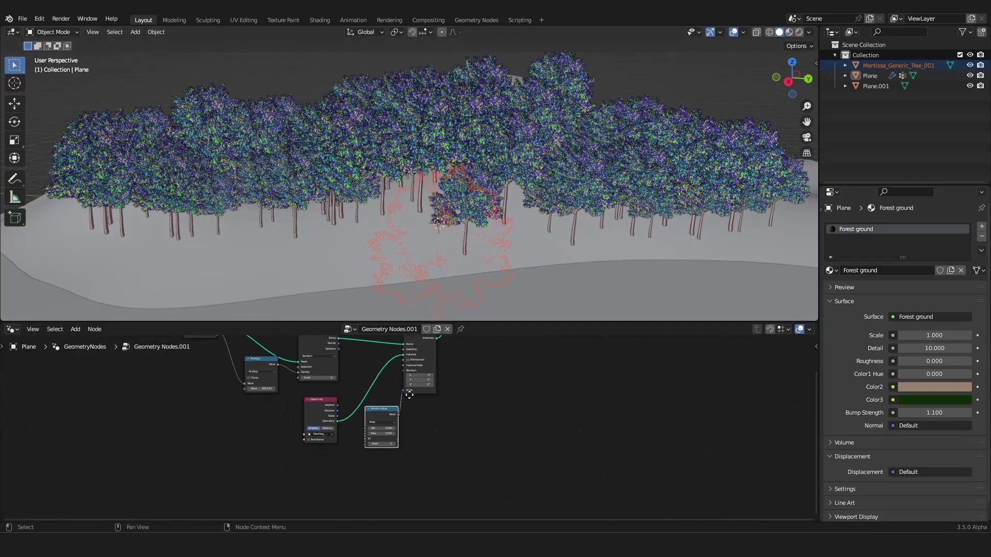
scroll(409, 395, "up", 2)
left_click_drag(382, 407, 332, 469)
left_click(283, 467)
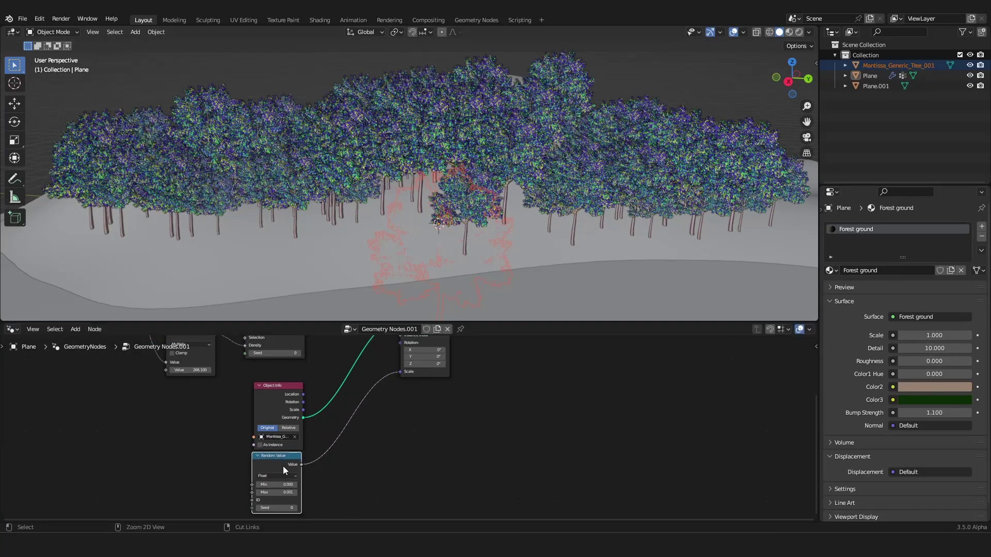
key("shift+a")
mouse_move(386, 392)
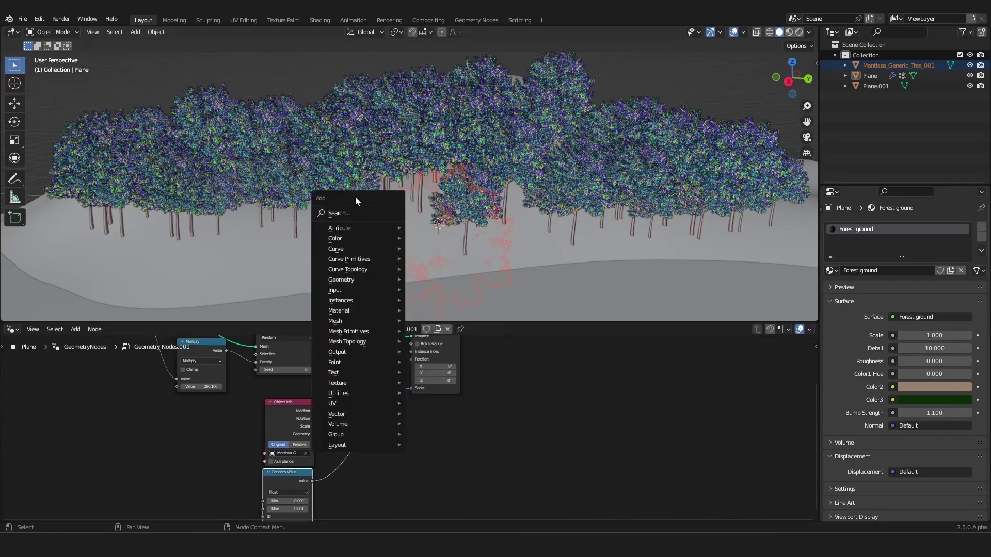
left_click(357, 209)
type("comb")
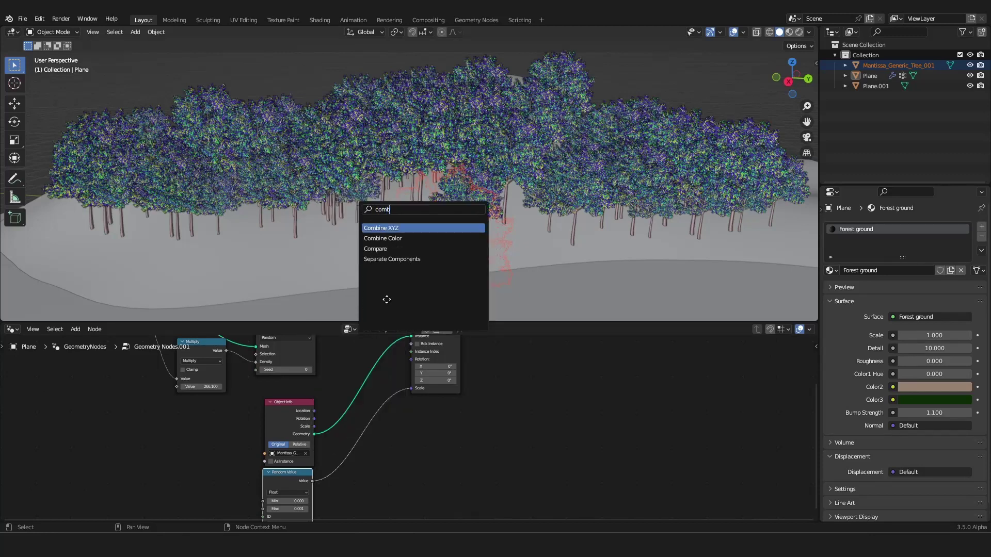
key("Return")
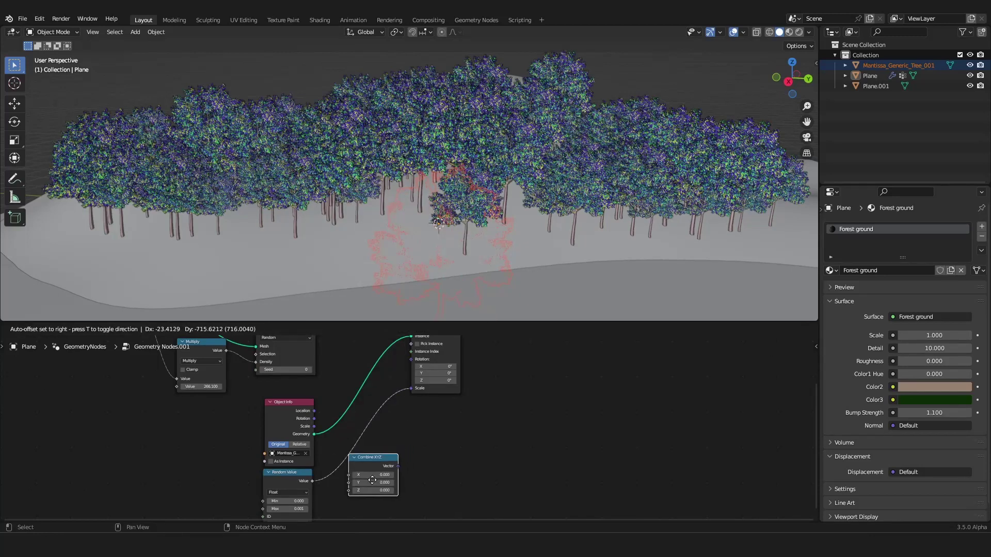
left_click(376, 485)
left_click_drag(404, 474, 415, 371)
Duplicate the Random Value node, connect the copy to Combine XYZ's Z input, and set its maximum to 328.1 for random tree rotation.
scroll(438, 443, "down", 4)
middle_click_drag(440, 445, 428, 361)
scroll(368, 387, "up", 6)
left_click(274, 399)
key("shift+d")
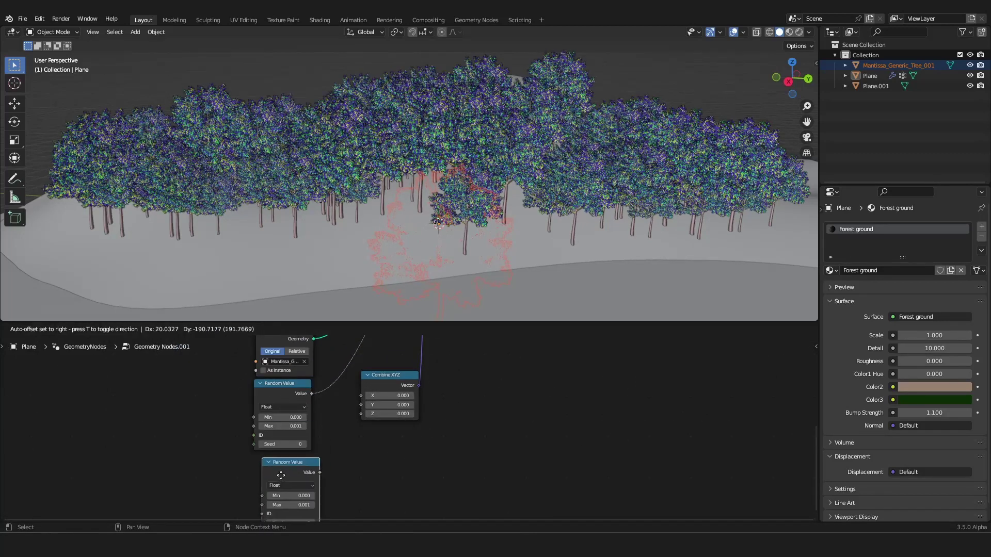
left_click(274, 472)
left_click_drag(301, 461, 351, 408)
middle_click_drag(363, 460, 366, 413)
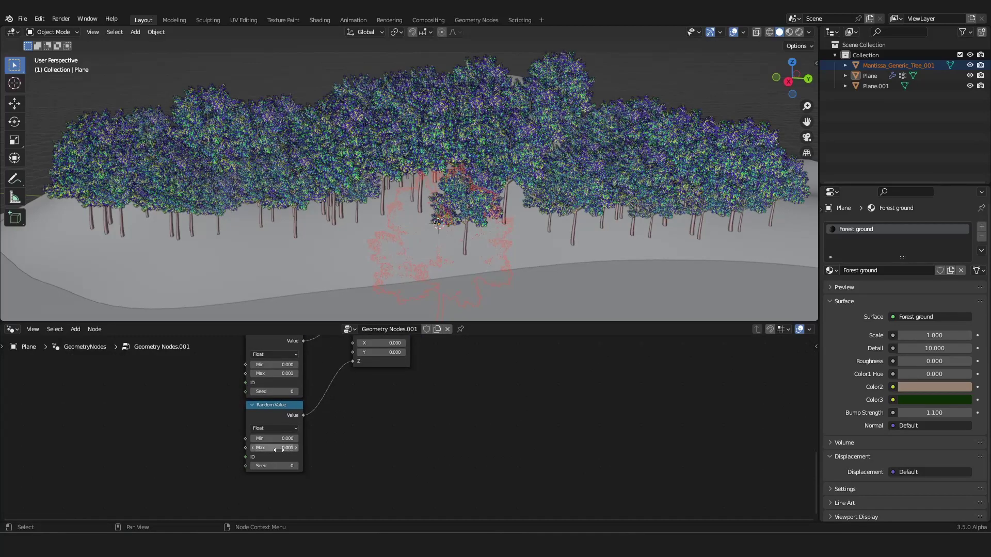
left_click_drag(278, 448, 444, 448)
mouse_move(467, 185)
middle_mouse_down()
mouse_move(459, 240)
mouse_move(449, 195)
mouse_move(502, 227)
mouse_move(456, 180)
middle_mouse_up()
scroll(456, 180, "down", 1)
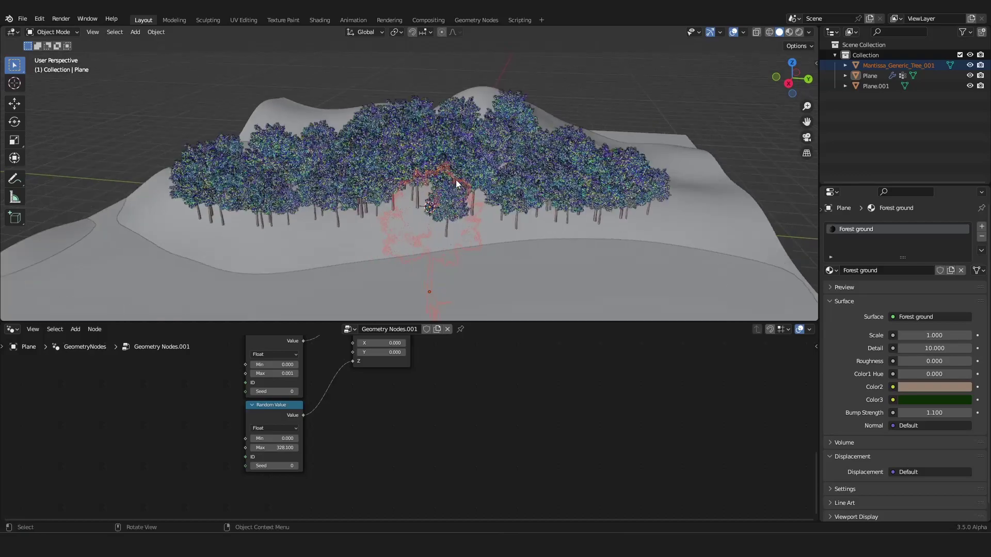
Select the terrain Plane and view the forest in rendered shading.
left_click(478, 140)
middle_click_drag(478, 140, 671, 100)
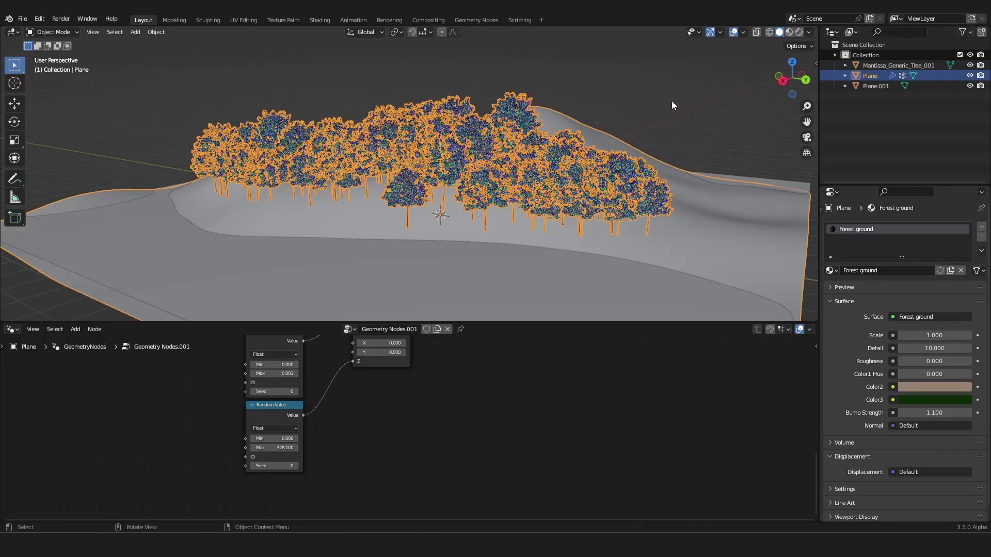
left_click(799, 32)
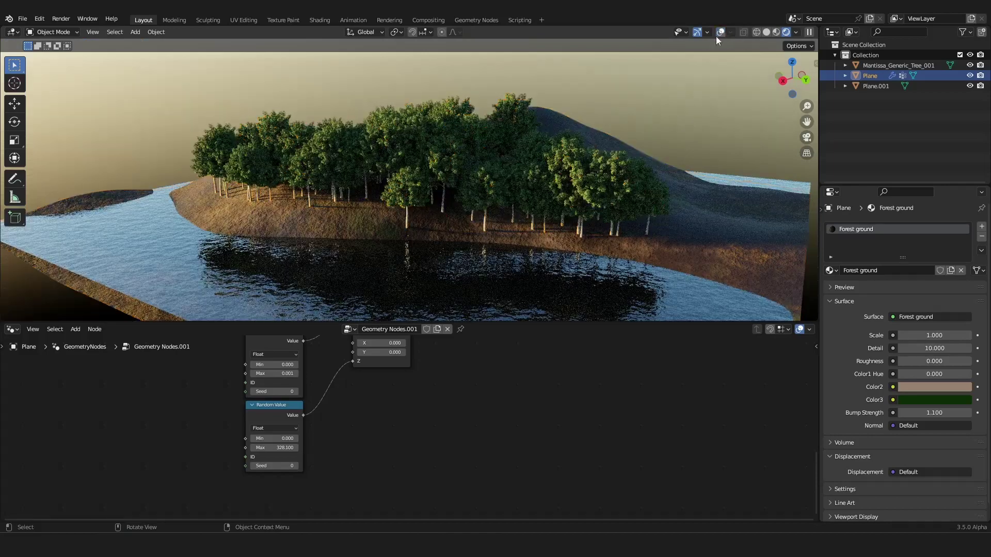
middle_click_drag(524, 171, 509, 186)
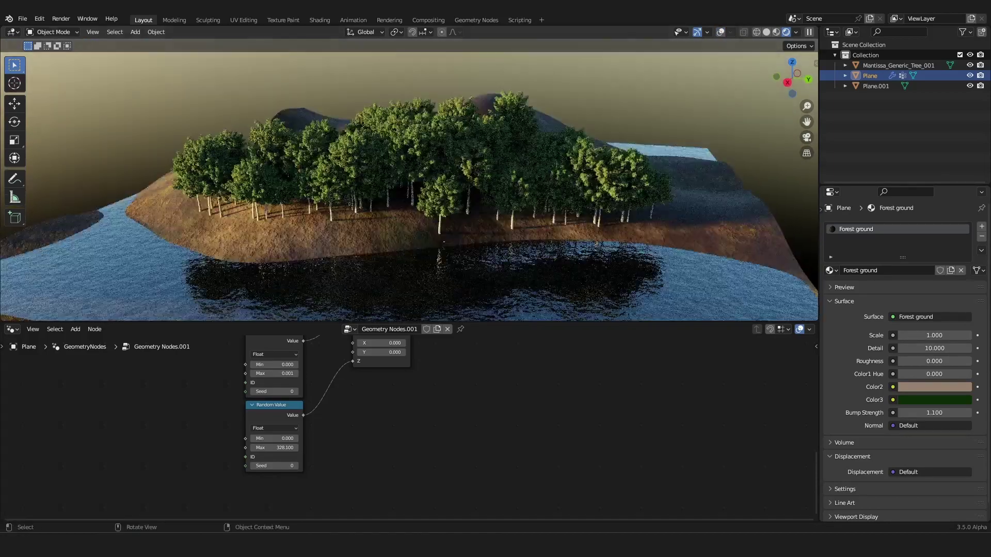
Weight-paint more of the terrain's shoreline slopes at full weight to extend the forest on both sides.
left_click(51, 32)
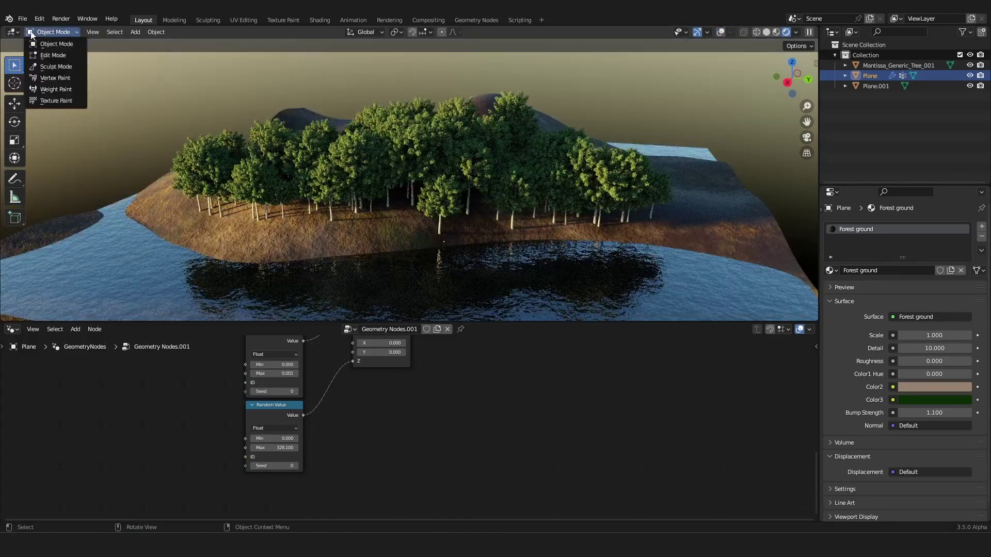
left_click(56, 89)
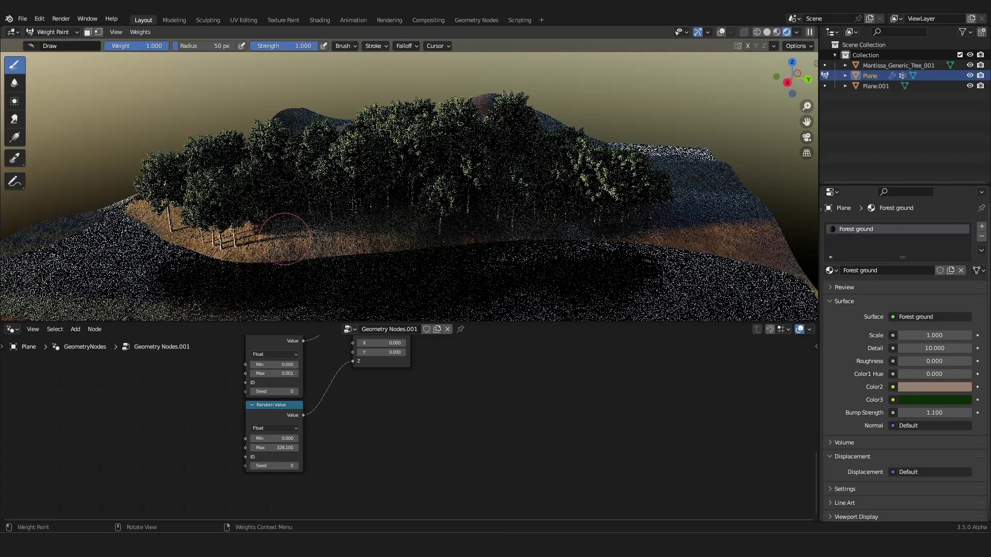
middle_click_drag(544, 239, 537, 240)
middle_click_drag(256, 183, 342, 197)
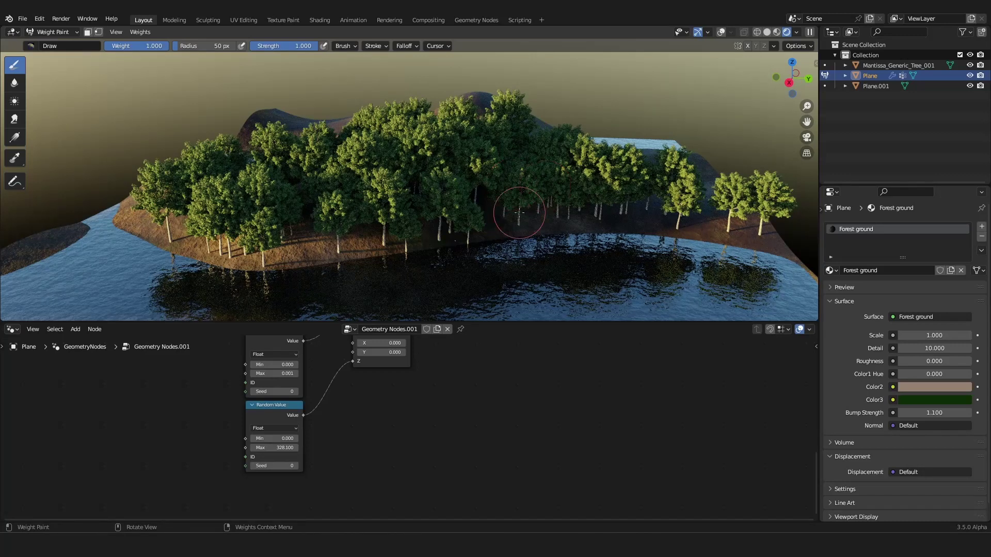
Return the terrain to Object Mode and switch the scene back to solid shading.
key("ctrl+Tab")
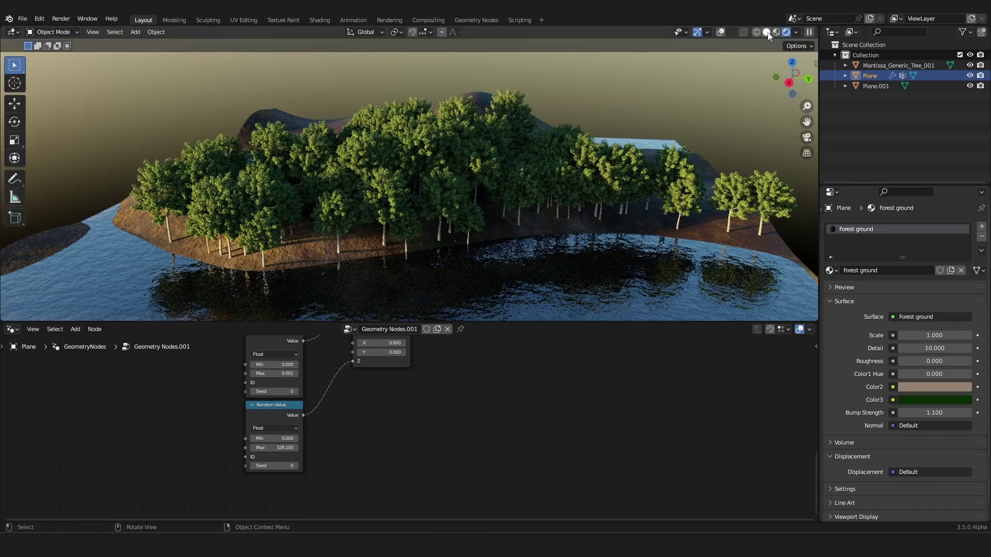
left_click(767, 32)
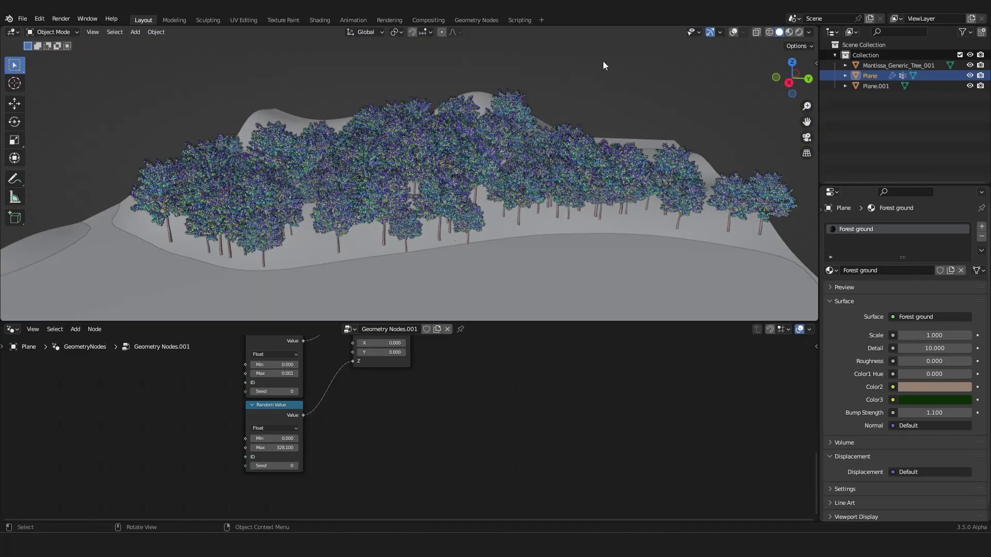
scroll(484, 115, "down", 1)
middle_click_drag(484, 114, 487, 134)
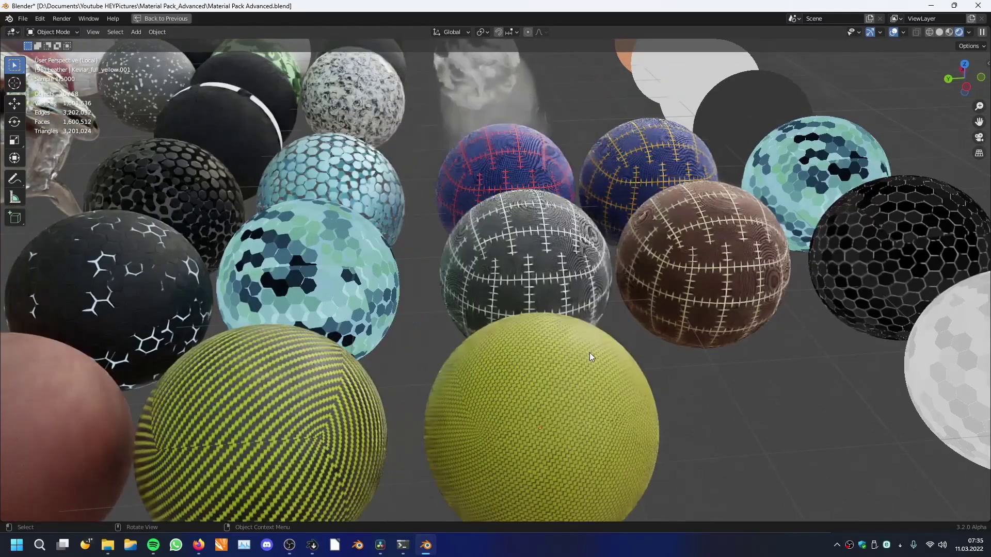
In the Material Pack Advanced file, examine the grey fabric seams sphere with its shader nodes and locate it in the object list.
middle_click_drag(589, 352, 539, 404)
left_click(617, 258)
key("ctrl+space")
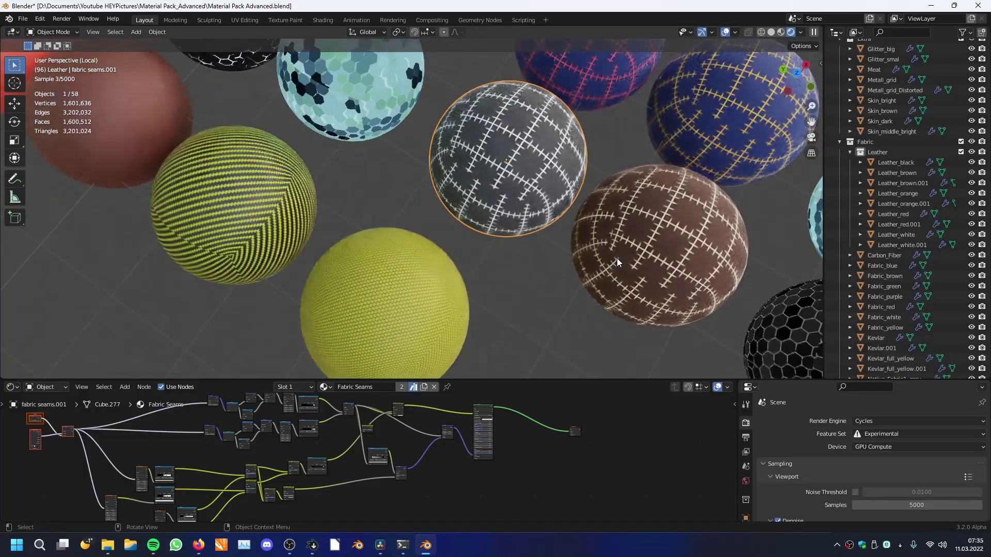
key("KP_Decimal")
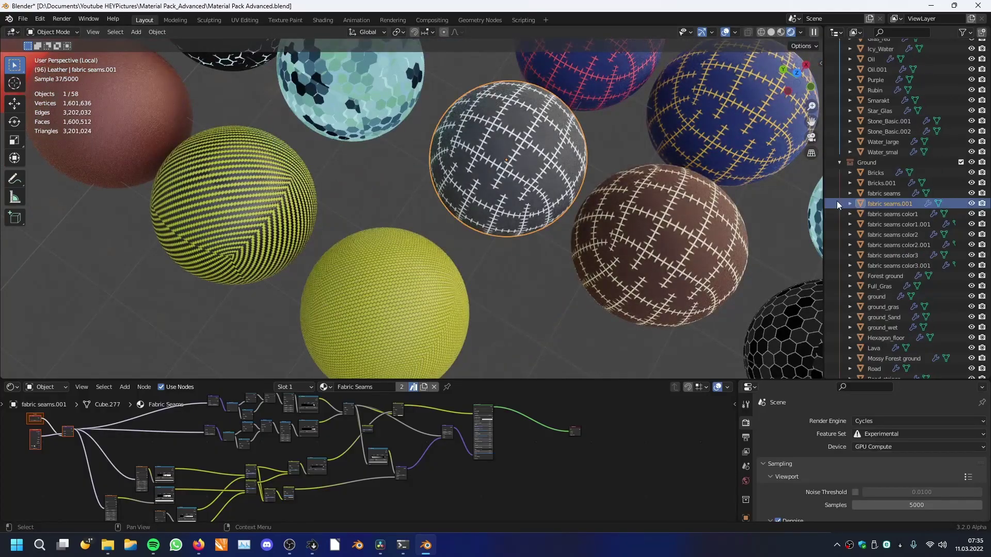
middle_click_drag(645, 220, 496, 155)
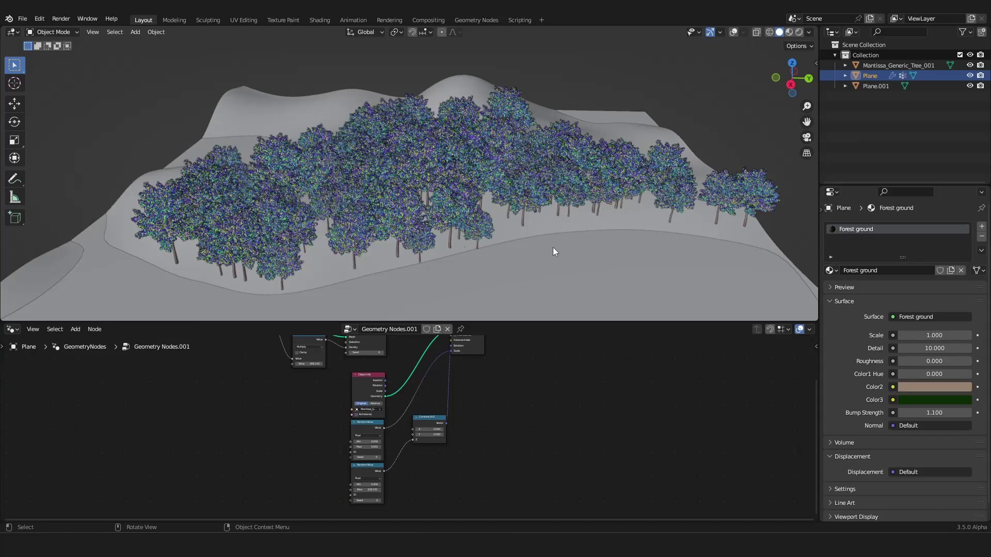